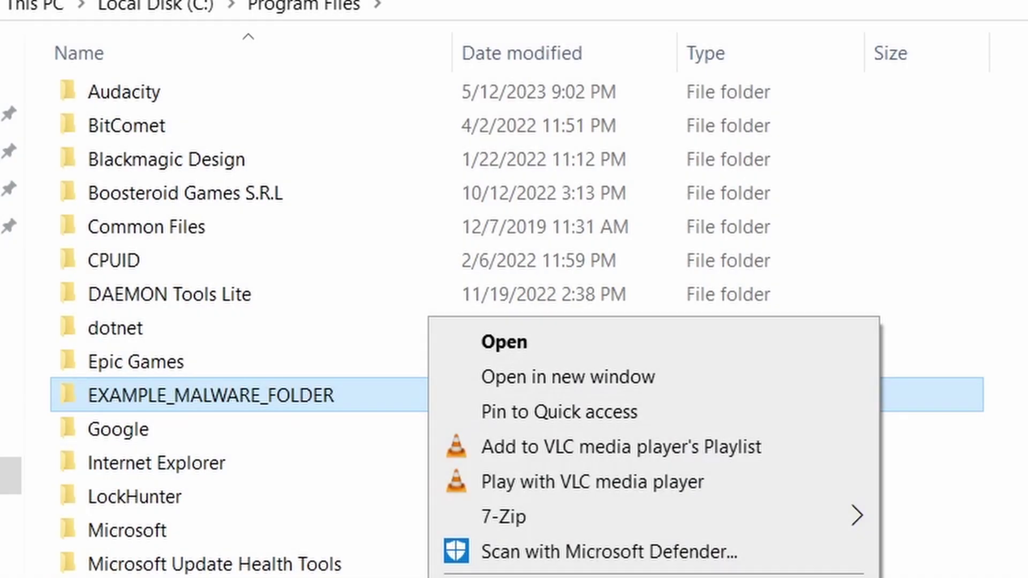
# Try to delete EXAMPLE_MALWARE_FOLDER from Program Files, including a second attempt
pyautogui.press('Delete')
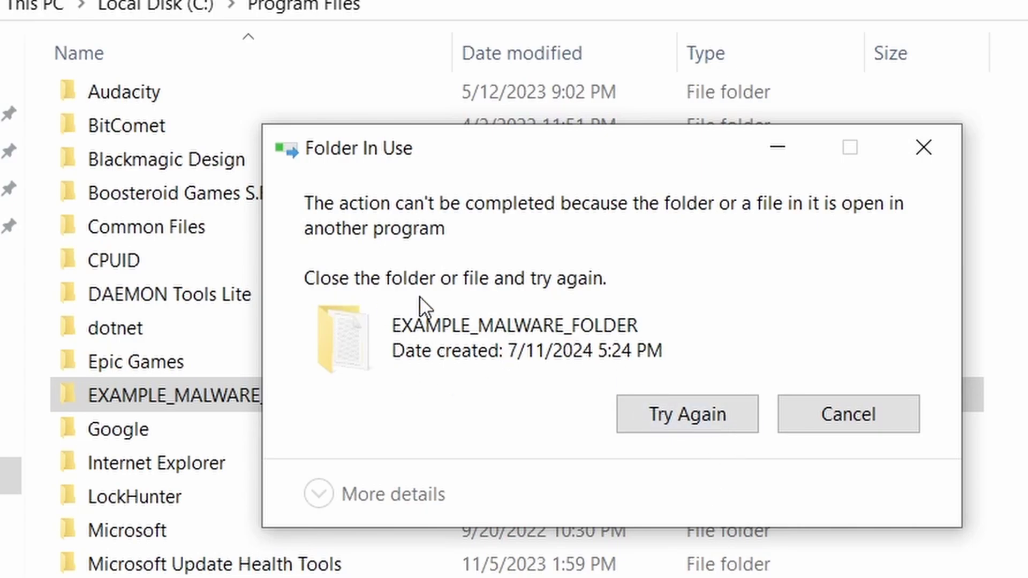
pyautogui.click(675, 419)
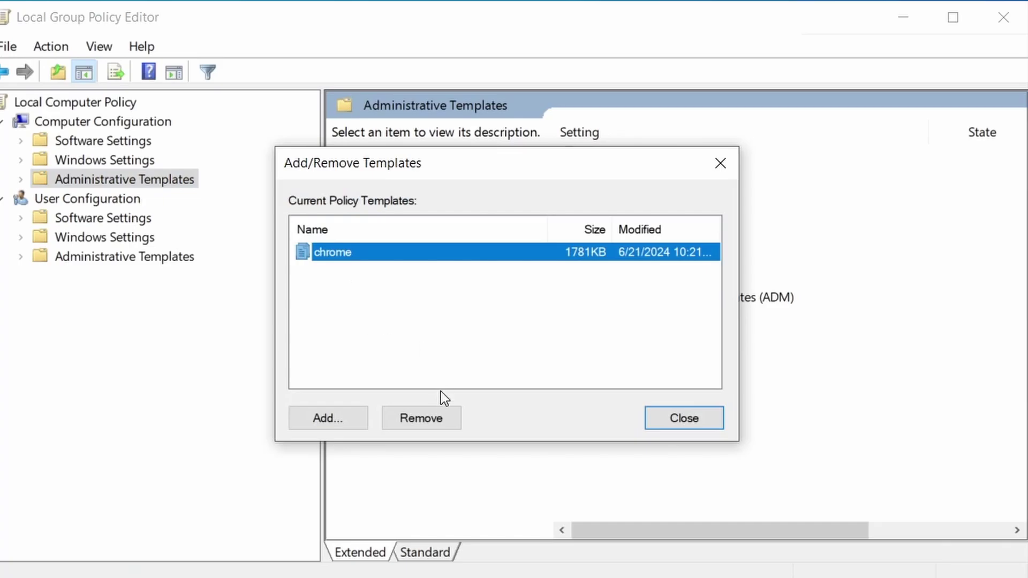
# Remove the chrome policy template from the computer's Administrative Templates in Local Group Policy Editor and finish the template management
pyautogui.click(432, 415)
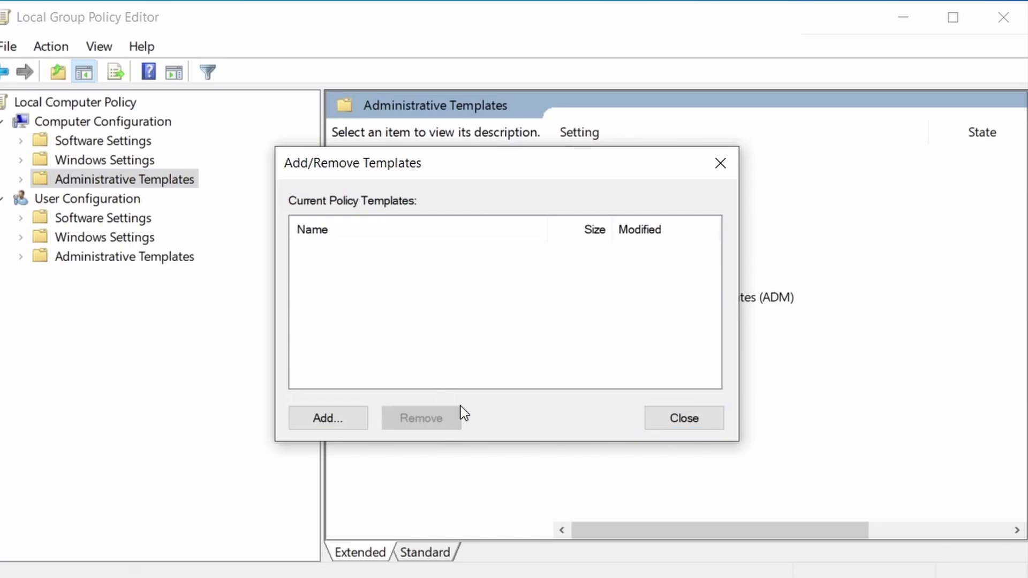
pyautogui.click(720, 418)
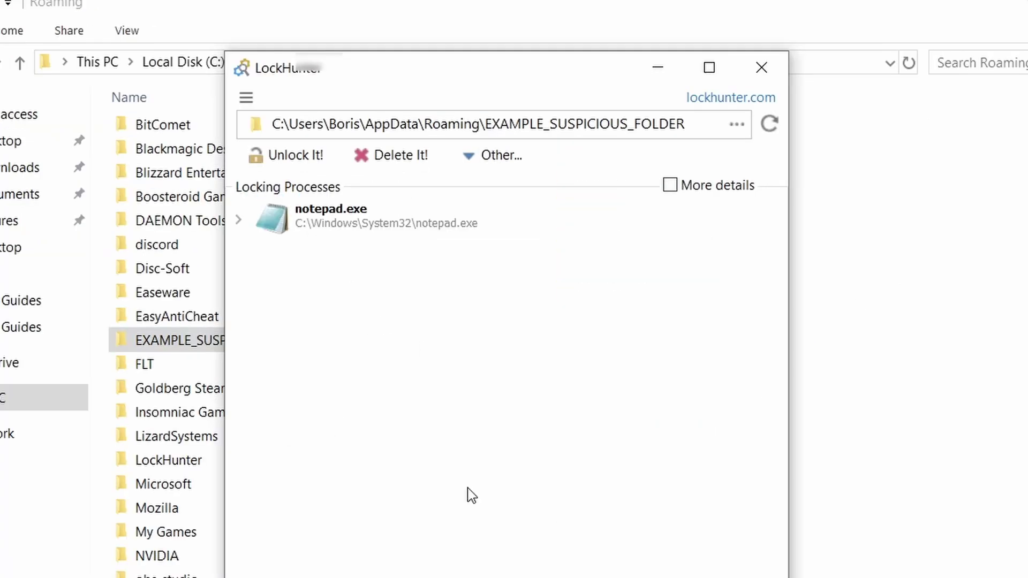
# Delete the locked EXAMPLE_SUSPICIOUS_FOLDER in AppData\Roaming with LockHunter
pyautogui.click(417, 156)
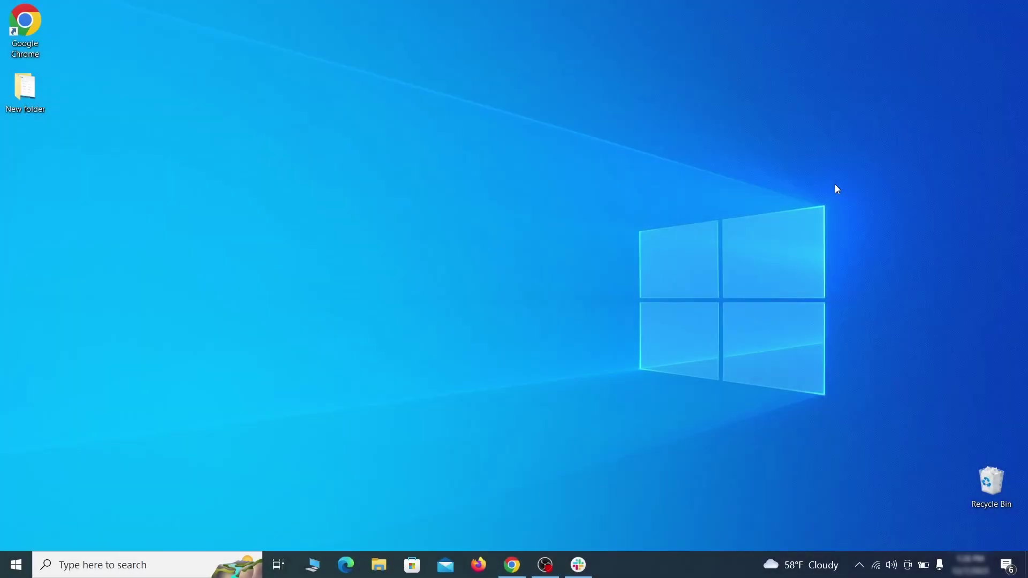
# Open the Apps & features settings and sort the installed apps by install date
pyautogui.press('super')
pyautogui.write('app')
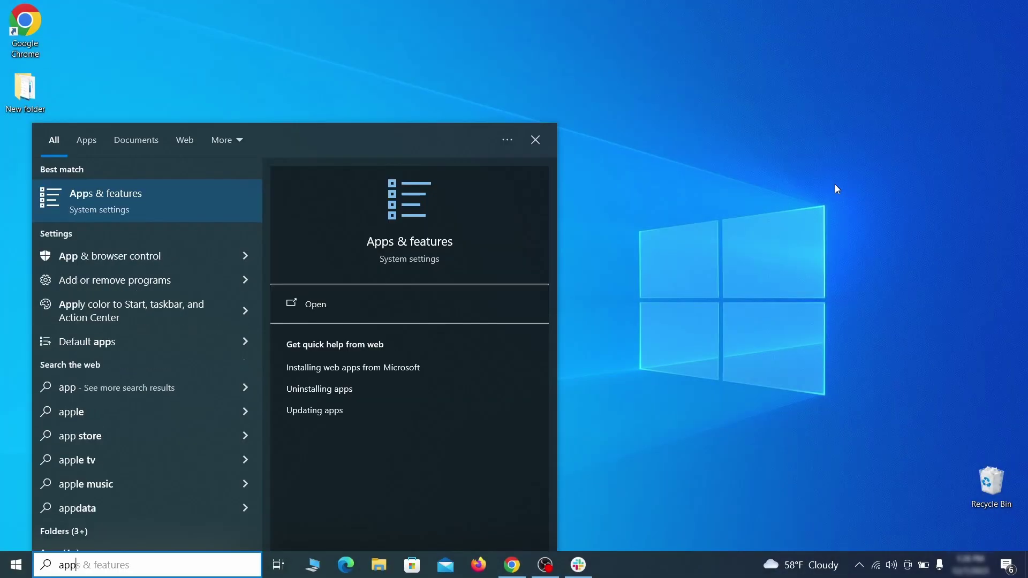
pyautogui.write('s & features')
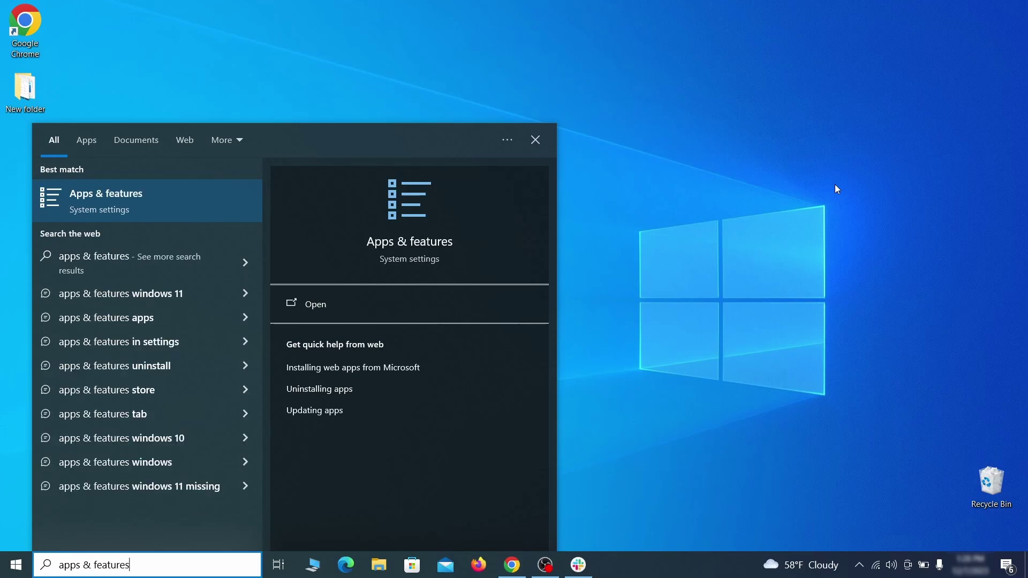
pyautogui.press('Return')
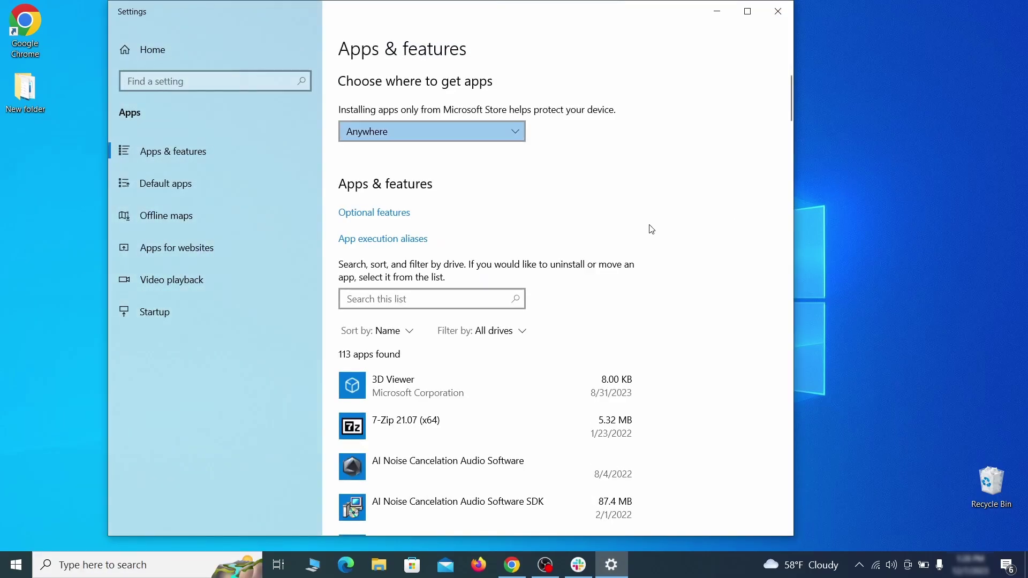
pyautogui.click(402, 331)
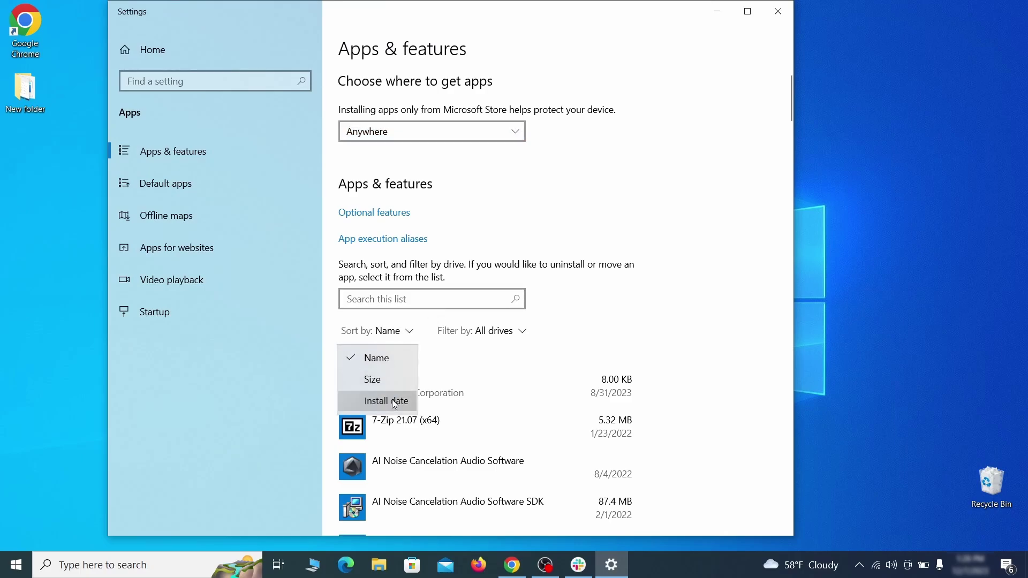
pyautogui.click(386, 401)
# Uninstall Example Malware App, finish its uninstall wizard and close Settings
pyautogui.scroll(-2, 676, 291)
pyautogui.click(525, 384)
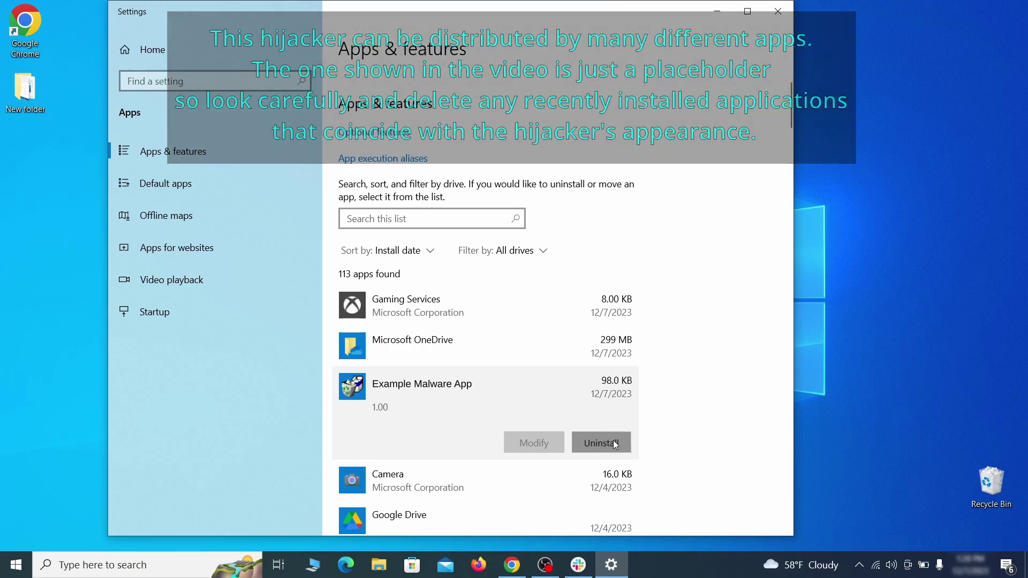
pyautogui.click(612, 440)
pyautogui.click(675, 410)
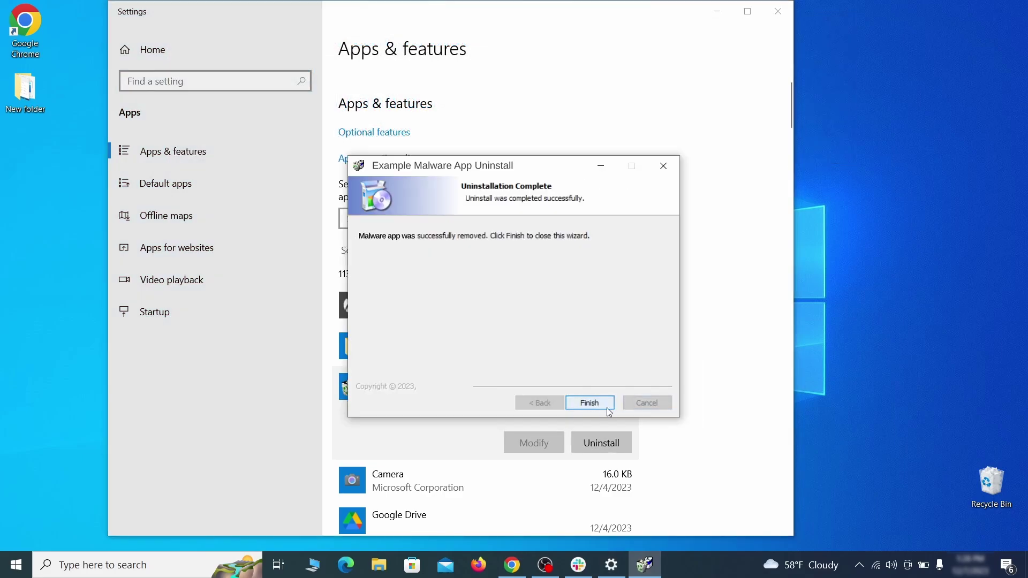
pyautogui.click(609, 408)
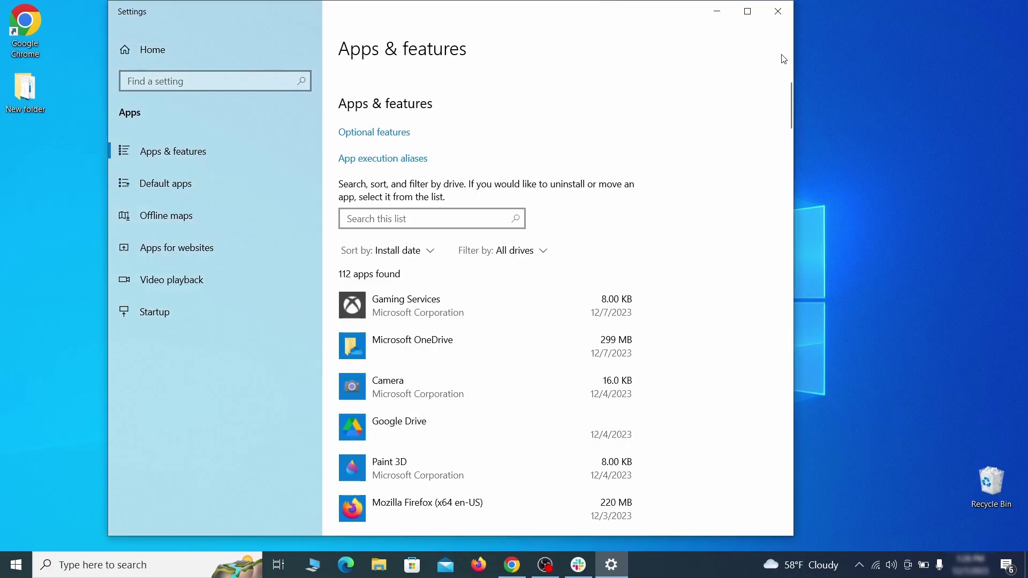
pyautogui.click(789, 16)
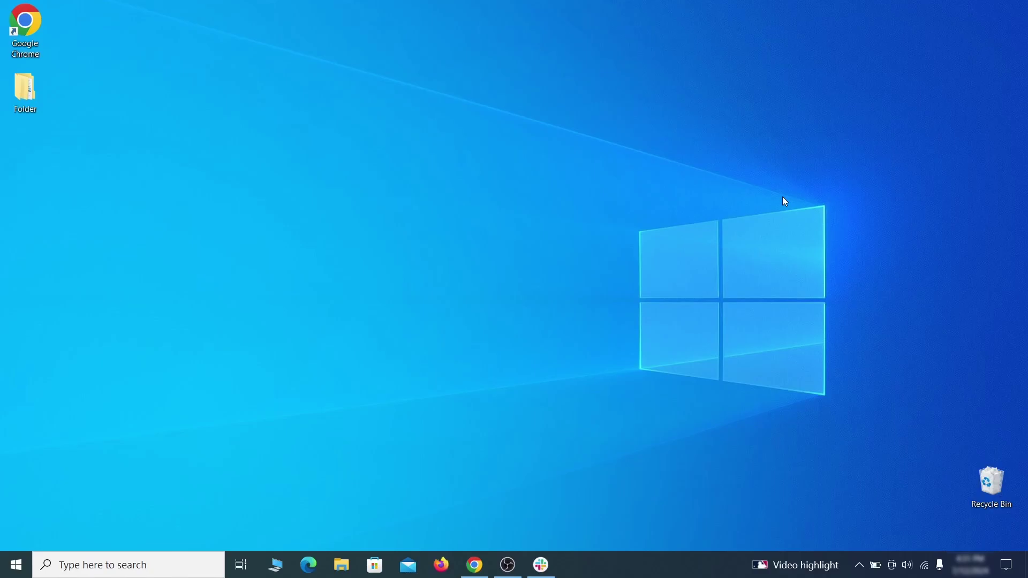
# Open File Explorer Options through a search for folder options and apply the setting to show hidden files, folders, and drives
pyautogui.click(22, 561)
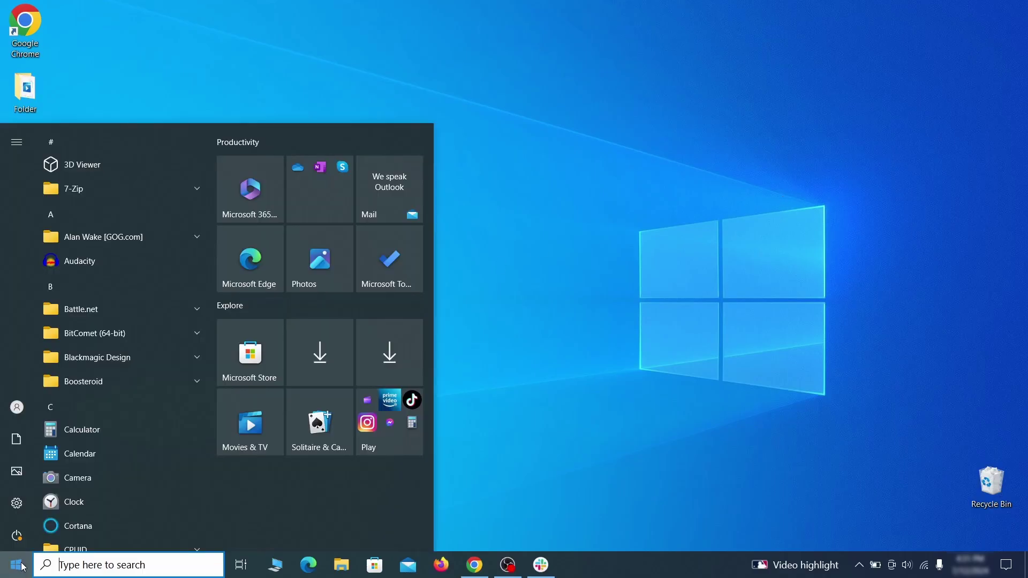
pyautogui.write('folder options')
pyautogui.press('Return')
pyautogui.click(202, 130)
pyautogui.click(196, 306)
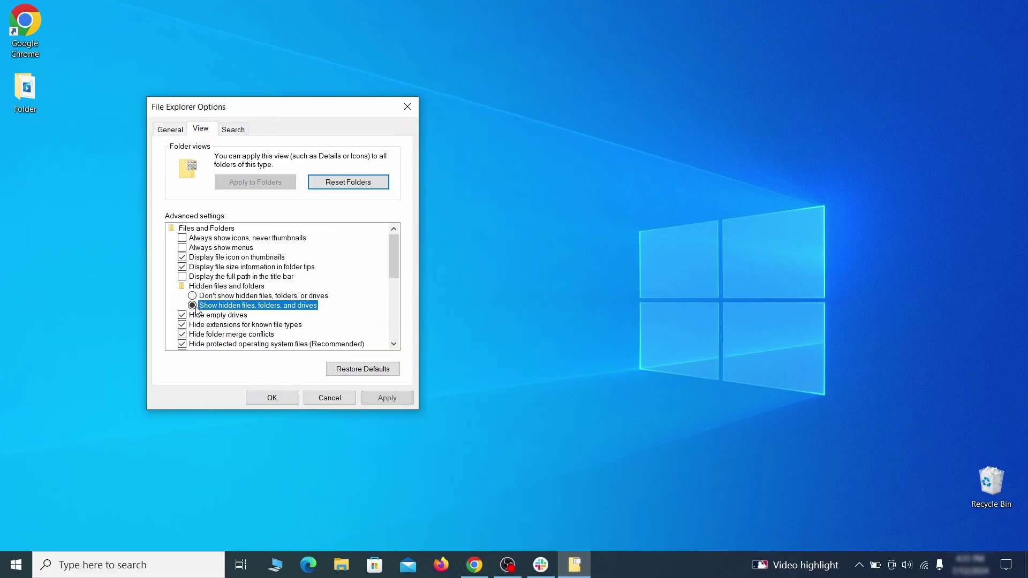
pyautogui.click(386, 397)
pyautogui.click(272, 398)
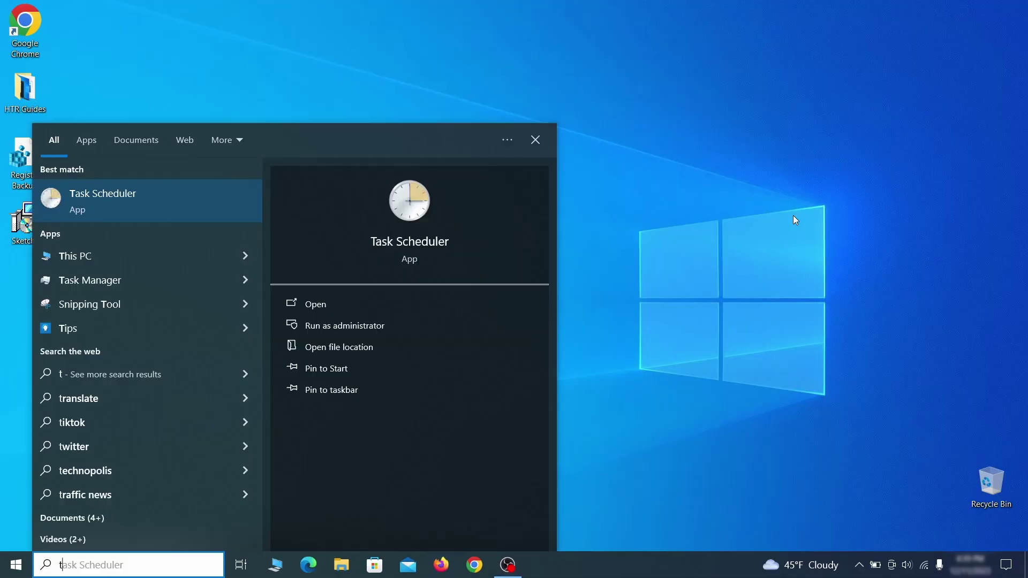
# Open Task Scheduler and display the tasks in the Task Scheduler Library
pyautogui.write('ask')
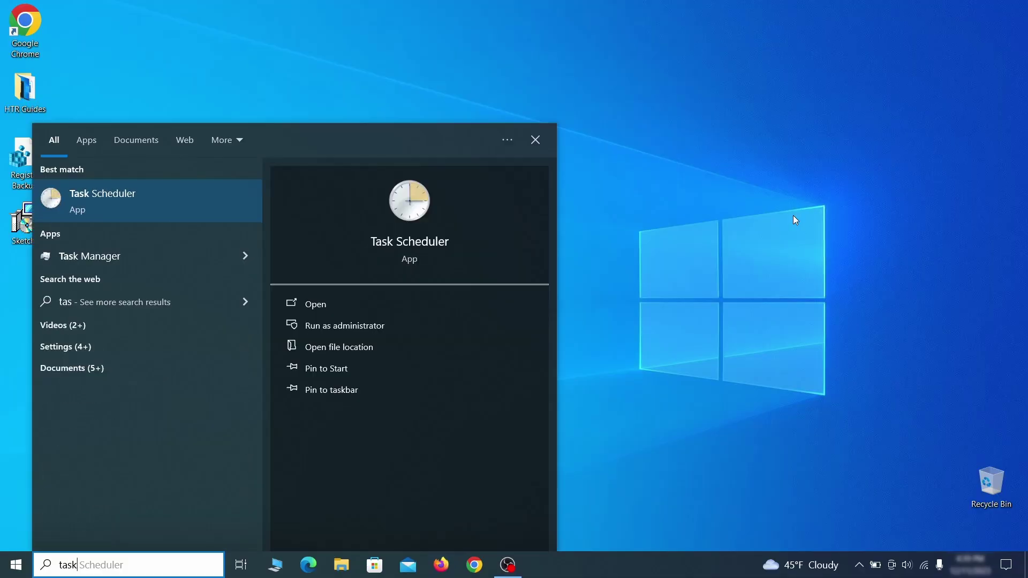
pyautogui.write(' scheduler')
pyautogui.press('Return')
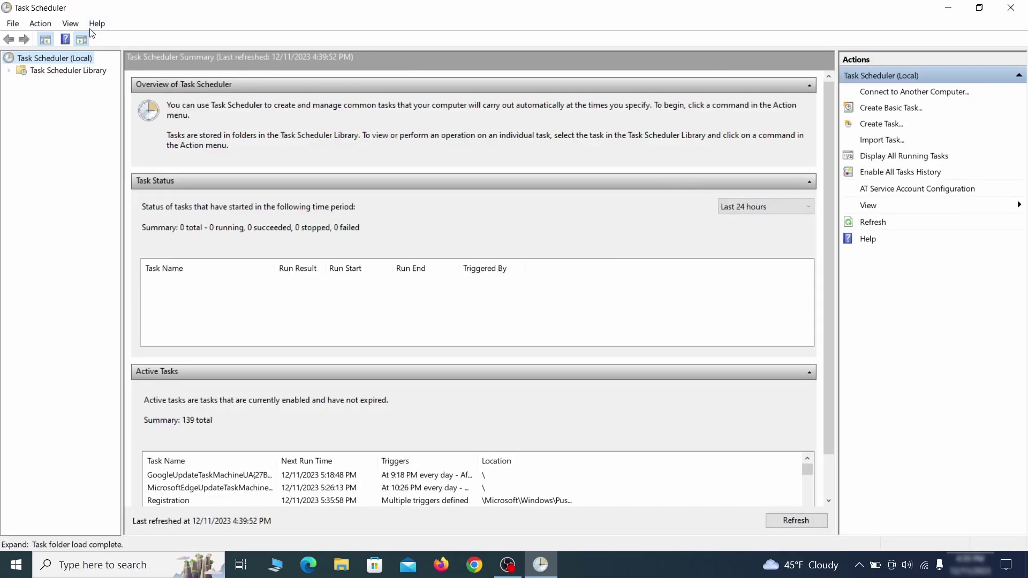
pyautogui.click(91, 71)
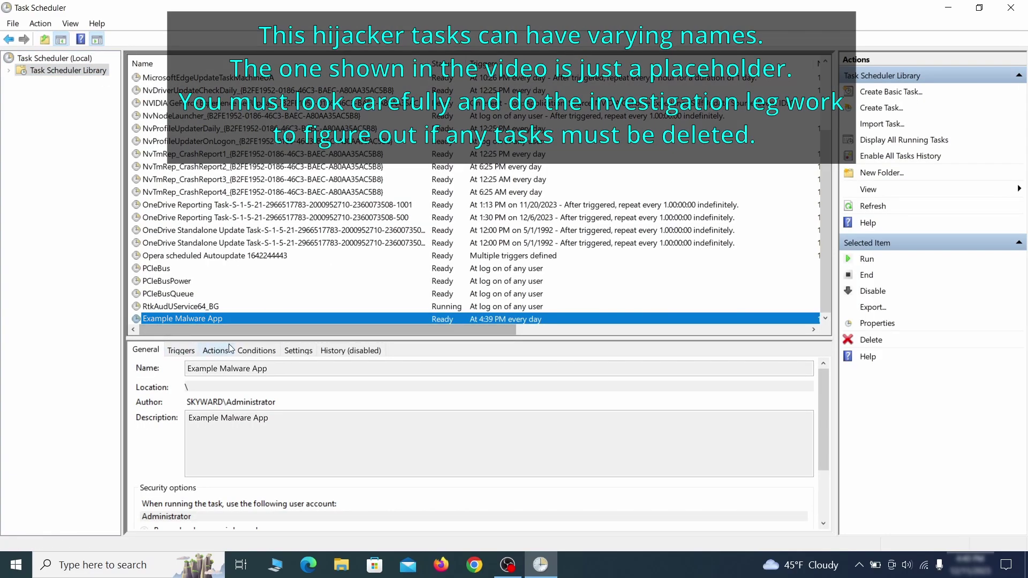
# Examine the triggers and actions in the properties of the Example Malware App task, then dismiss them
pyautogui.rightClick(295, 320)
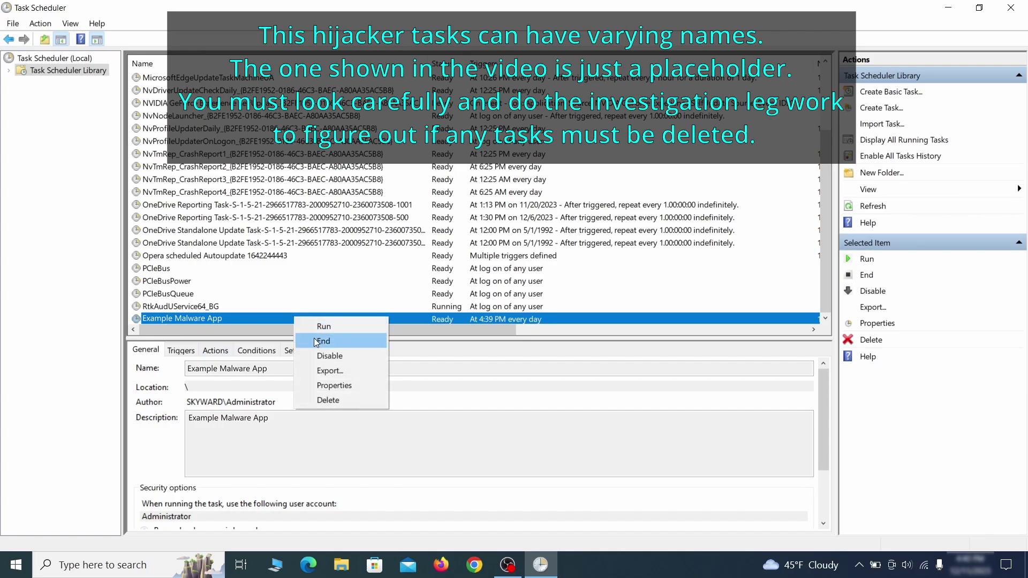
pyautogui.click(339, 391)
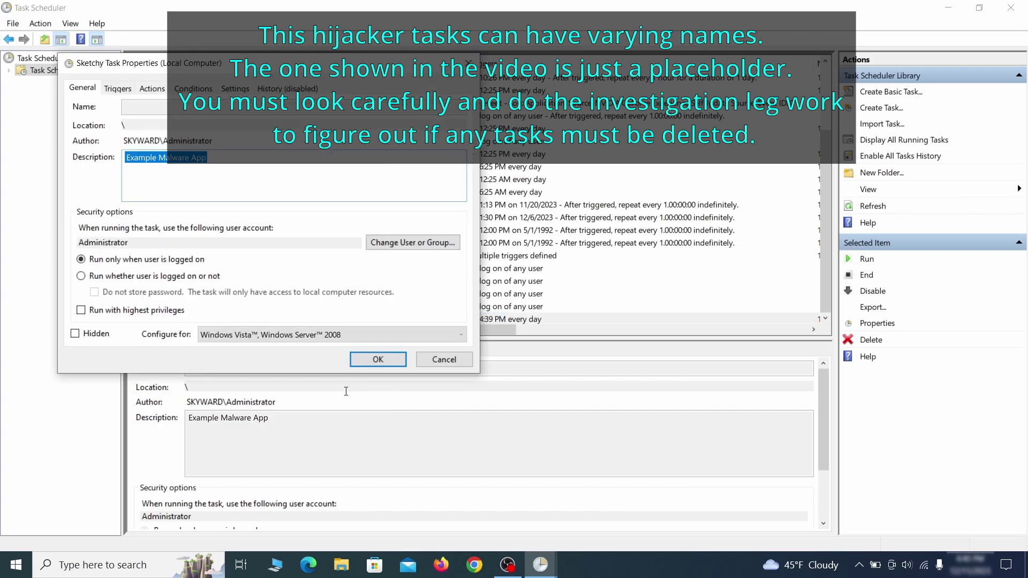
pyautogui.click(115, 89)
pyautogui.click(152, 89)
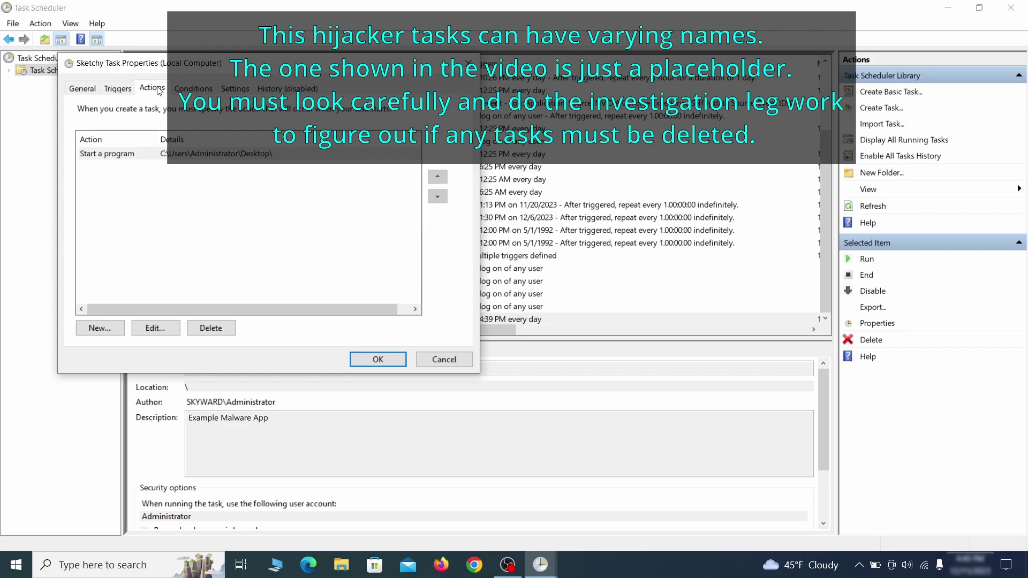
pyautogui.press('Escape')
# Delete the Example Malware App task from the Task Scheduler Library
pyautogui.rightClick(329, 318)
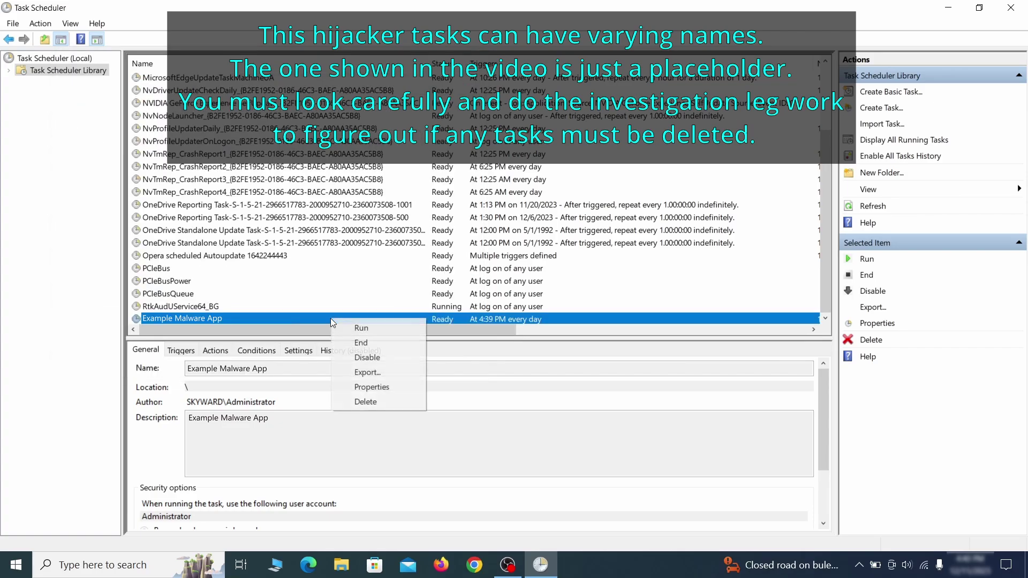
pyautogui.click(366, 401)
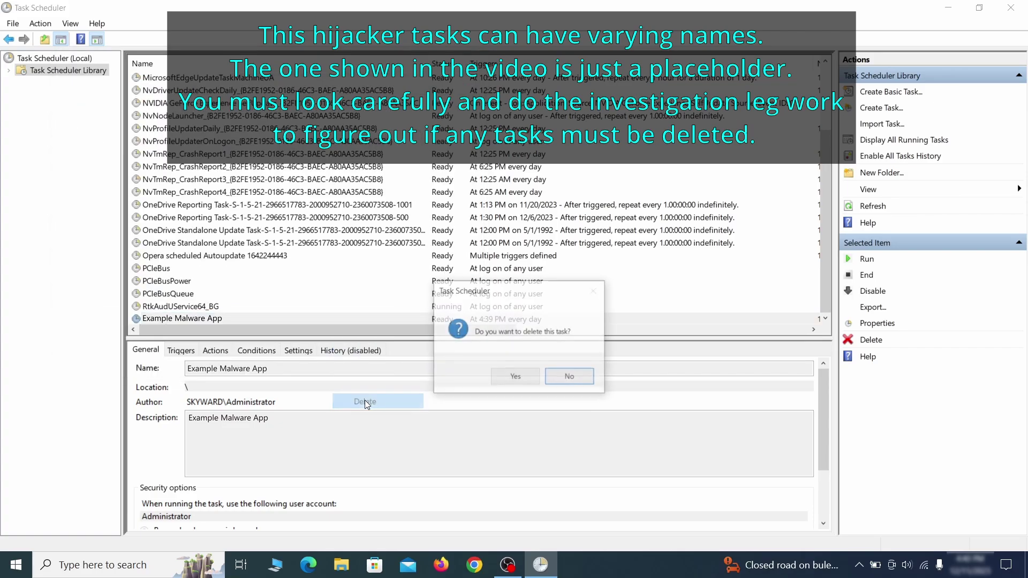
pyautogui.click(516, 378)
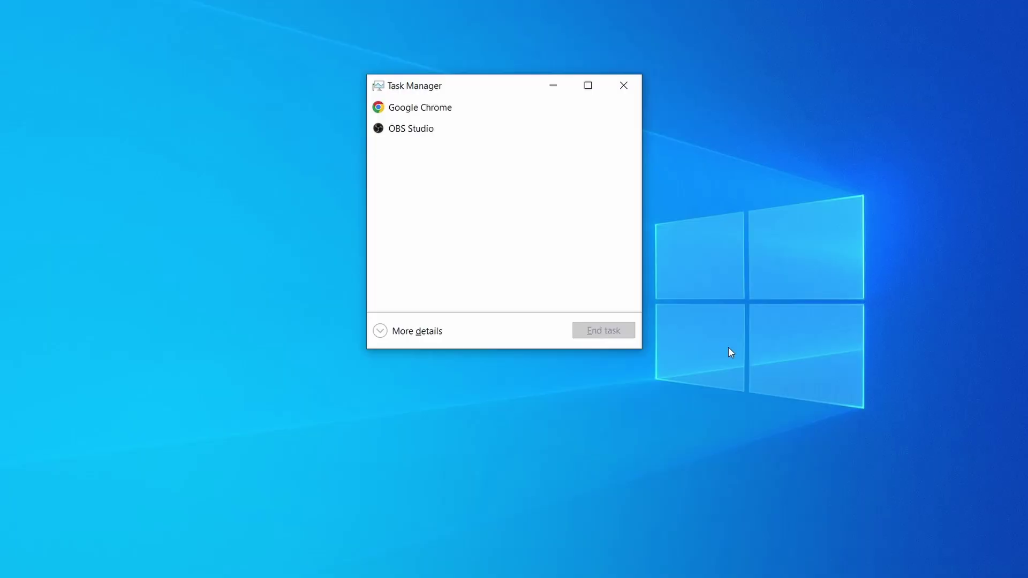
# Expand Task Manager to its detailed view and sort the processes by CPU and then by memory usage
pyautogui.click(381, 332)
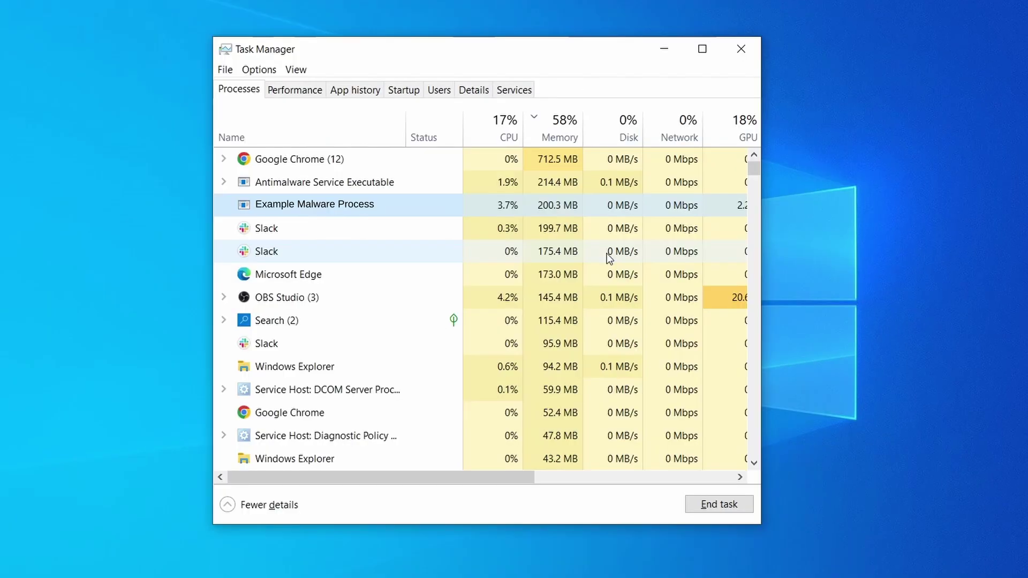
pyautogui.click(505, 120)
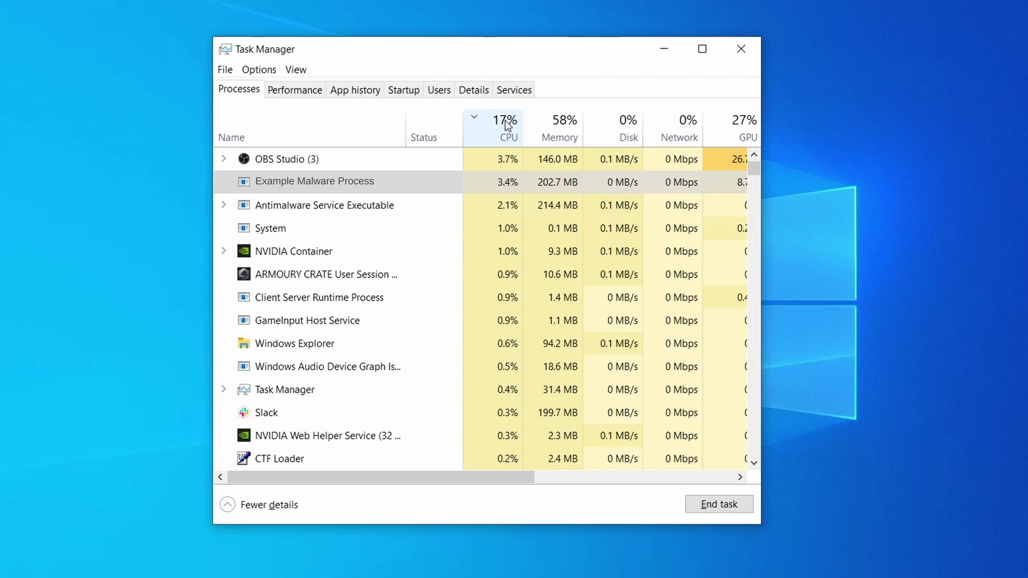
pyautogui.click(559, 127)
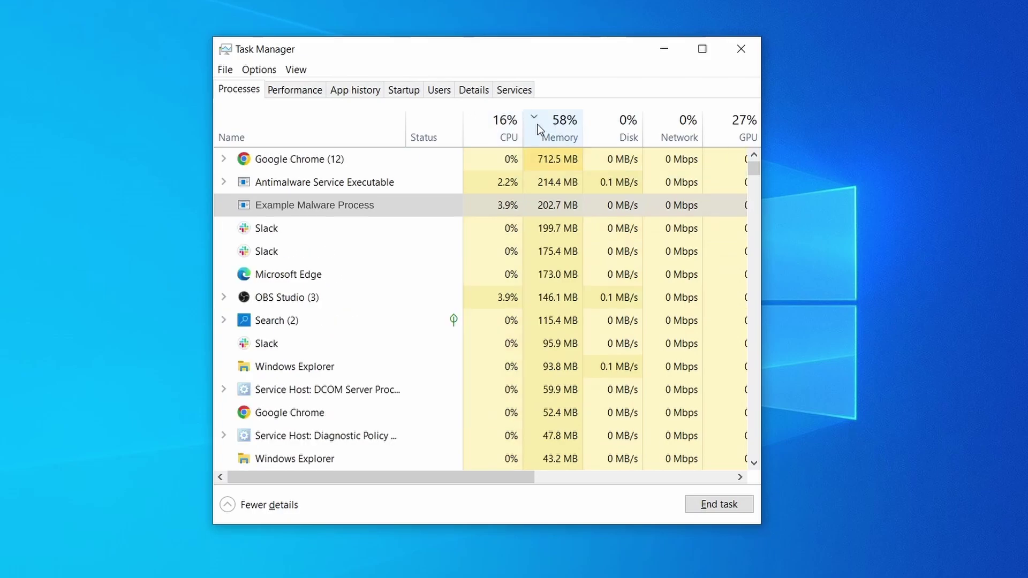
# Open the file location of Example Malware Process and delete all three files in that folder
pyautogui.rightClick(491, 204)
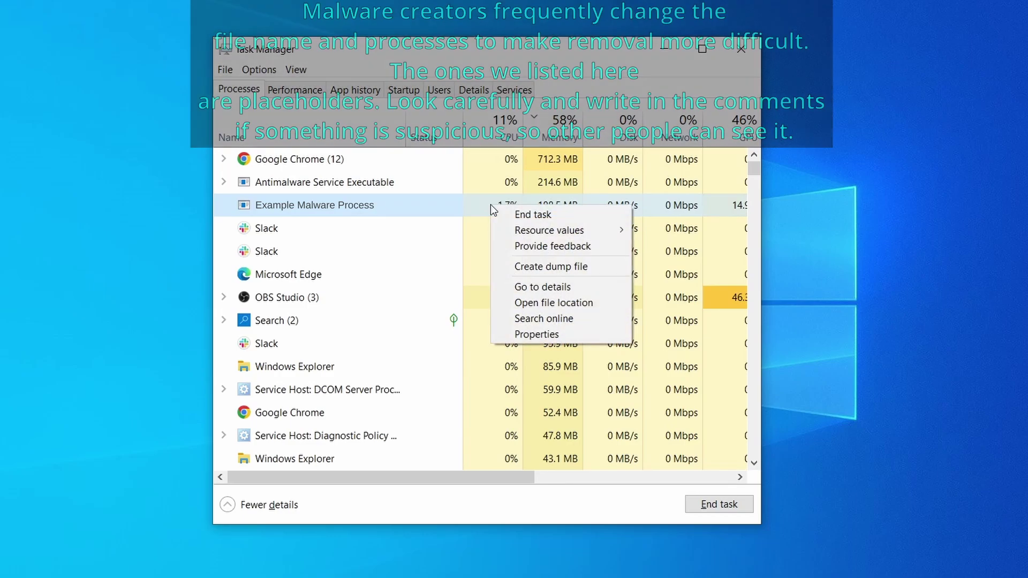
pyautogui.click(555, 304)
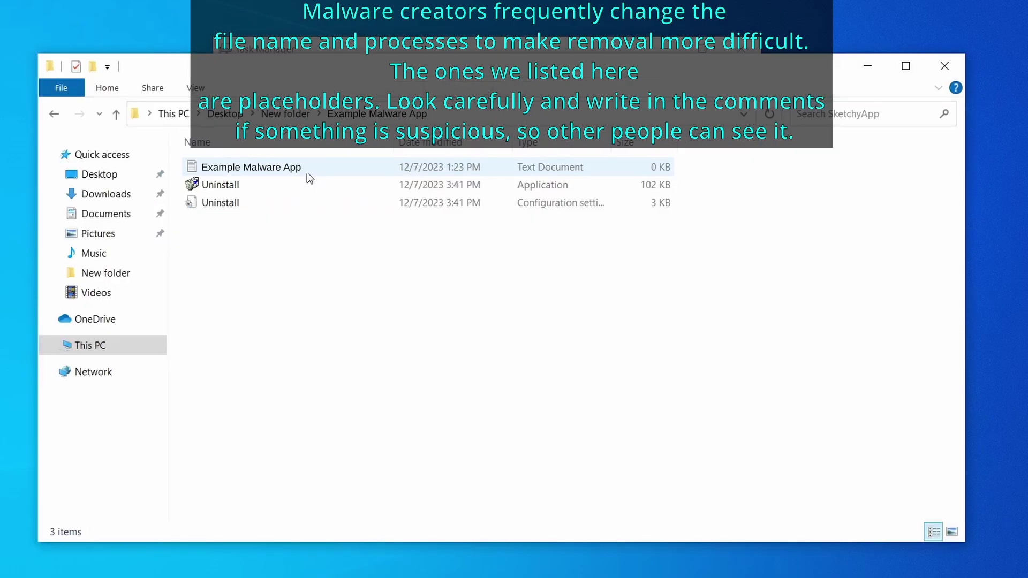
pyautogui.click(546, 52)
pyautogui.rightClick(492, 206)
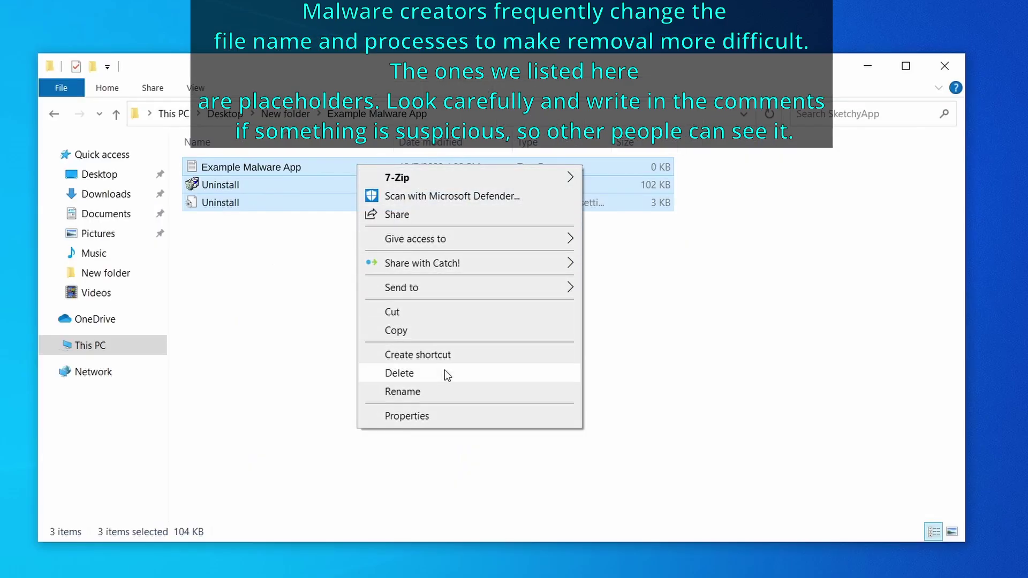
pyautogui.click(444, 370)
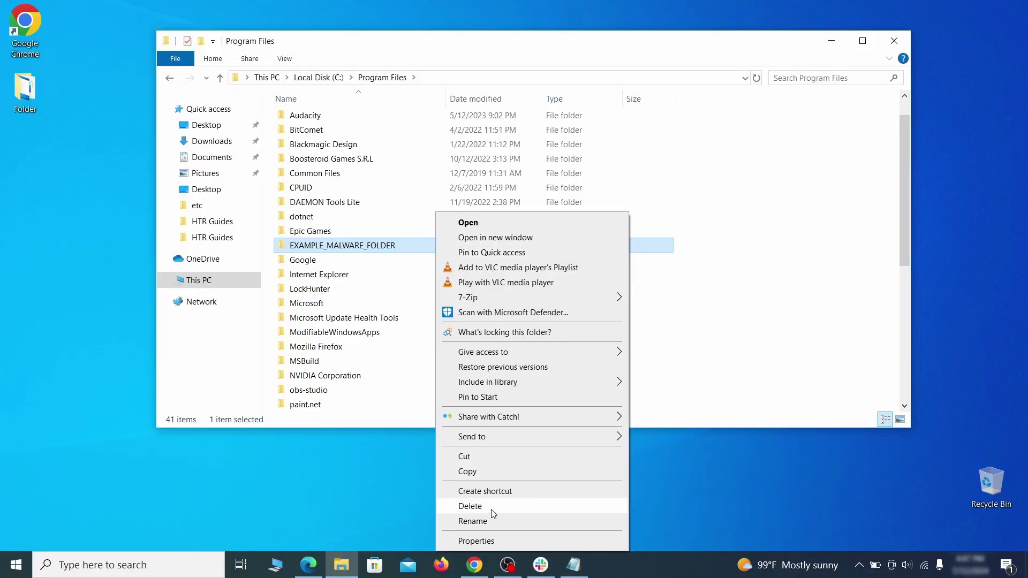
# Try to delete EXAMPLE_MALWARE_FOLDER from the Program Files folder
pyautogui.click(491, 506)
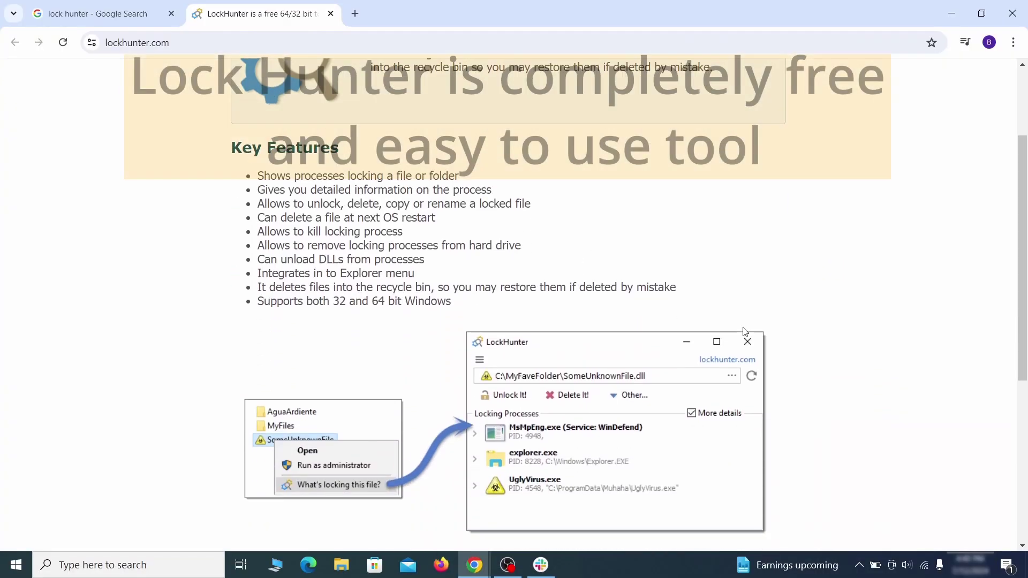
# Download LockHunter from lockhunter.com and install it with the downloaded setup file
pyautogui.scroll(-6, 743, 331)
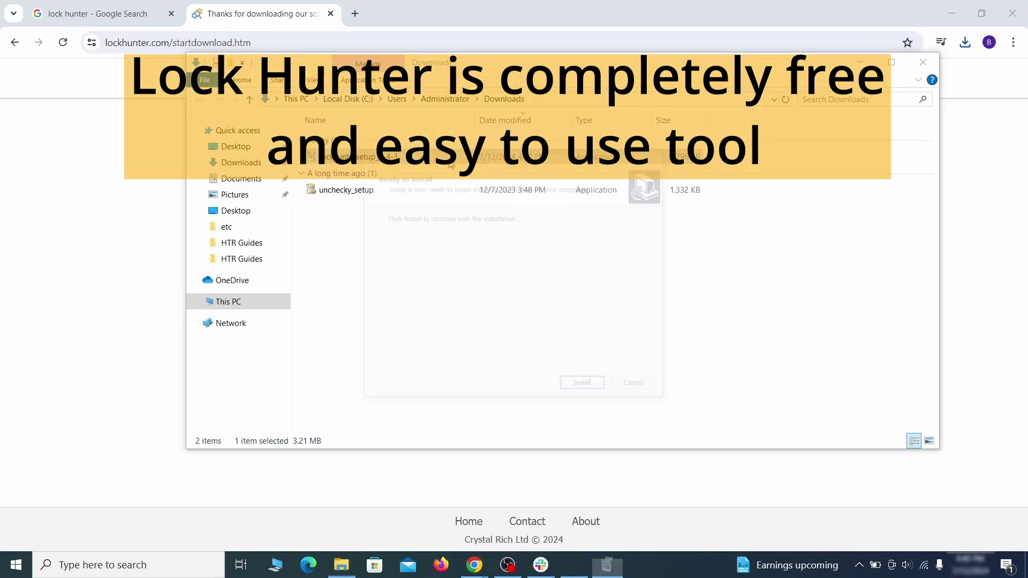
pyautogui.doubleClick(447, 163)
pyautogui.click(585, 387)
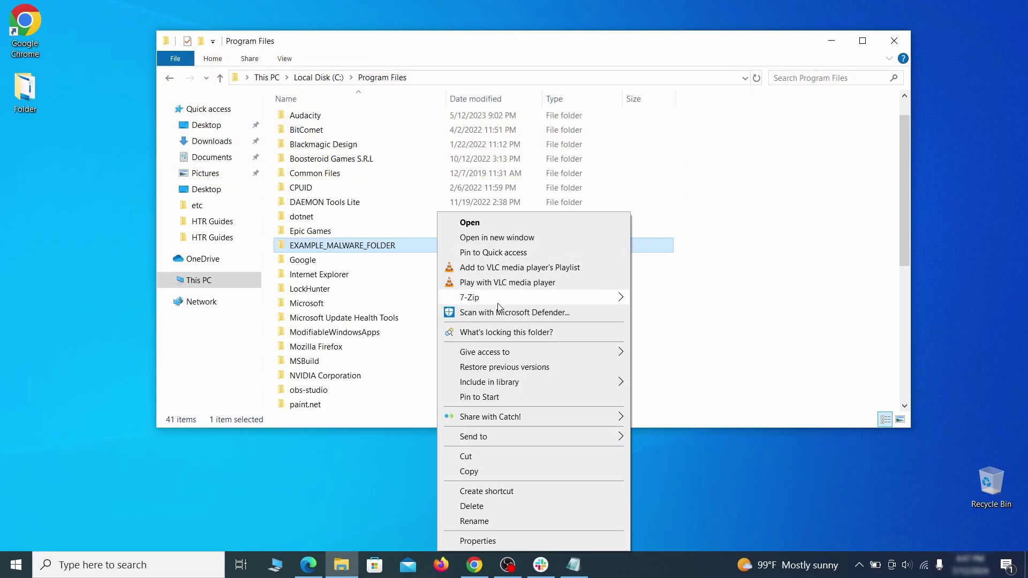
# Delete EXAMPLE_MALWARE_FOLDER from Program Files with LockHunter, confirming the deletion, and close LockHunter
pyautogui.click(499, 333)
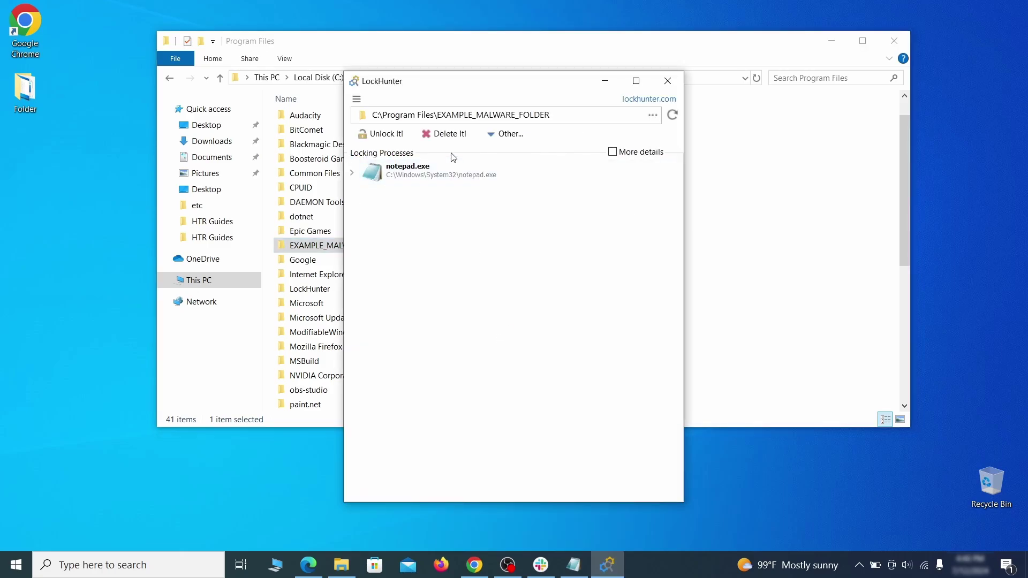
pyautogui.click(458, 135)
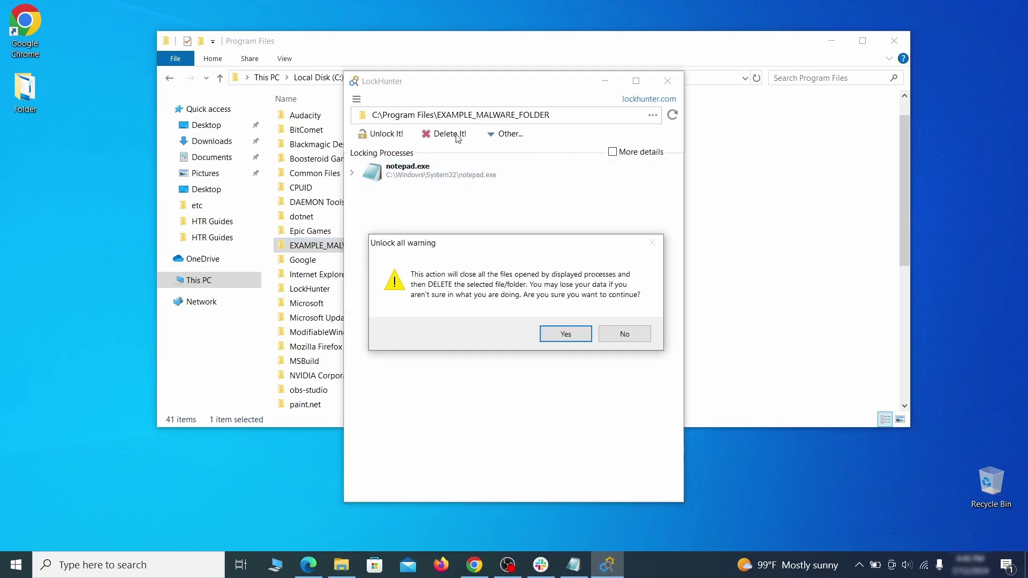
pyautogui.click(565, 334)
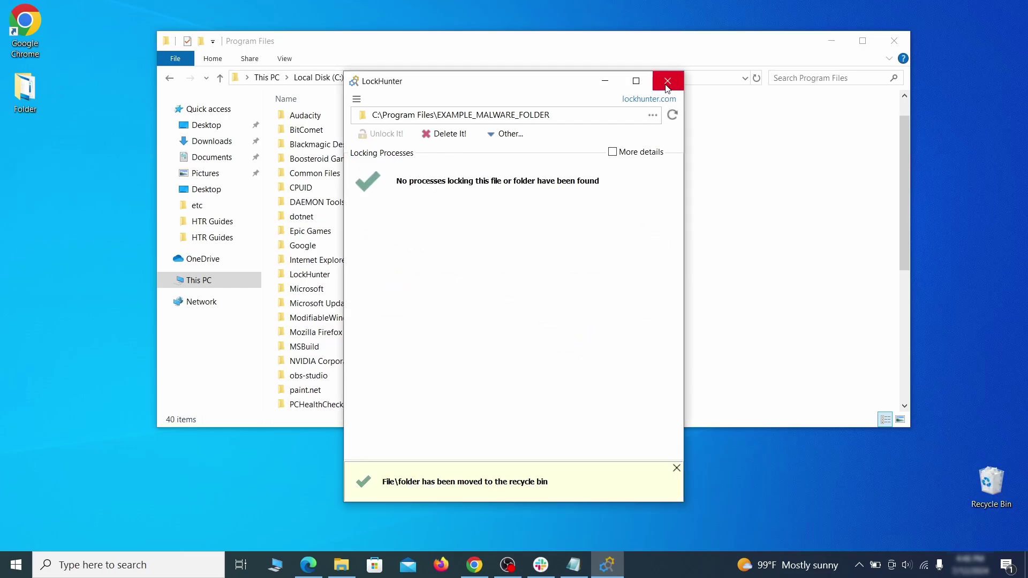
pyautogui.click(667, 86)
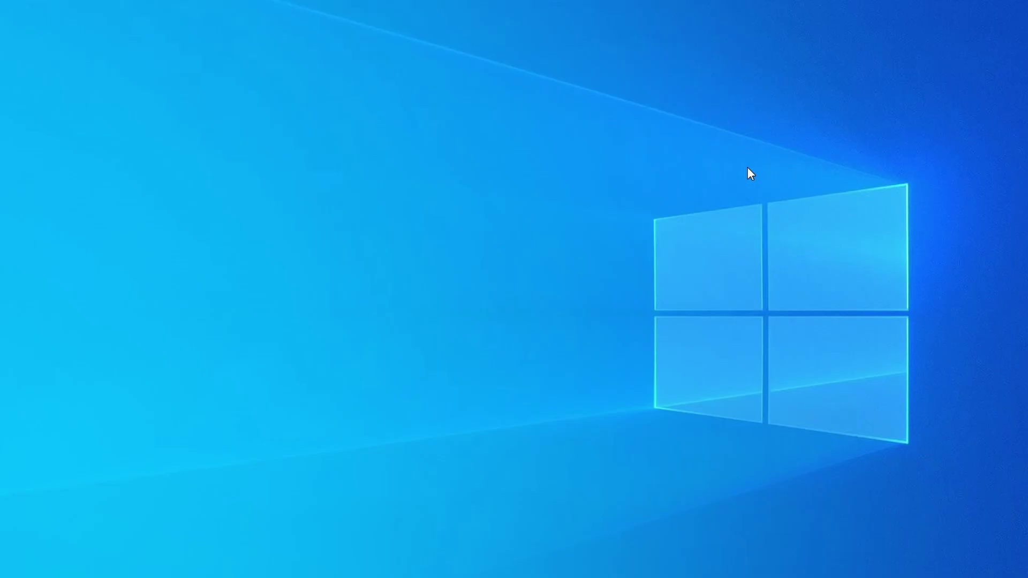
# Check Task Manager for remaining suspicious processes by sorting them by CPU and by memory
pyautogui.hotkey('ctrl', 'shift', 'Escape')
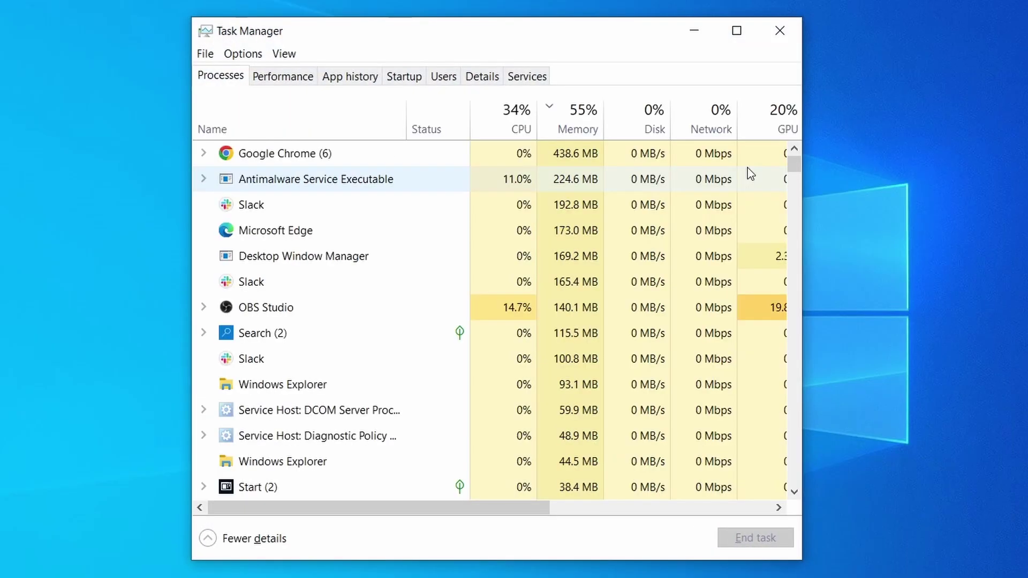
pyautogui.click(533, 126)
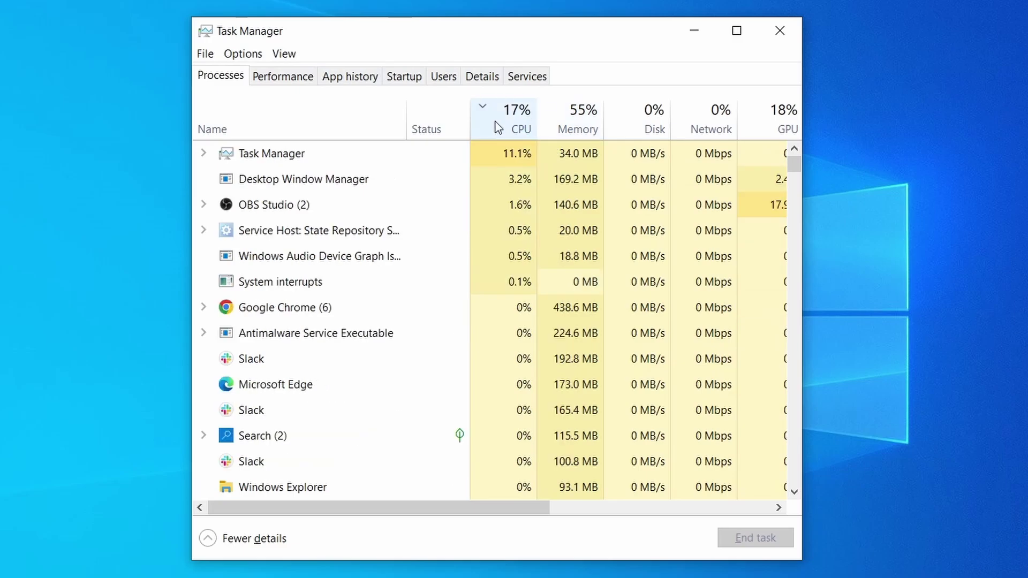
pyautogui.click(583, 118)
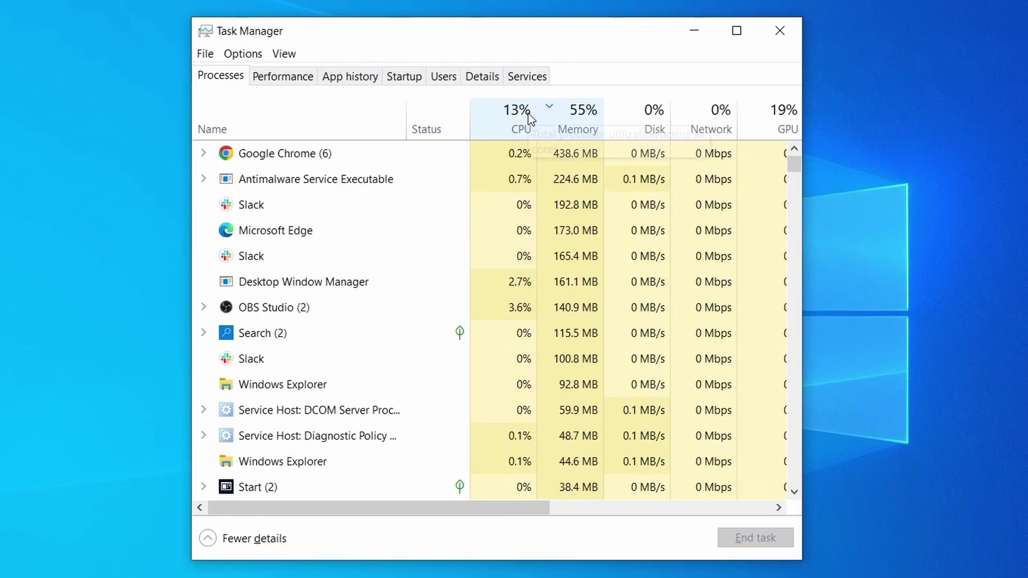
pyautogui.scroll(-2, 447, 360)
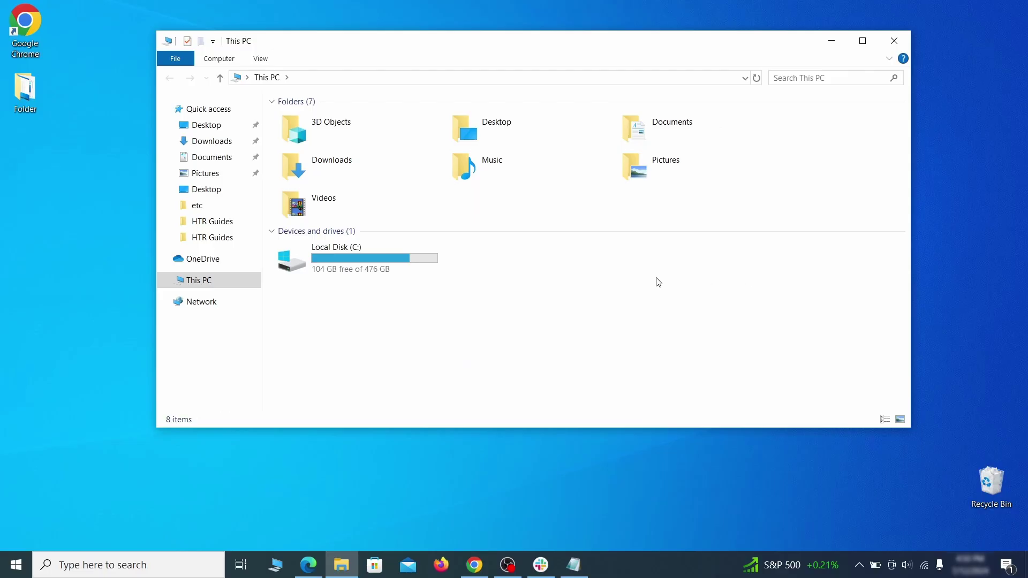
# Open the AppData\Roaming folder inside the personal user folder on Local Disk (C:)
pyautogui.doubleClick(427, 269)
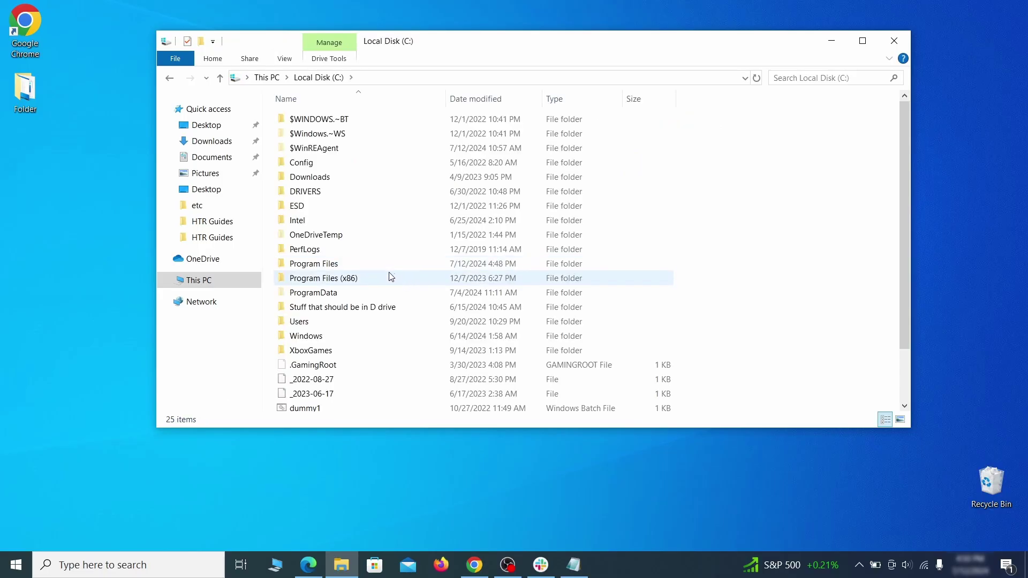
pyautogui.doubleClick(326, 322)
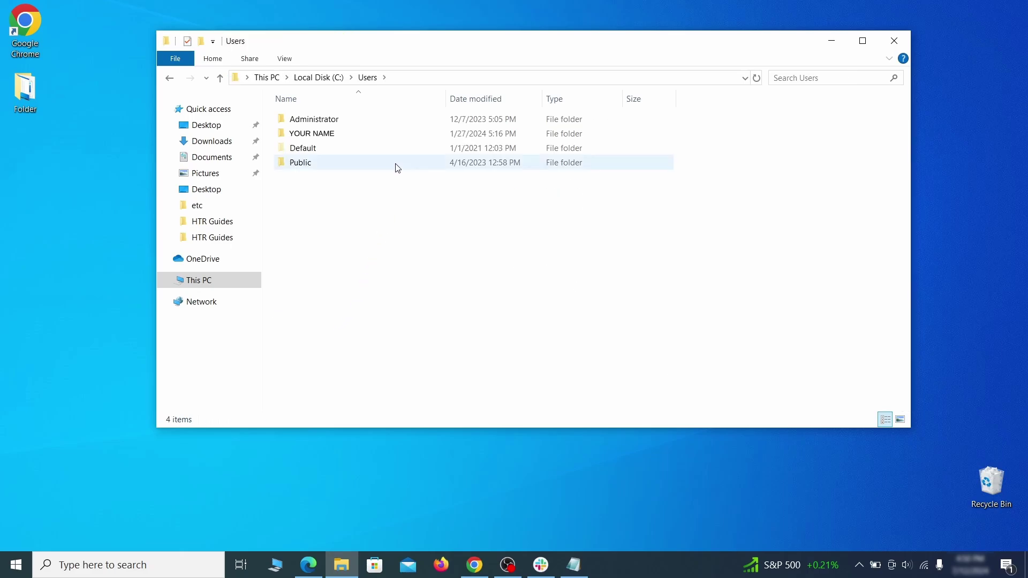
pyautogui.doubleClick(432, 136)
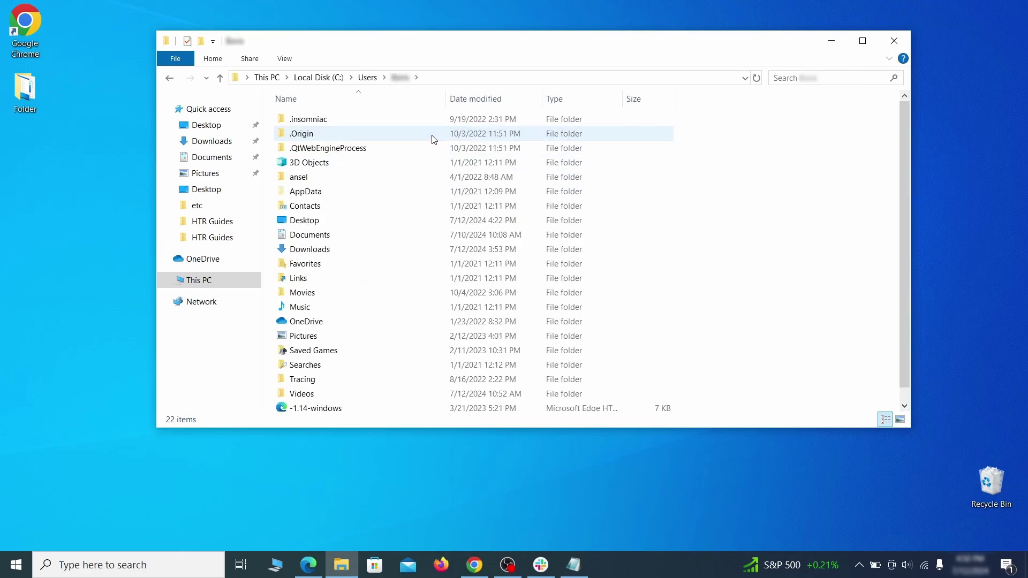
pyautogui.doubleClick(424, 193)
pyautogui.doubleClick(423, 150)
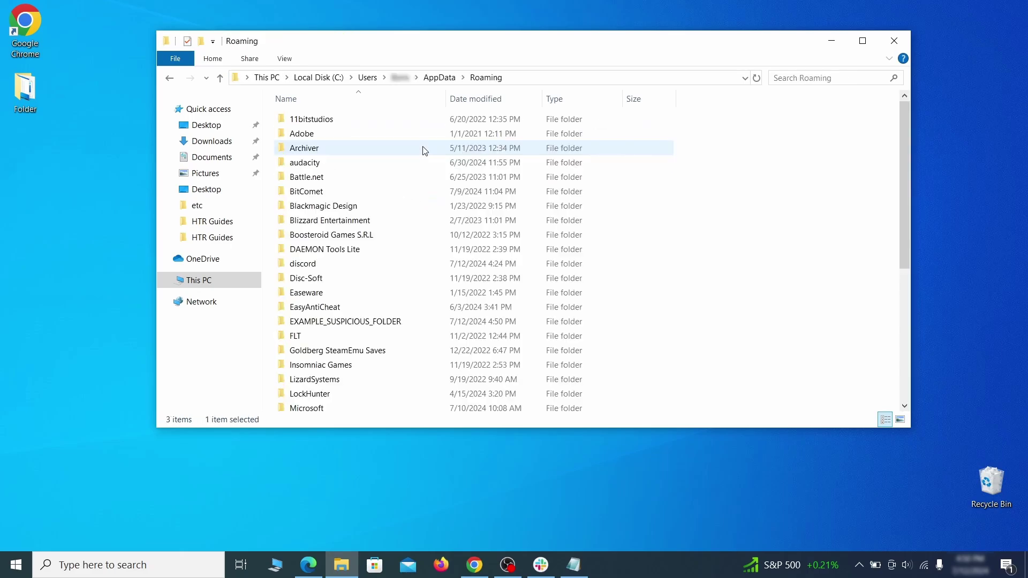
# Try to delete EXAMPLE_SUSPICIOUS_FOLDER from the Roaming folder in File Explorer
pyautogui.scroll(-1, 412, 192)
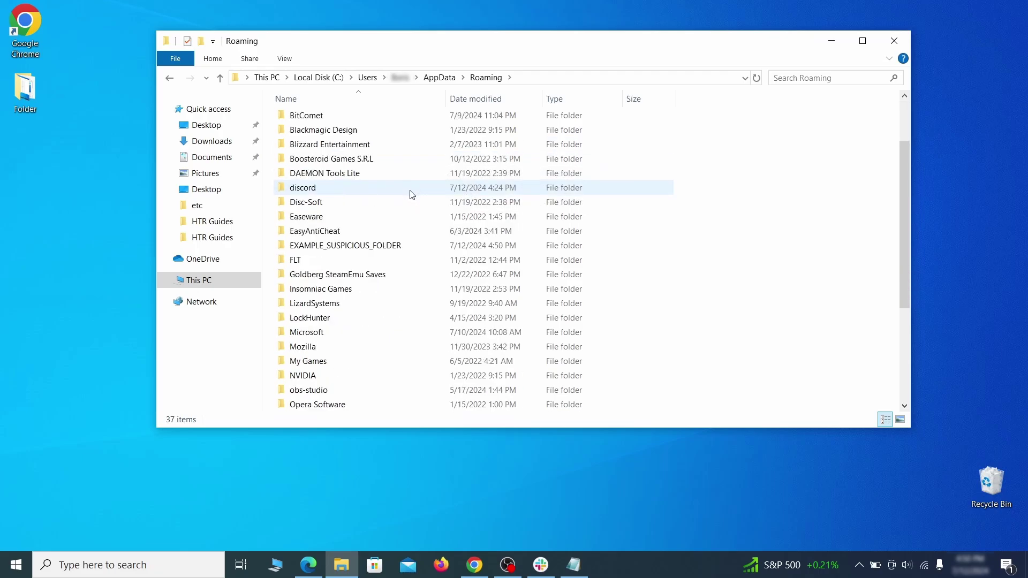
pyautogui.click(423, 248)
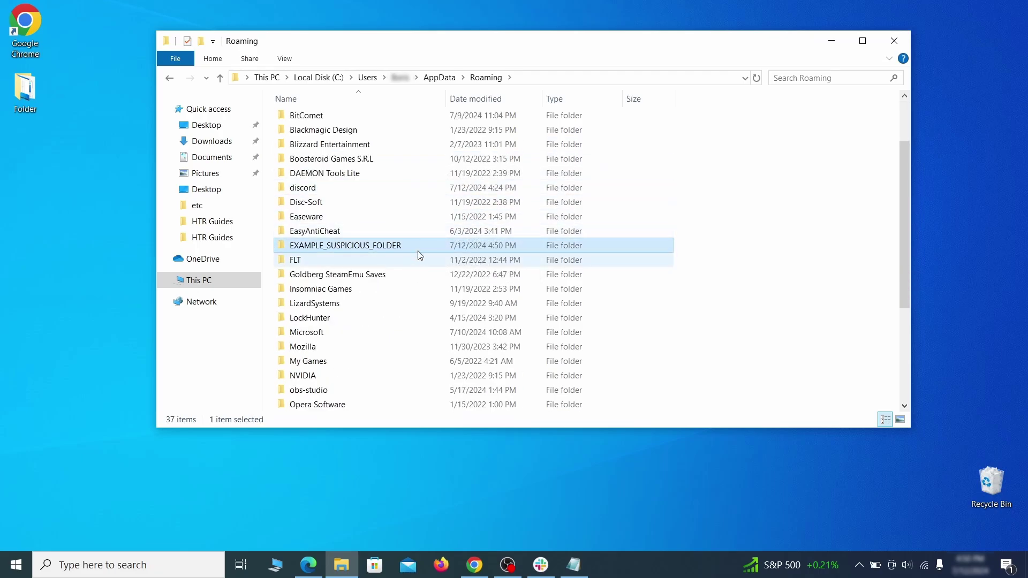
pyautogui.rightClick(458, 248)
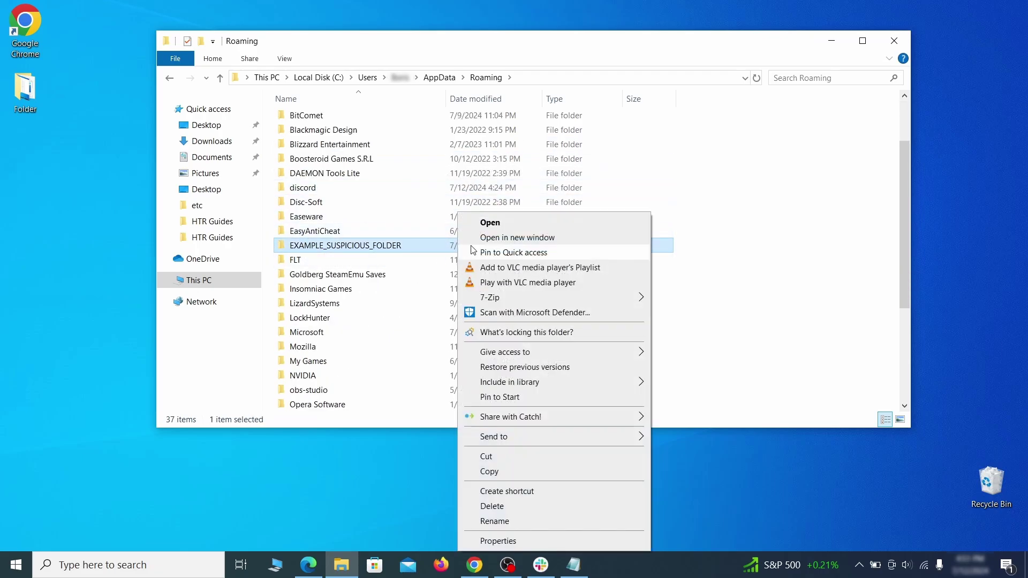
pyautogui.click(508, 507)
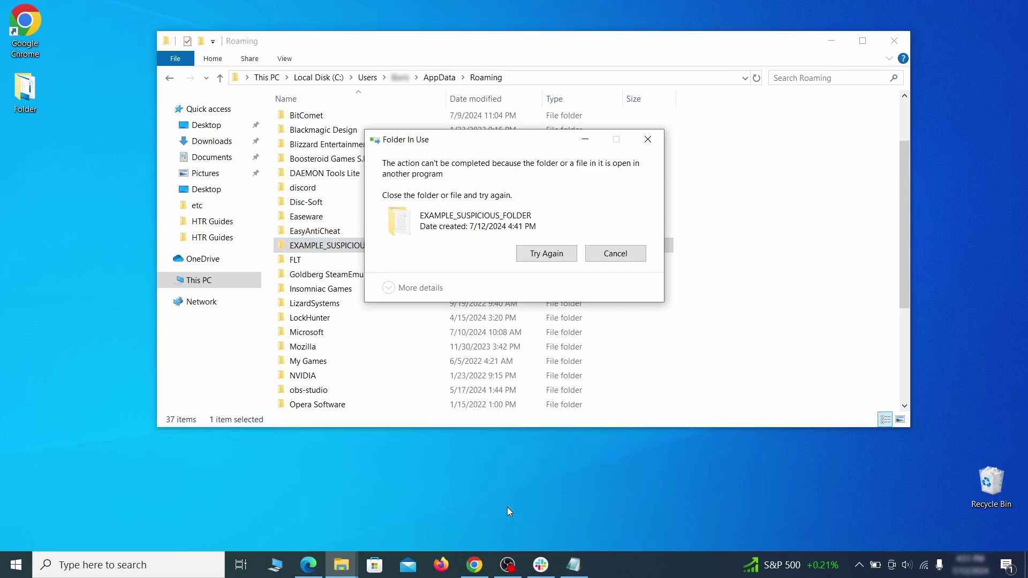
pyautogui.click(523, 254)
# Delete the locked EXAMPLE_SUSPICIOUS_FOLDER with LockHunter and confirm the deletion
pyautogui.rightClick(438, 245)
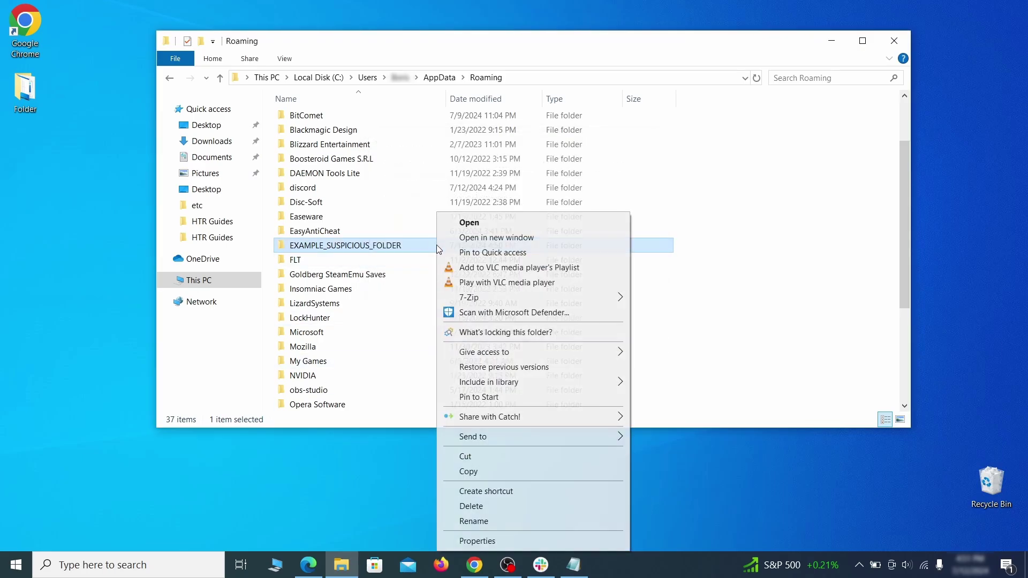
pyautogui.click(492, 333)
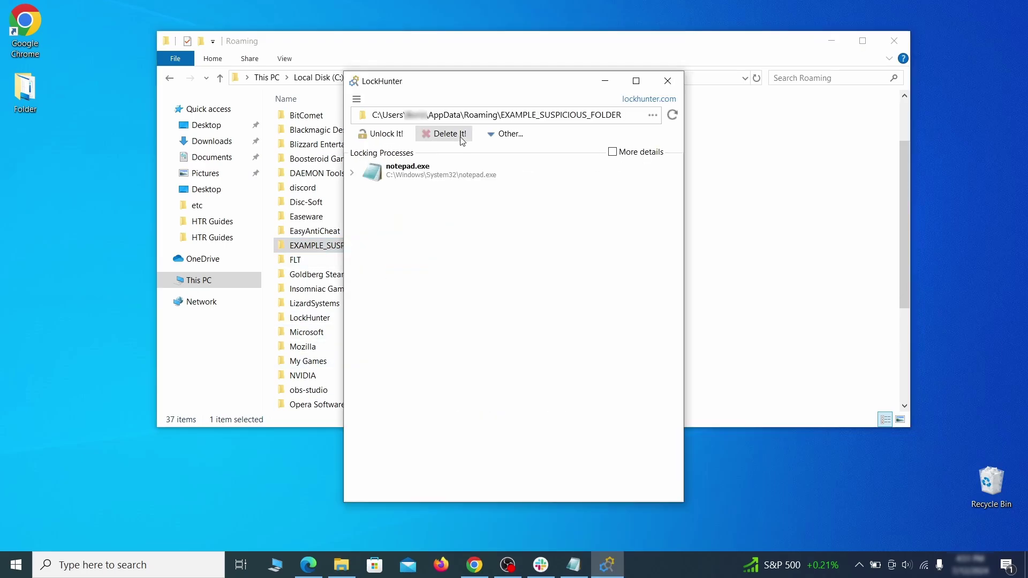
pyautogui.click(461, 135)
pyautogui.click(559, 334)
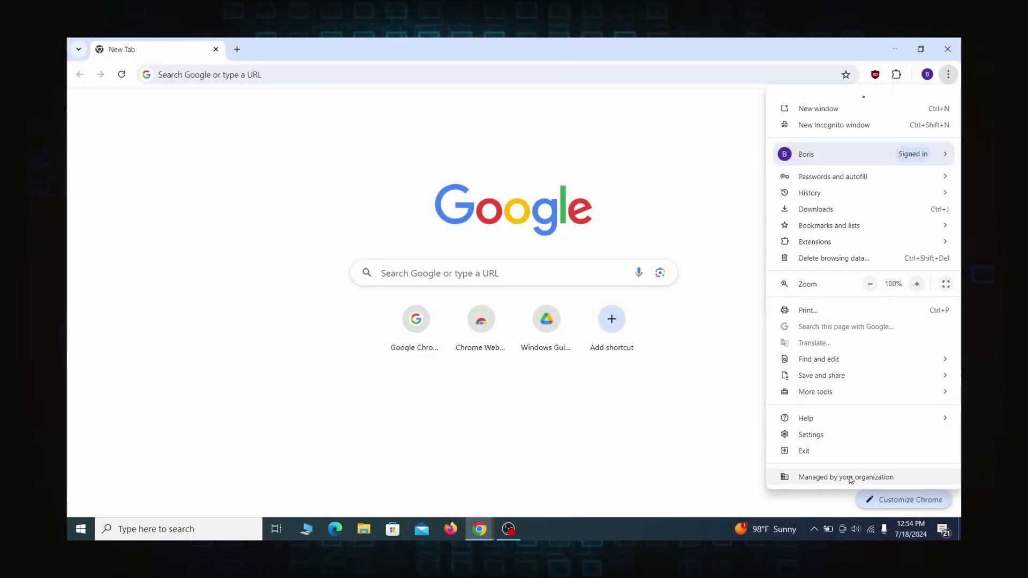
# Open Chrome's "Managed by your organization" entry to inspect the browser's management status
pyautogui.click(880, 478)
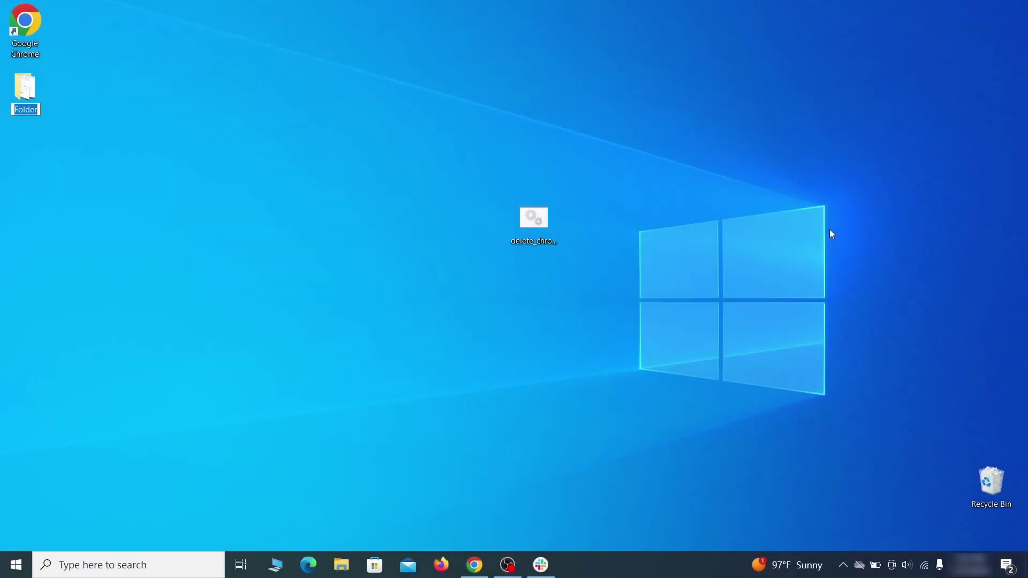
# Open the Local Group Policy Editor by searching for "edit group policy" and show the contents of Computer Configuration
pyautogui.press('super')
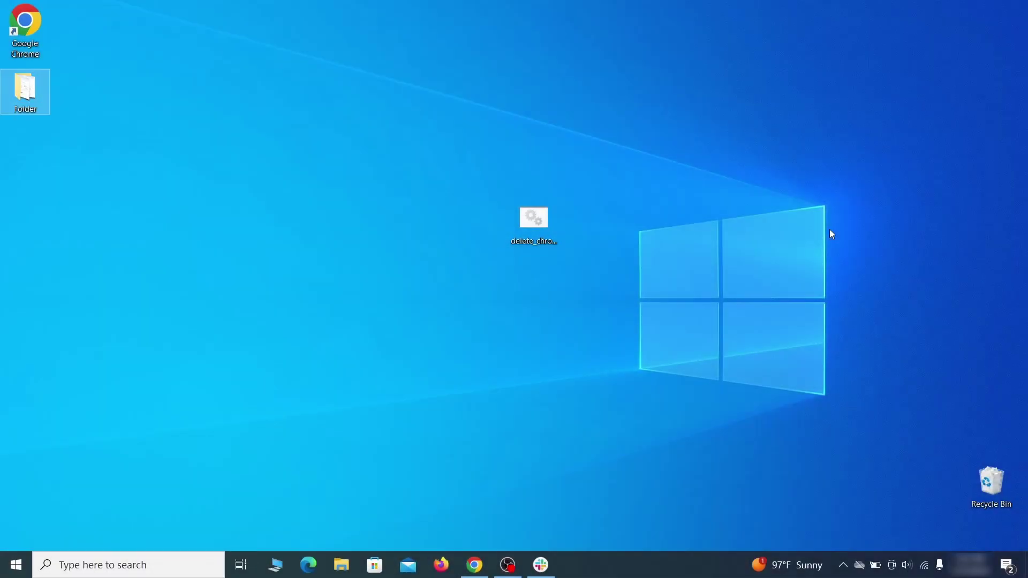
pyautogui.write('edit group policy')
pyautogui.click(137, 197)
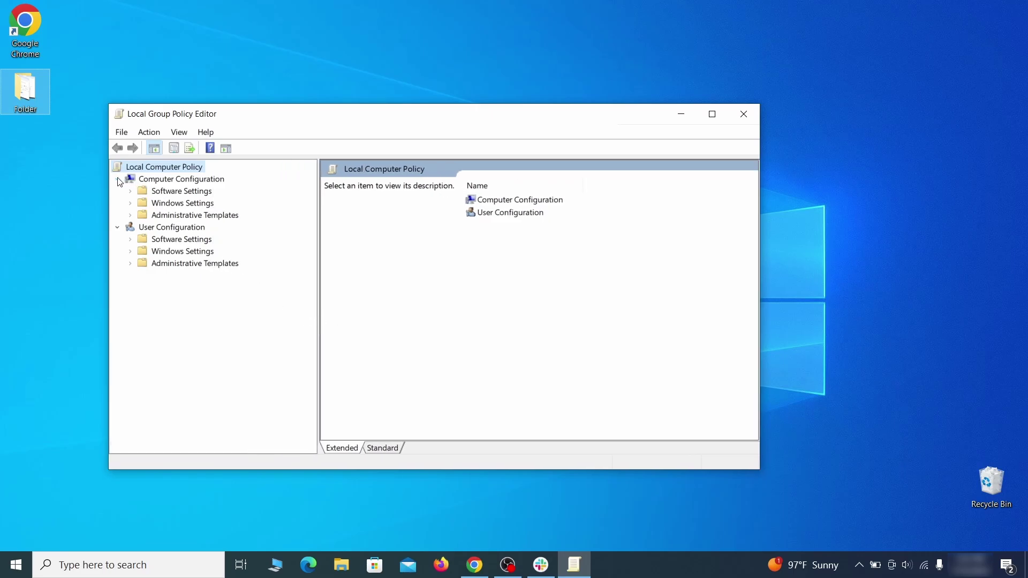
pyautogui.doubleClick(170, 180)
pyautogui.doubleClick(171, 180)
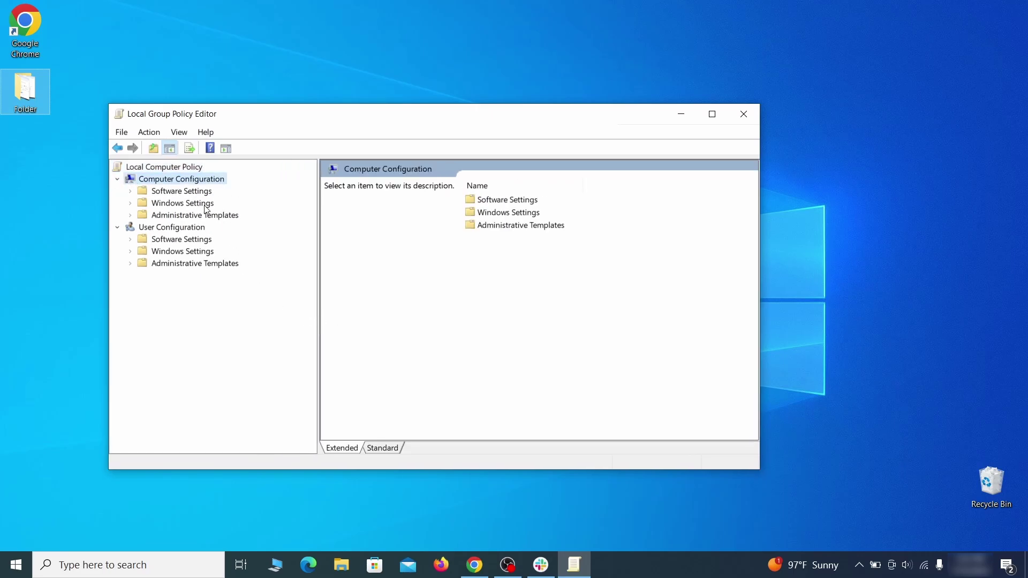
# Remove the chrome policy template from Administrative Templates under Computer Configuration and close the Local Group Policy Editor
pyautogui.click(228, 215)
pyautogui.rightClick(229, 216)
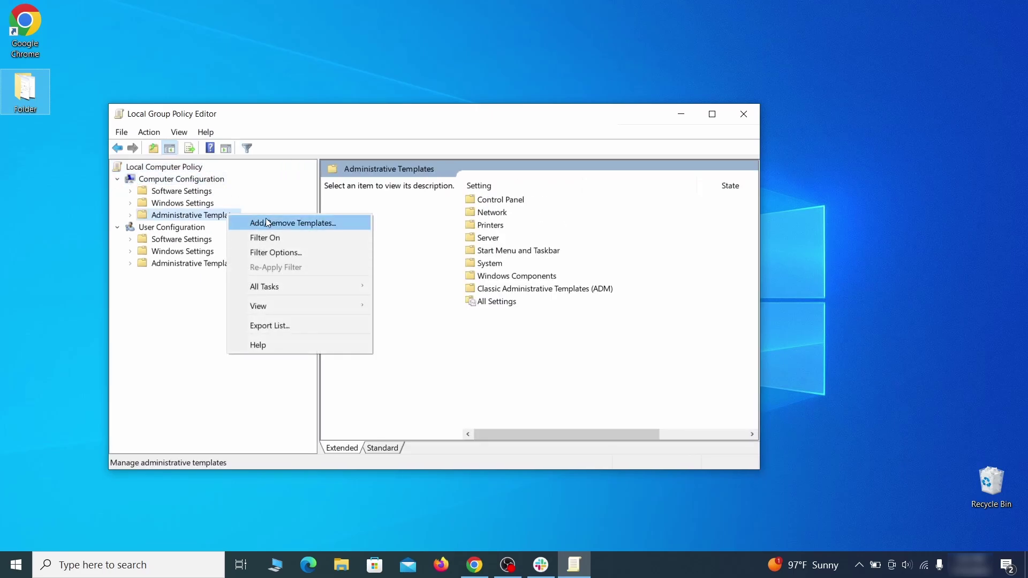
pyautogui.click(328, 224)
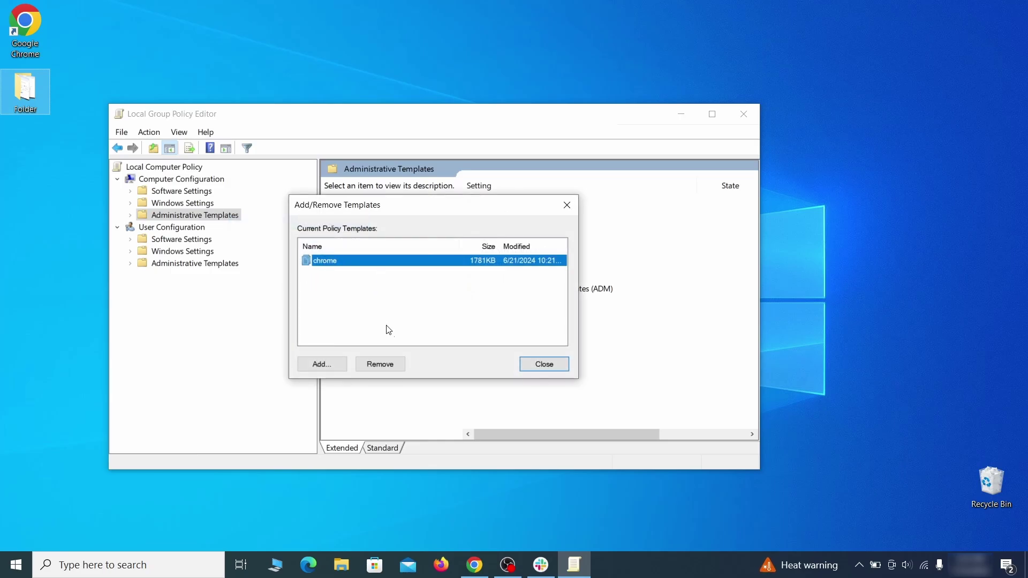
pyautogui.click(389, 365)
pyautogui.click(555, 363)
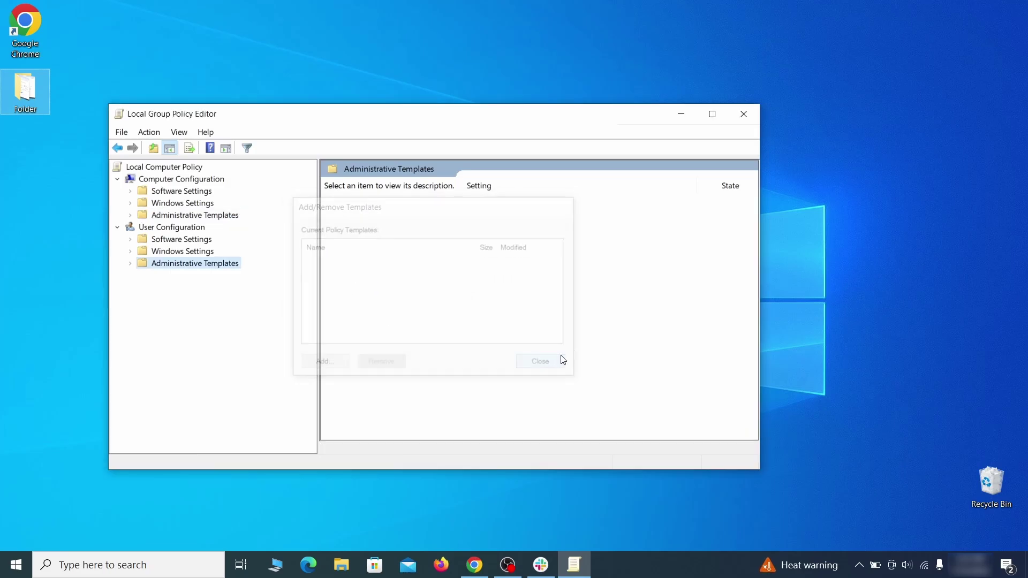
pyautogui.click(744, 114)
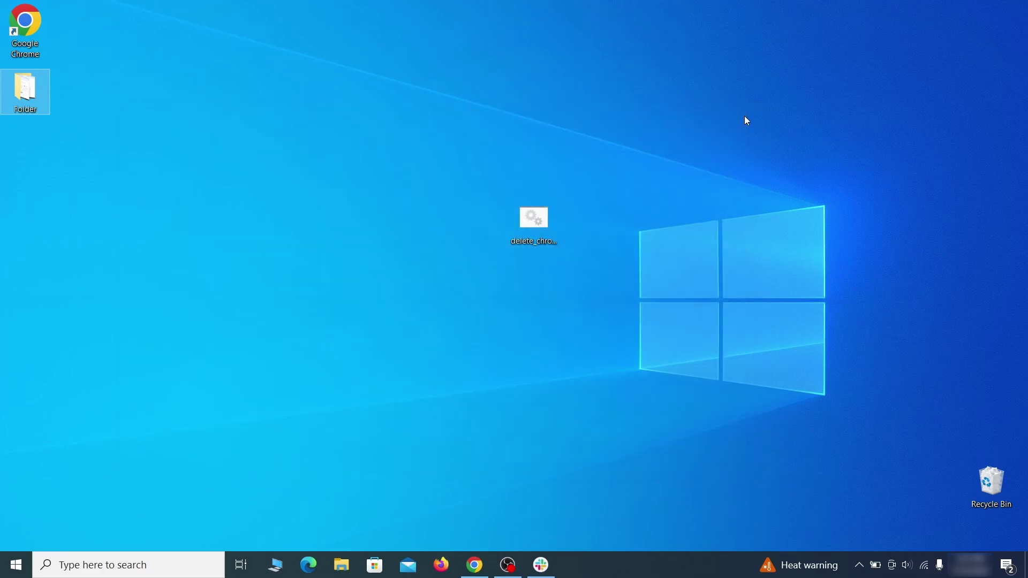
# Restart the computer and open Chrome's main menu
pyautogui.click(16, 565)
pyautogui.click(16, 535)
pyautogui.click(89, 502)
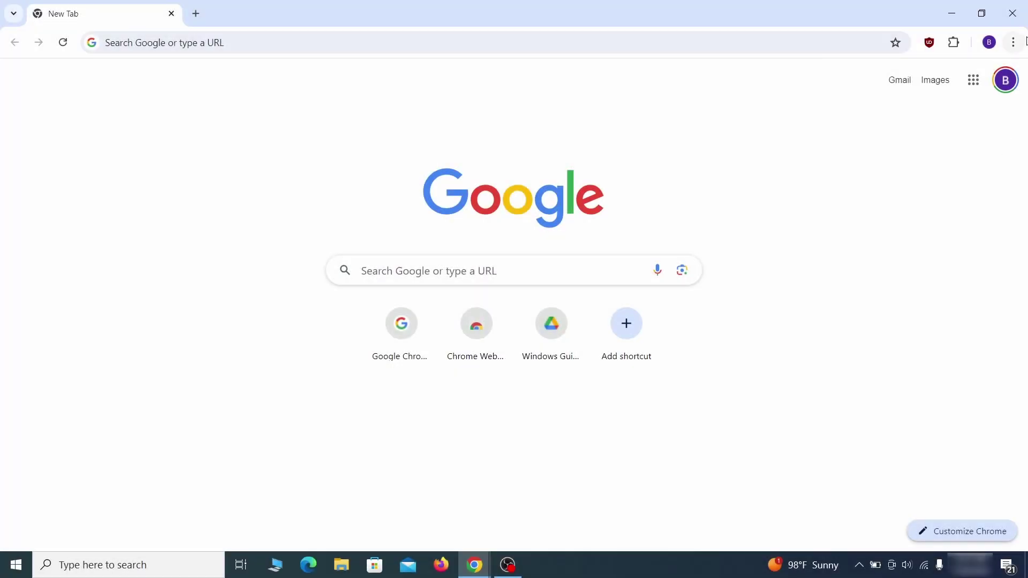
pyautogui.click(1012, 42)
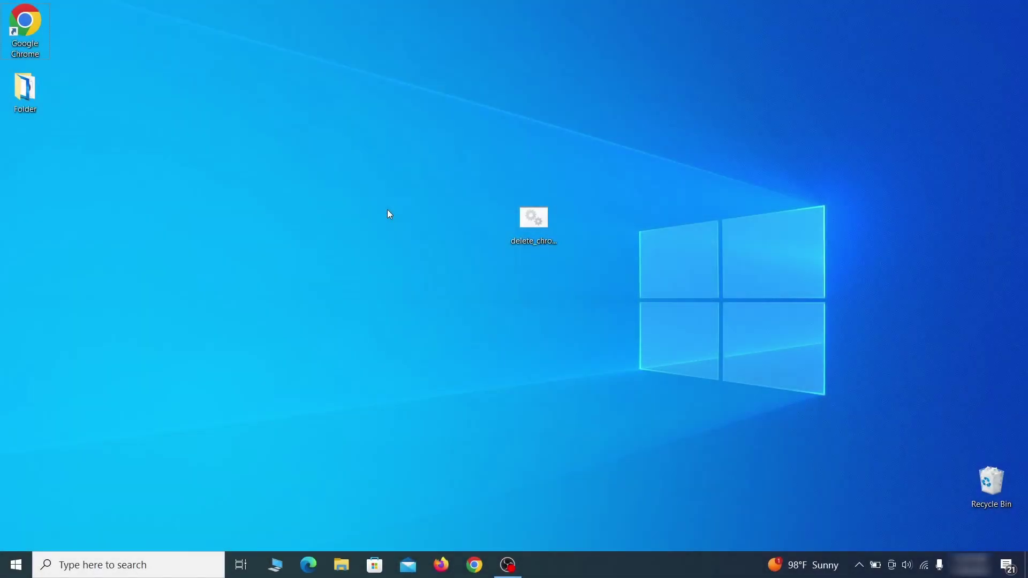
# Open the Registry Editor and expand HKEY_LOCAL_MACHINE\BCD00000000\Objects\{b2721d73-1db4-4c62-bf78-c548a880142d}\Elements
pyautogui.press('super')
pyautogui.write('reg')
pyautogui.press('Return')
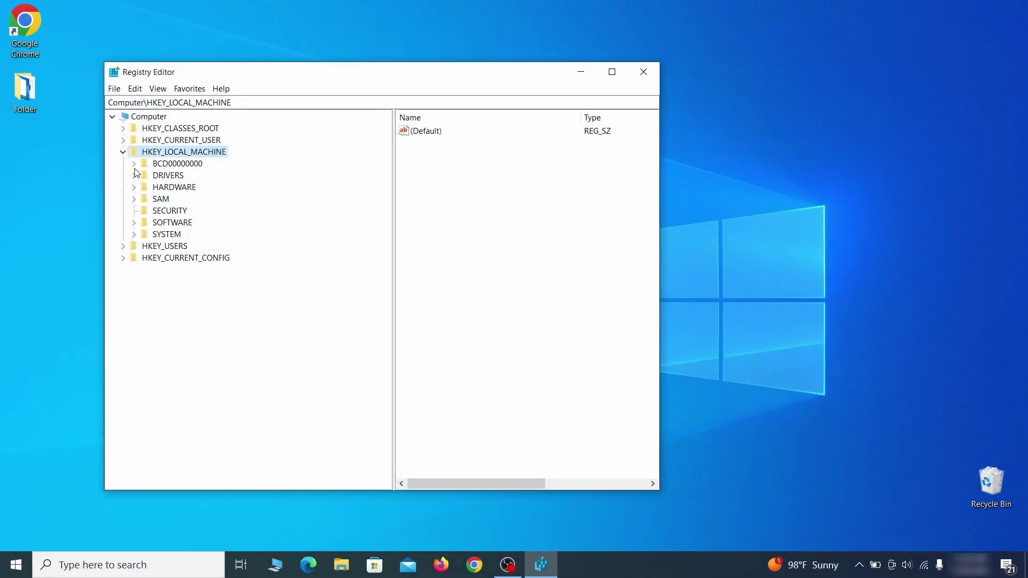
pyautogui.click(134, 163)
pyautogui.click(144, 187)
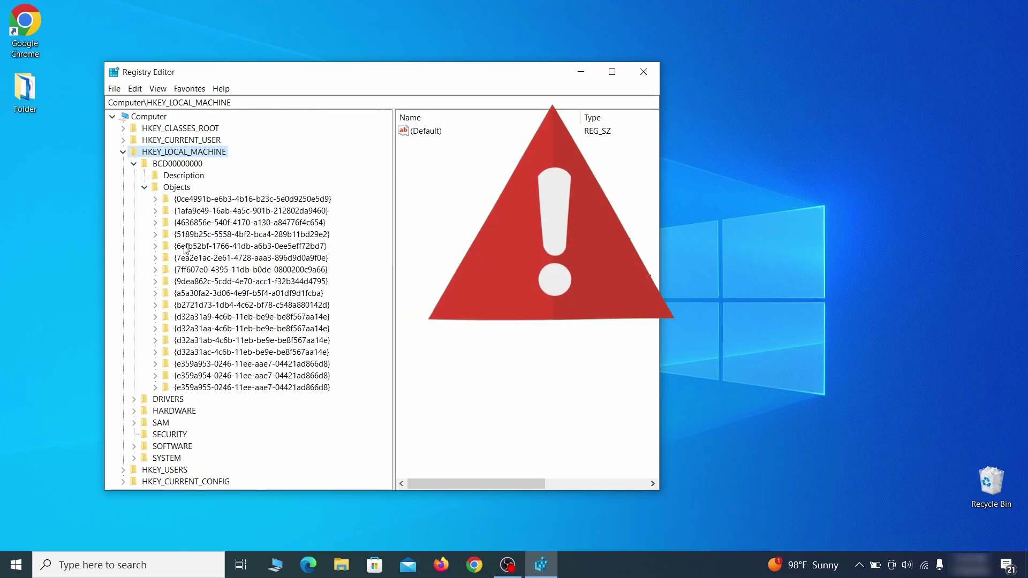
pyautogui.click(155, 305)
pyautogui.click(167, 329)
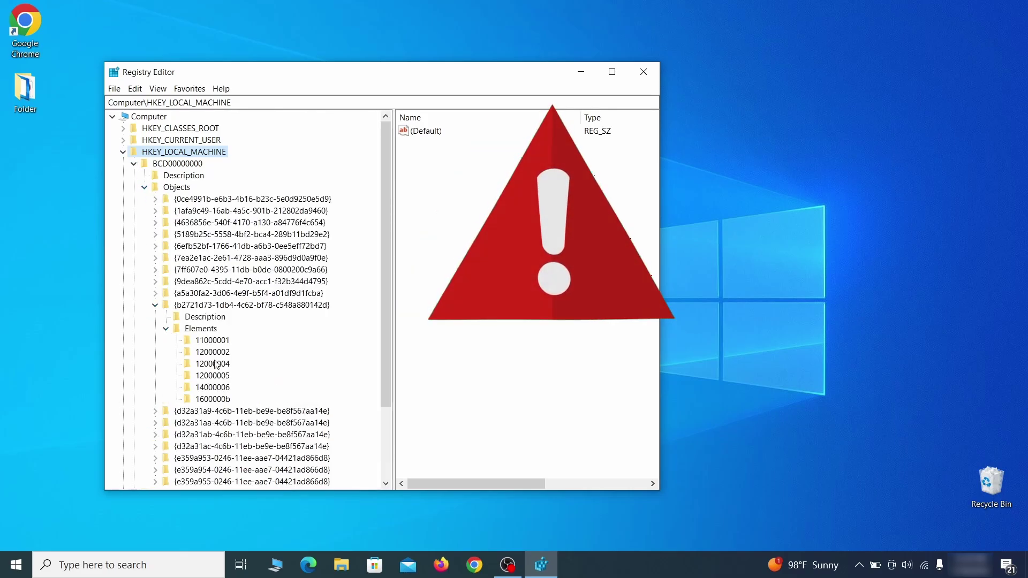
# Start deleting the 12000004 key under Elements, then decline the deletion
pyautogui.click(216, 365)
pyautogui.rightClick(216, 364)
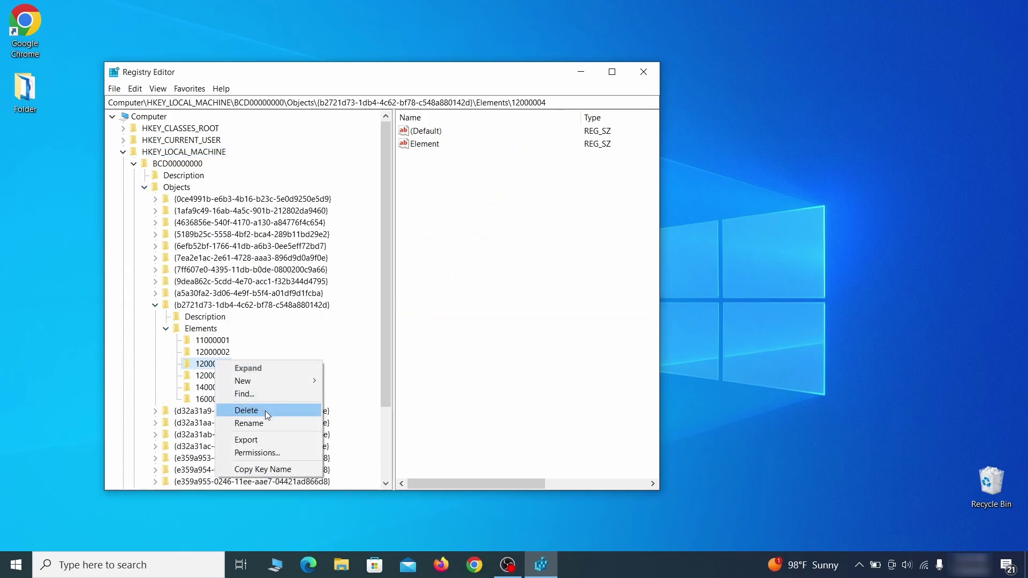
pyautogui.click(265, 410)
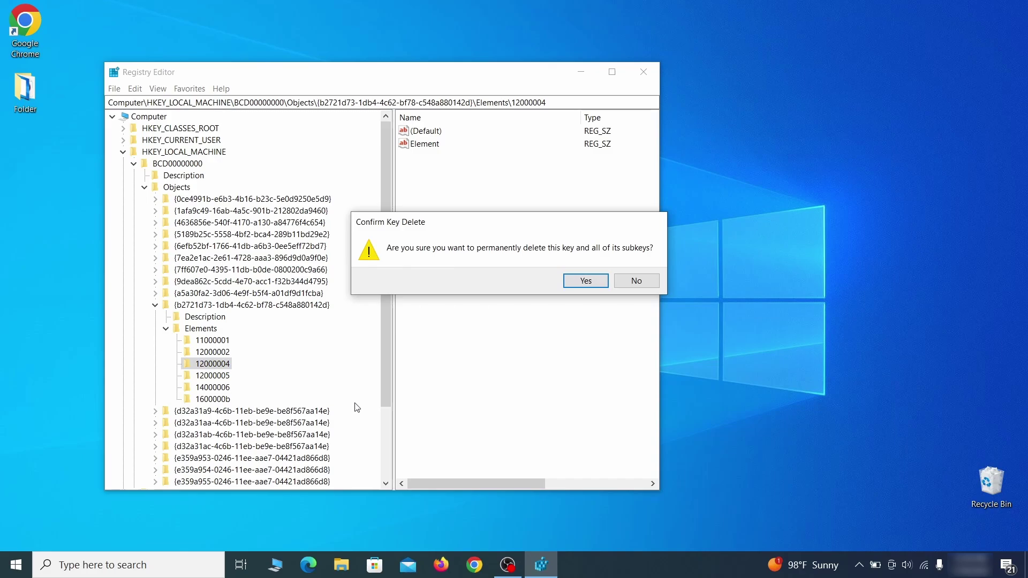
pyautogui.click(647, 282)
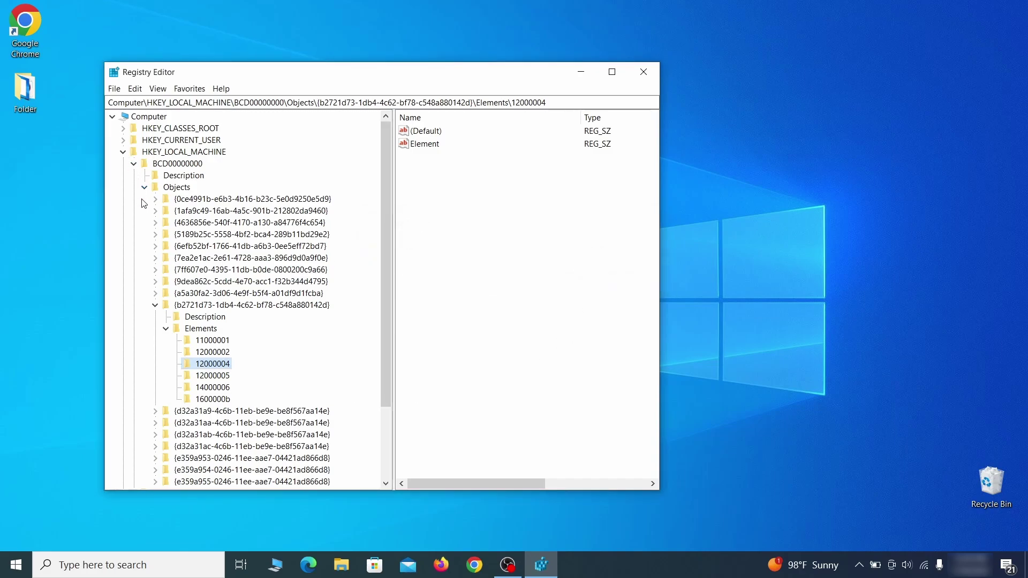
# Export a registry backup to the desktop as Registry Backup 1 in the Registration Files format
pyautogui.scroll(-3, 170, 407)
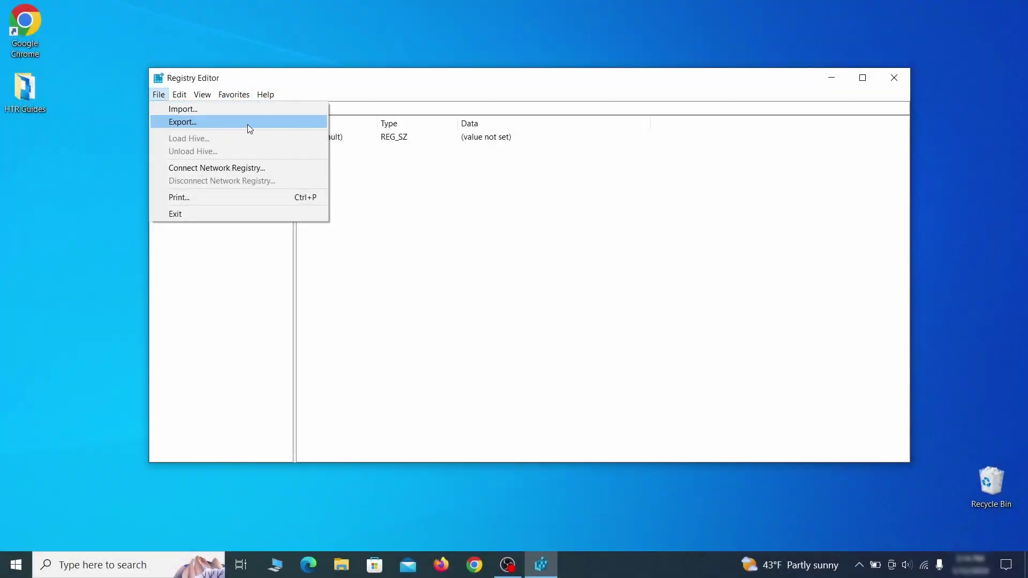
pyautogui.click(247, 124)
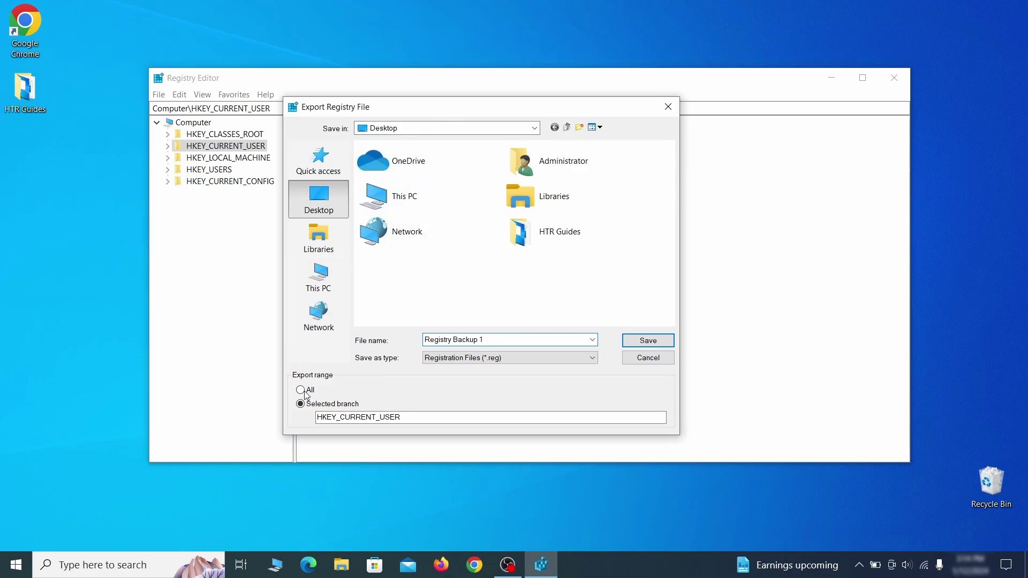
pyautogui.press('Return')
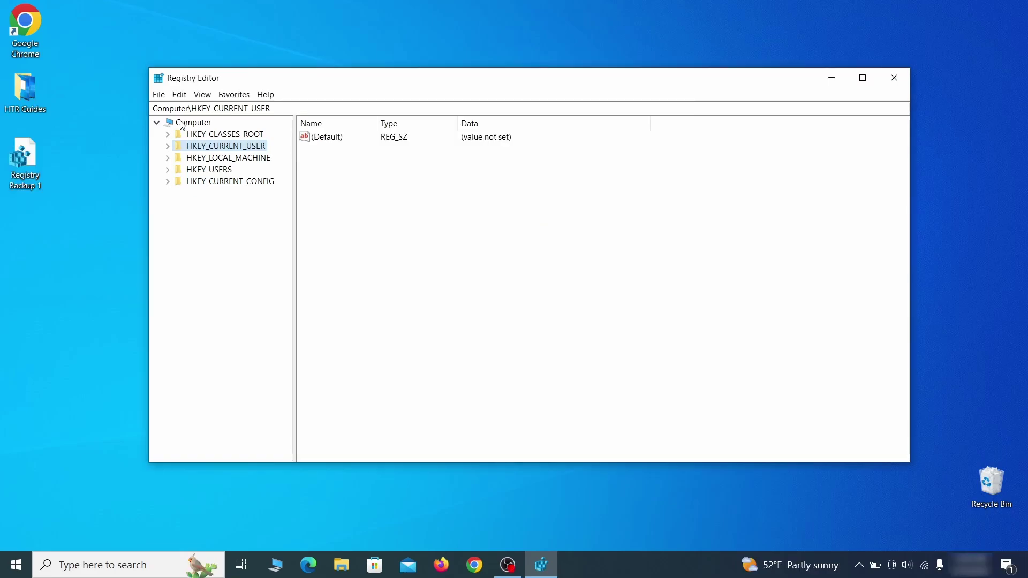
# Start a registry import and select the Registry Backup 1 file
pyautogui.click(158, 94)
pyautogui.click(224, 115)
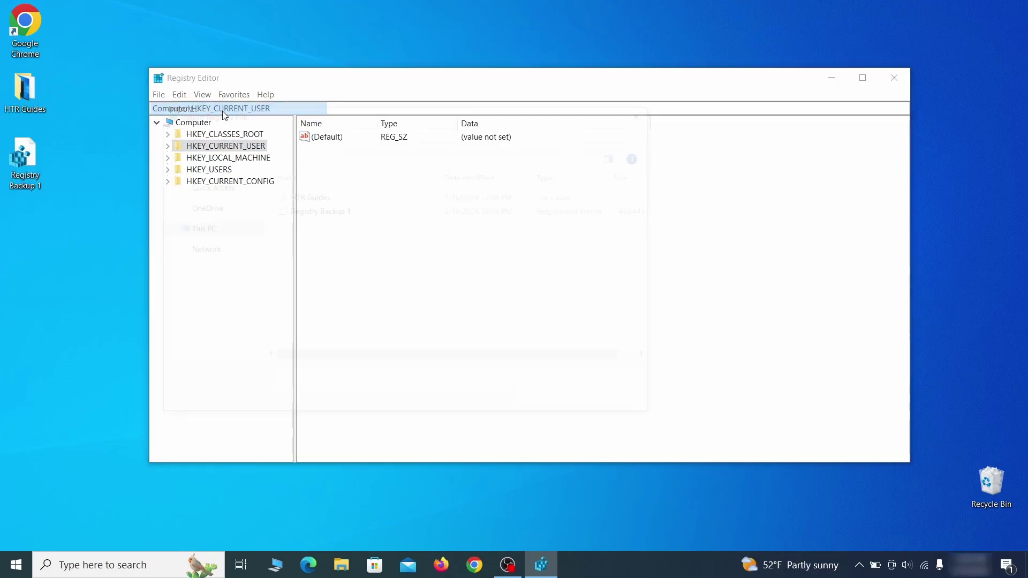
pyautogui.click(355, 212)
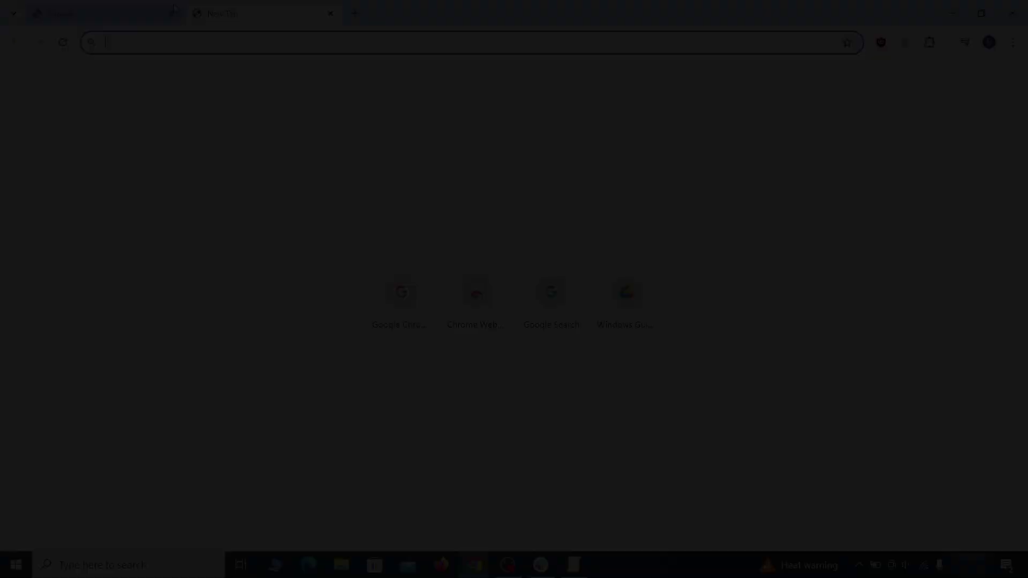
# Switch to Chrome, close the extra tab and open the chrome://policy page
pyautogui.click(172, 13)
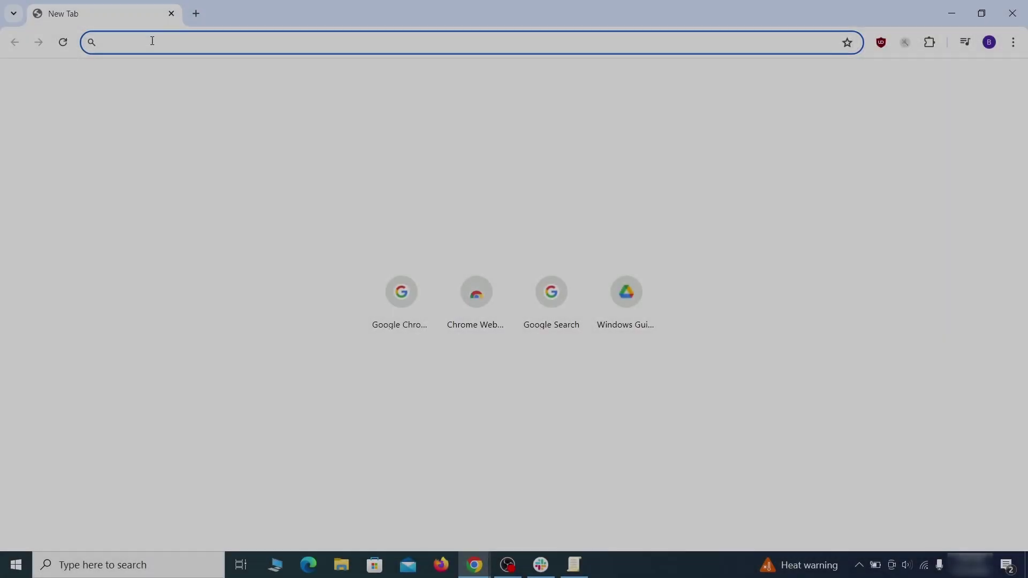
pyautogui.write('ch')
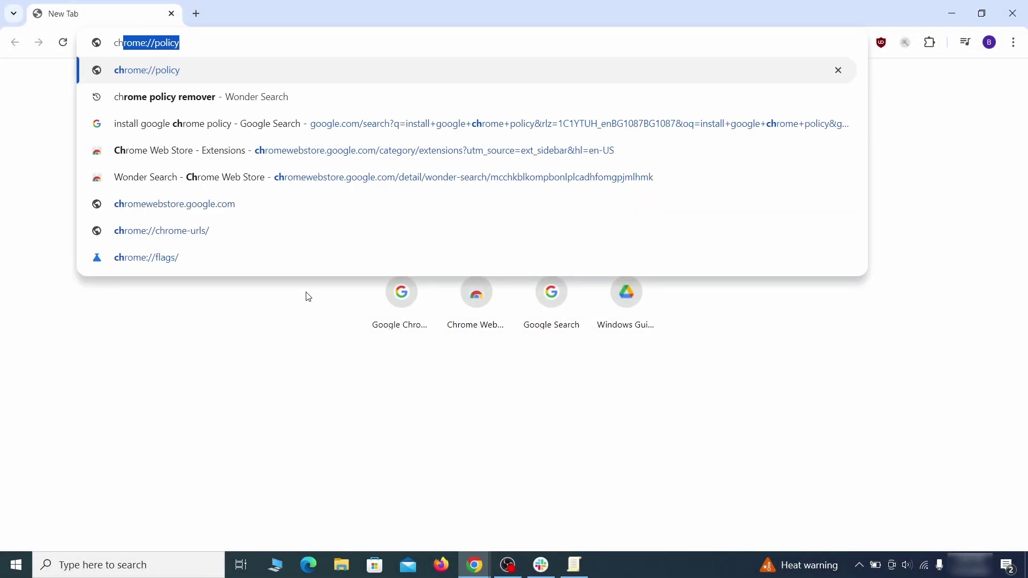
pyautogui.press('Return')
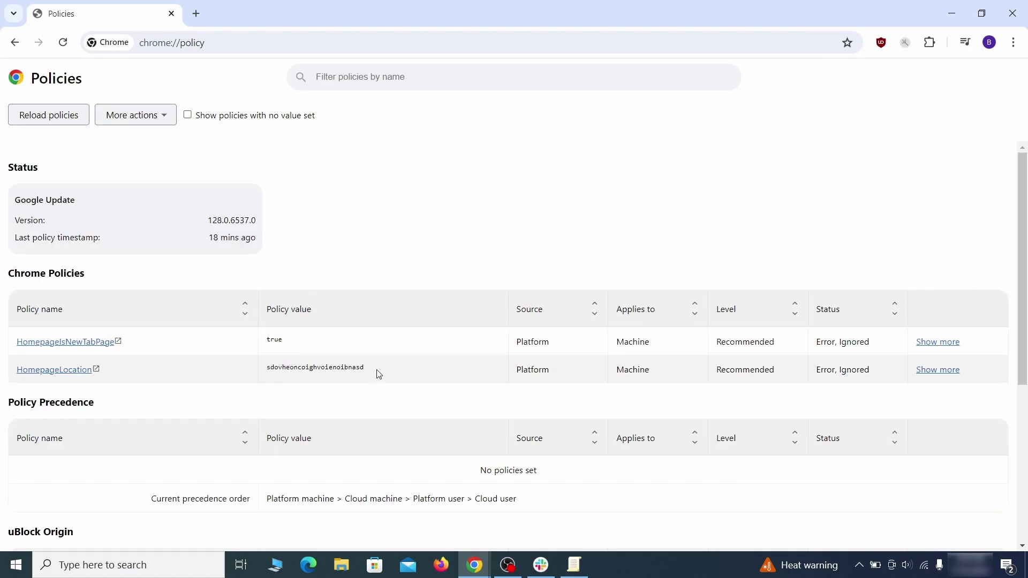
# Copy the HomepageLocation policy value sdovheoncoighvoienoibnasd into the New Text Document in Notepad and minimize the document
pyautogui.rightClick(276, 370)
pyautogui.click(309, 381)
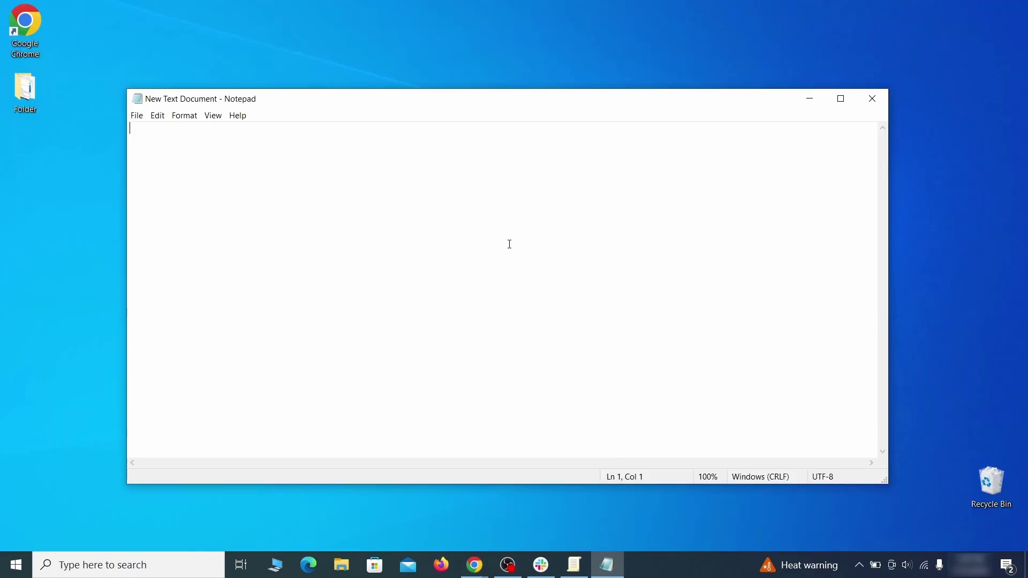
pyautogui.rightClick(497, 235)
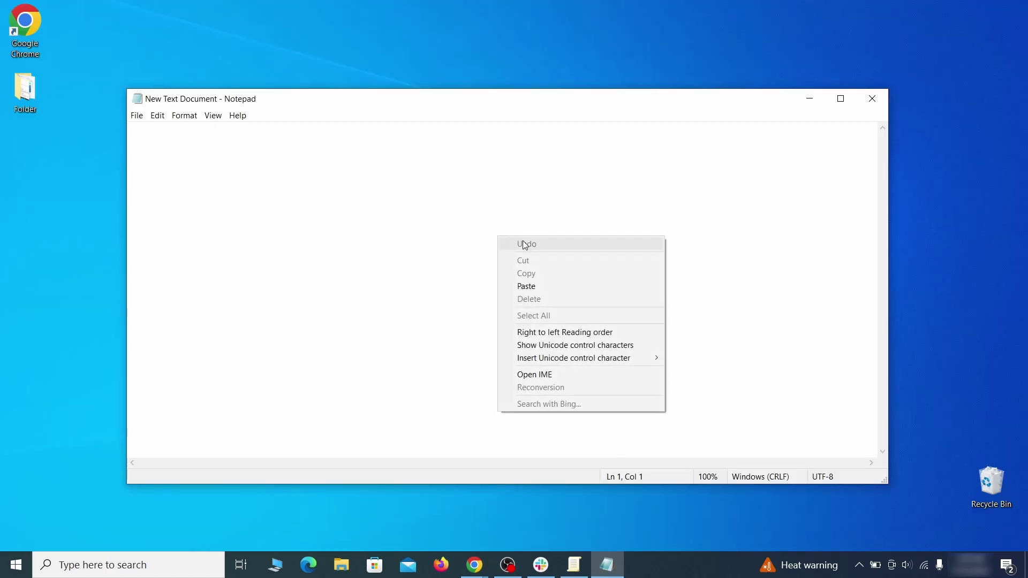
pyautogui.click(538, 285)
pyautogui.click(808, 99)
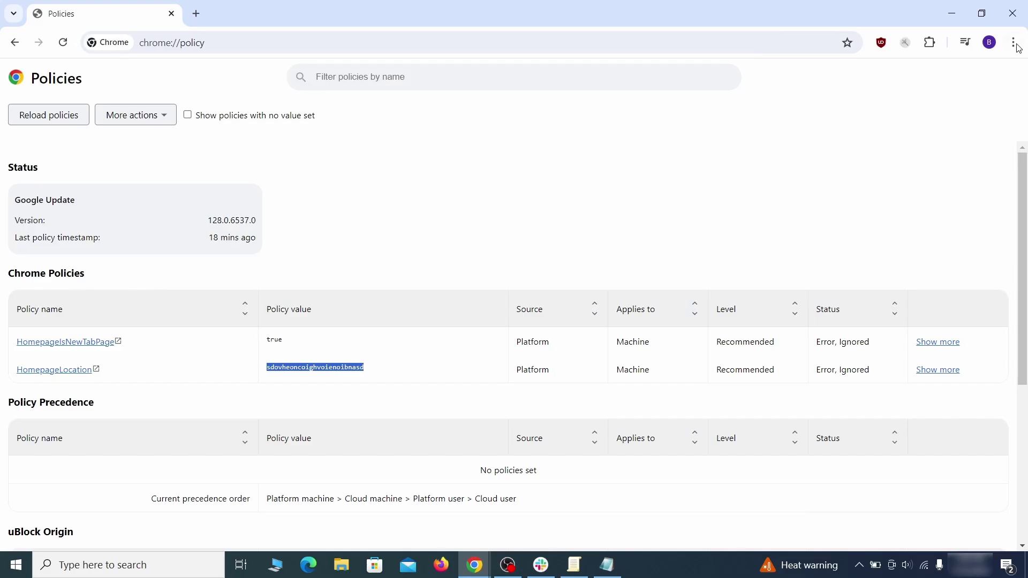
# Open Chrome's extension management page
pyautogui.click(1013, 42)
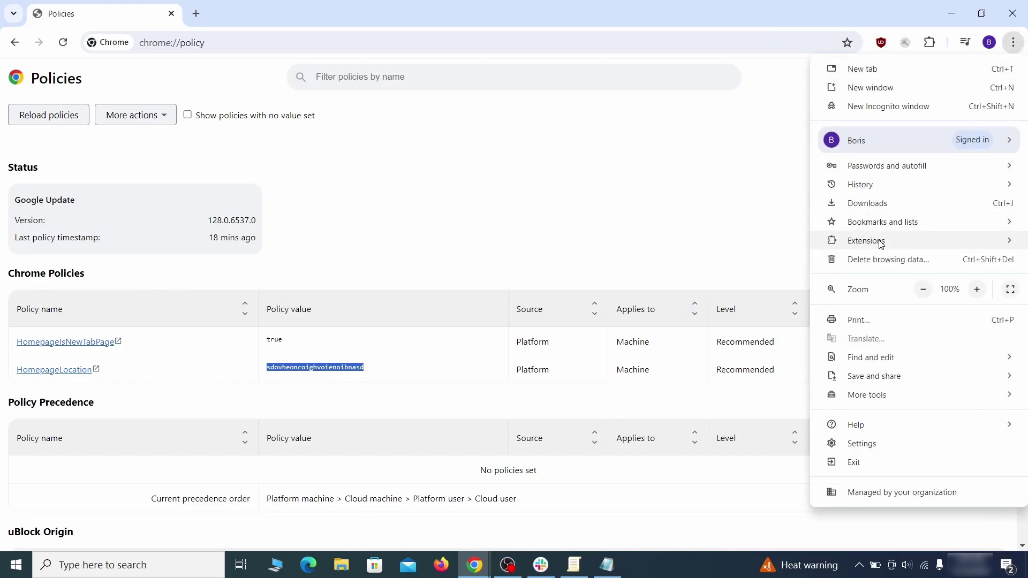
pyautogui.moveTo(882, 243)
pyautogui.click(764, 245)
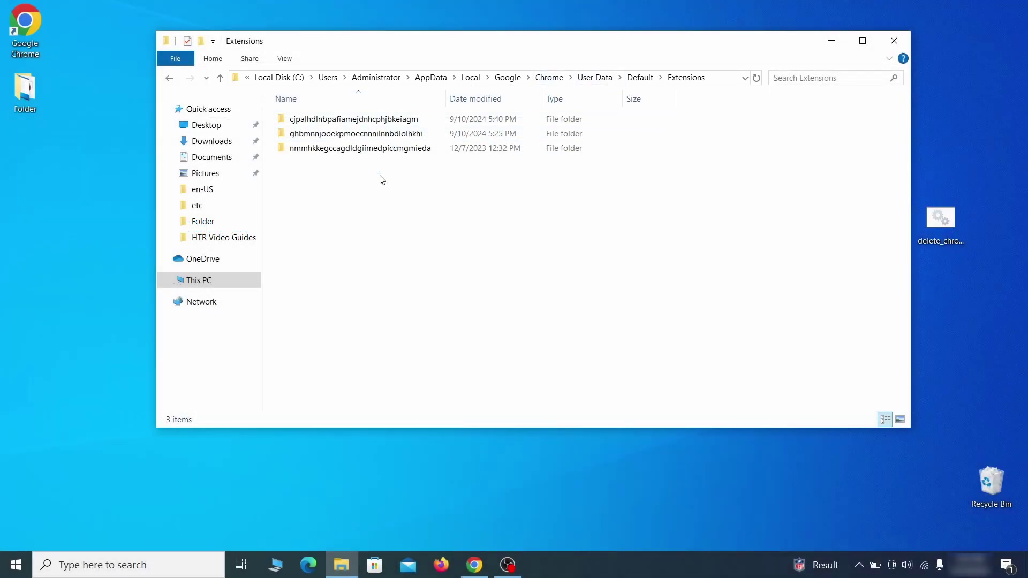
# Delete all three extension folders from Chrome's User Data\Default\Extensions folder and close the window
pyautogui.moveTo(379, 175); pyautogui.dragTo(432, 126)
pyautogui.rightClick(431, 126)
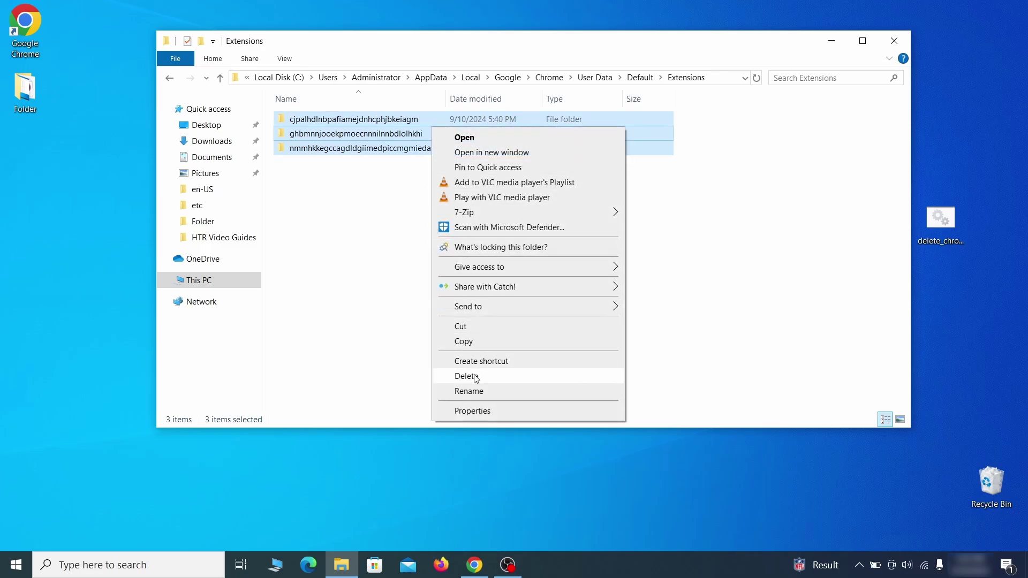
pyautogui.click(476, 377)
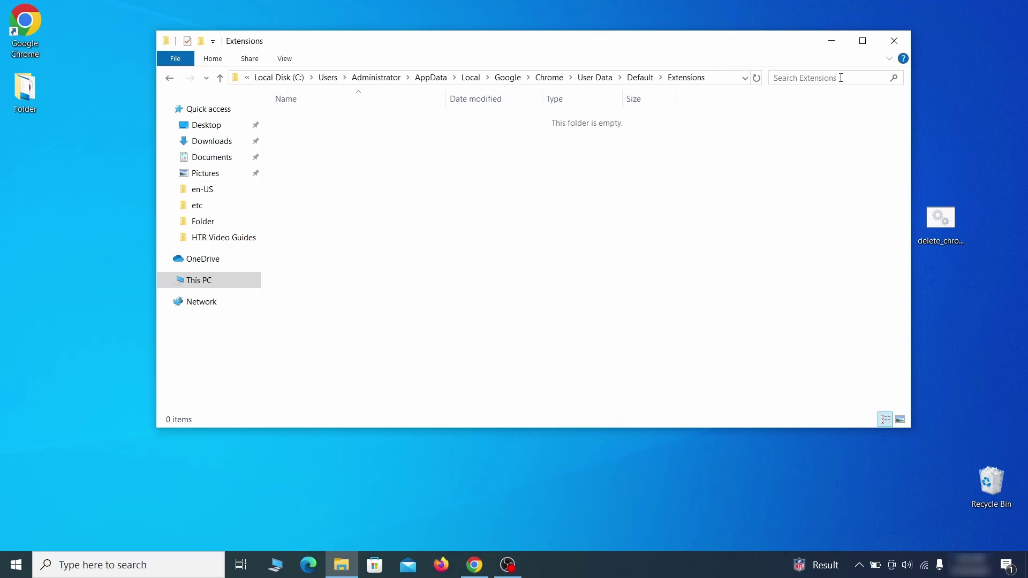
pyautogui.click(892, 41)
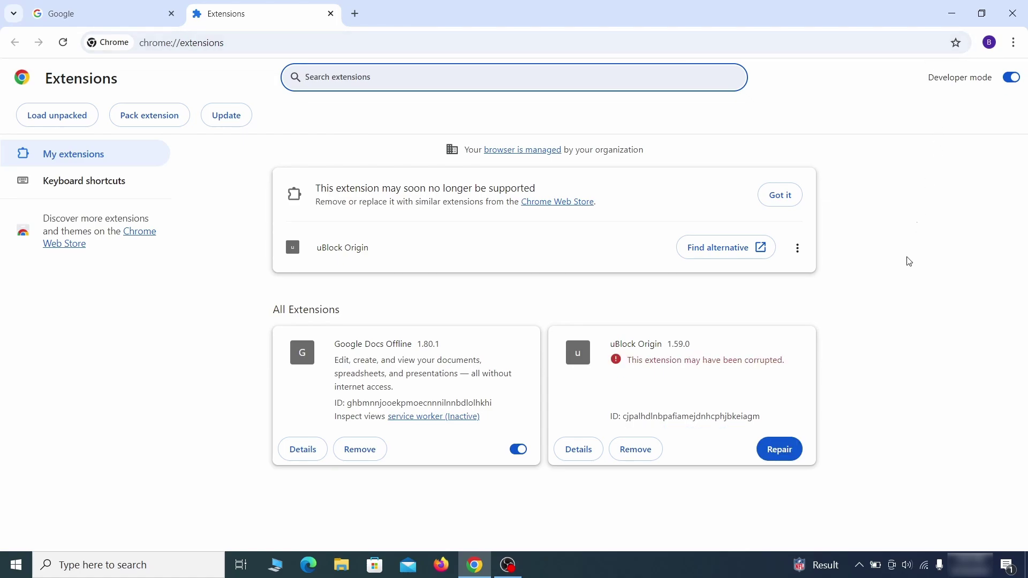
# Repair the corrupted uBlock Origin extension on Chrome's Extensions page
pyautogui.click(786, 459)
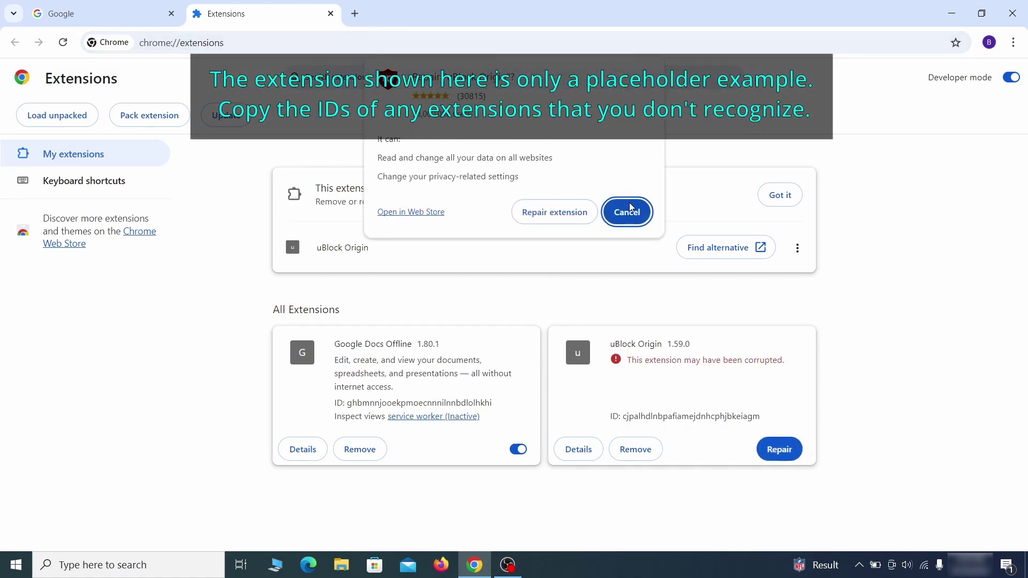
pyautogui.click(555, 212)
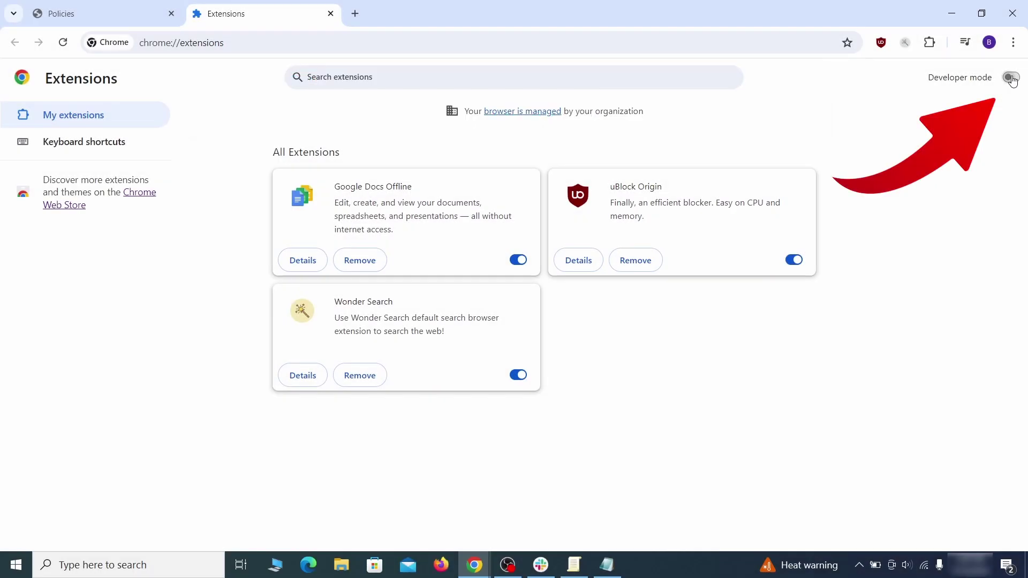
# Turn on Developer mode and copy the Wonder Search extension ID into the Notepad document below the policy value
pyautogui.click(1011, 78)
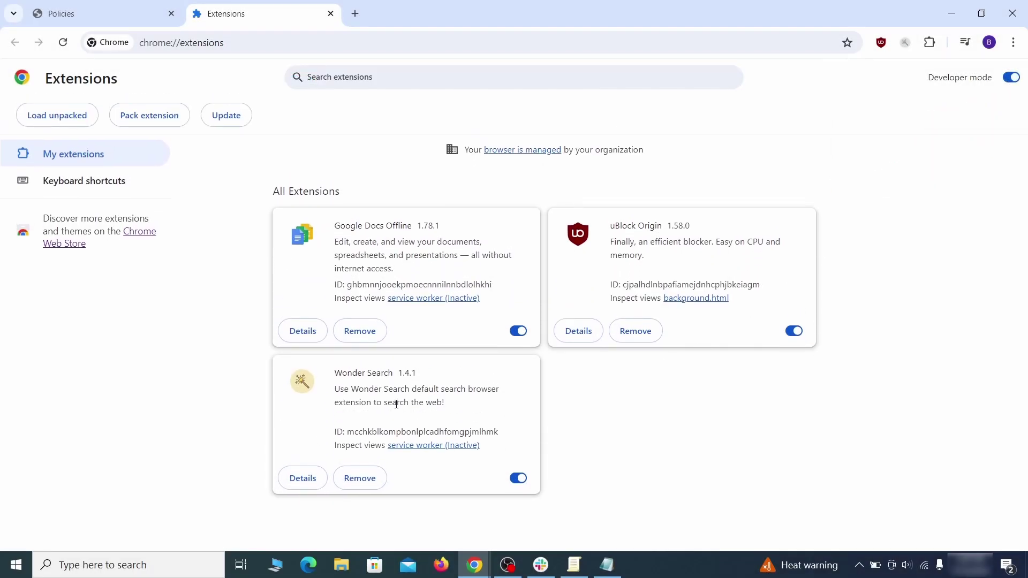
pyautogui.moveTo(362, 434); pyautogui.dragTo(487, 430)
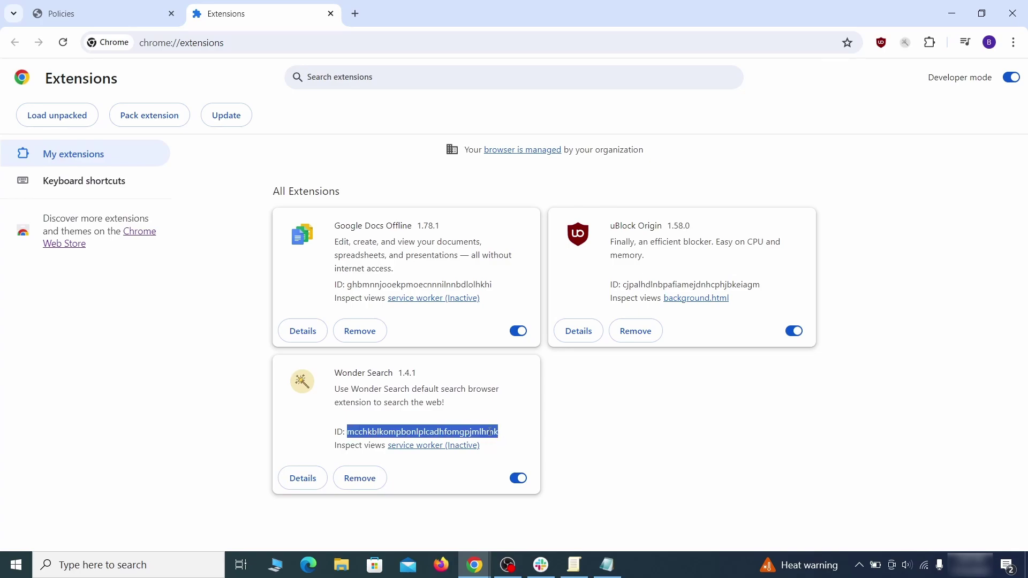
pyautogui.rightClick(491, 431)
pyautogui.click(506, 315)
pyautogui.click(954, 15)
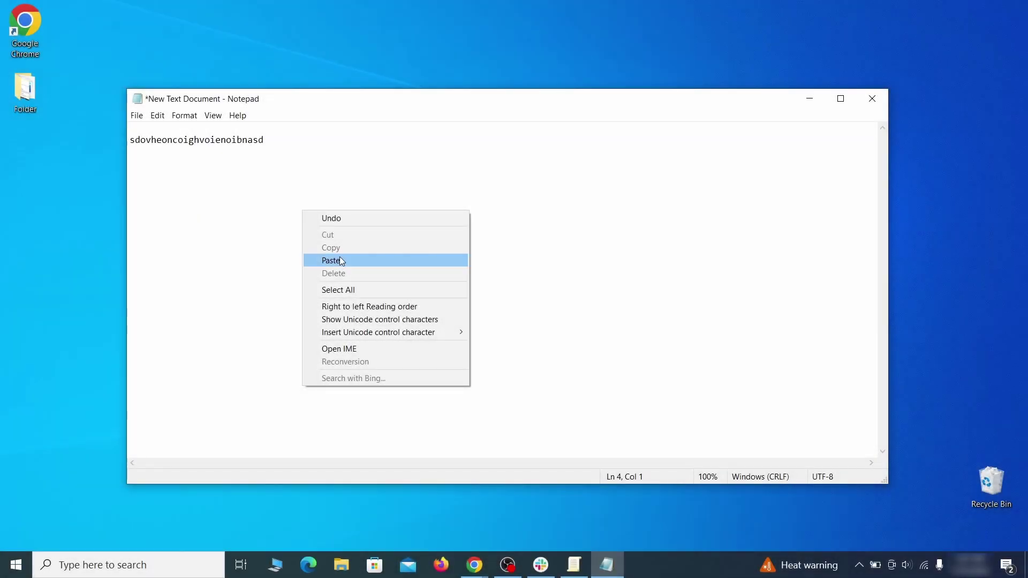
pyautogui.click(331, 260)
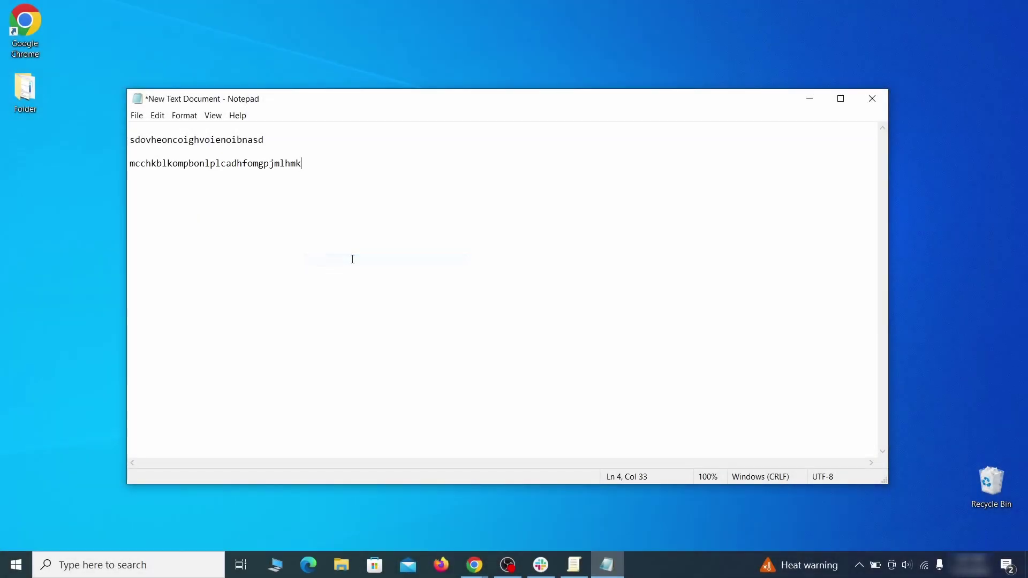
pyautogui.click(809, 99)
# Search Windows for regedit and run the Registry Editor as administrator
pyautogui.press('super')
pyautogui.write('regedit')
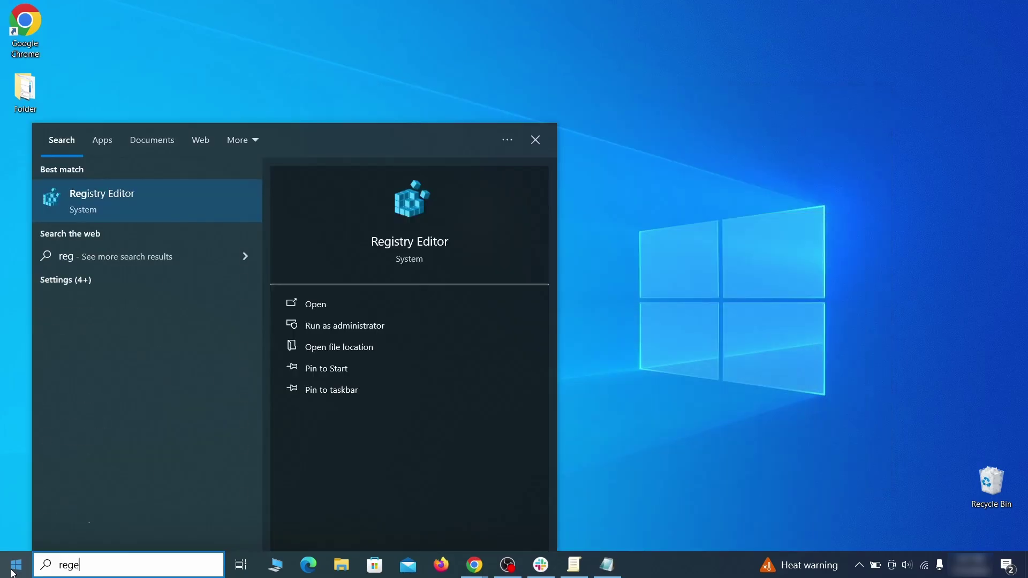
pyautogui.rightClick(206, 203)
pyautogui.click(236, 220)
# Search the registry for the policy value sdovheoncoighvoienoibnasd copied from the Notepad document
pyautogui.hotkey('ctrl', 'f')
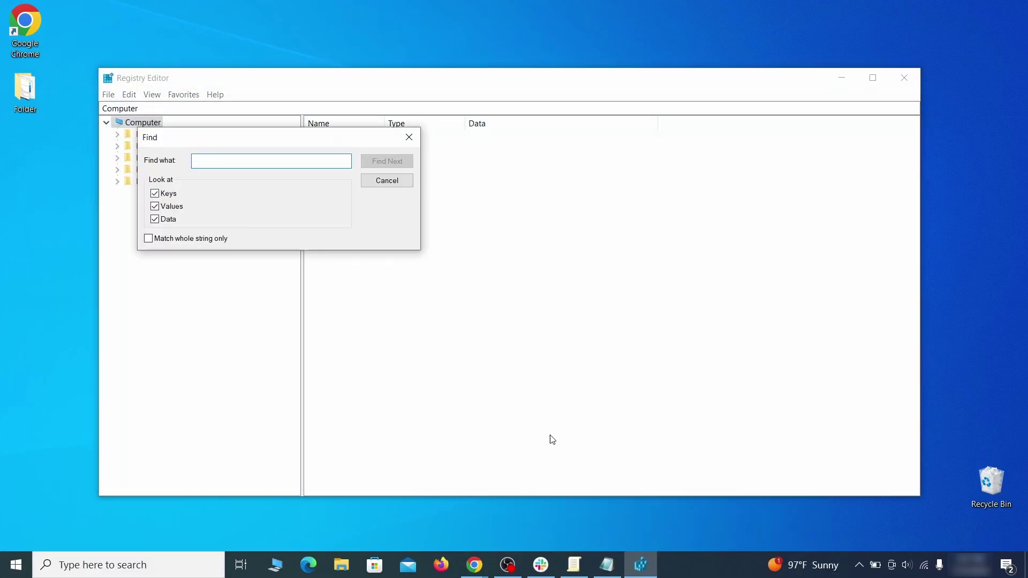
pyautogui.click(608, 568)
pyautogui.rightClick(229, 142)
pyautogui.click(240, 180)
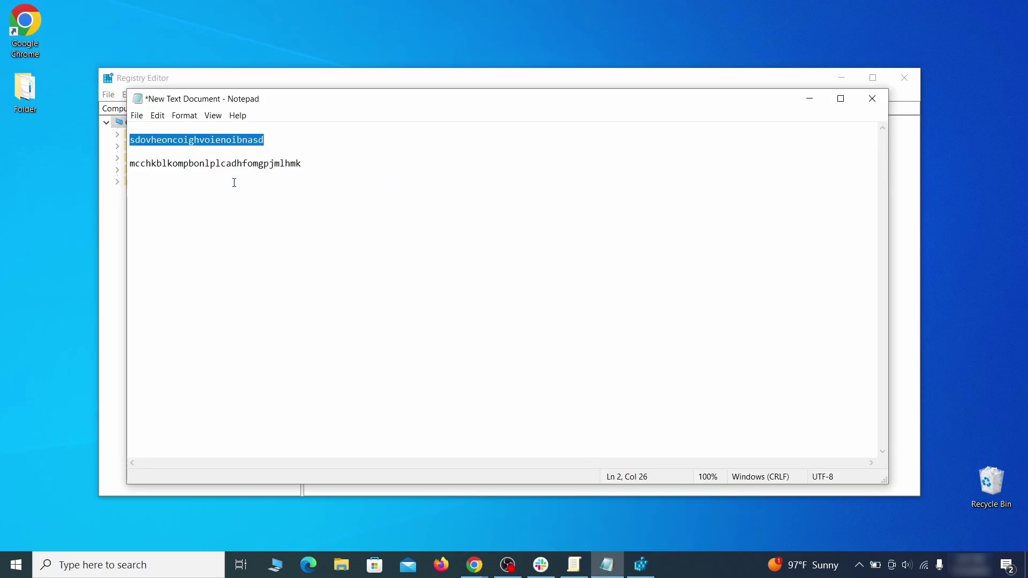
pyautogui.click(104, 197)
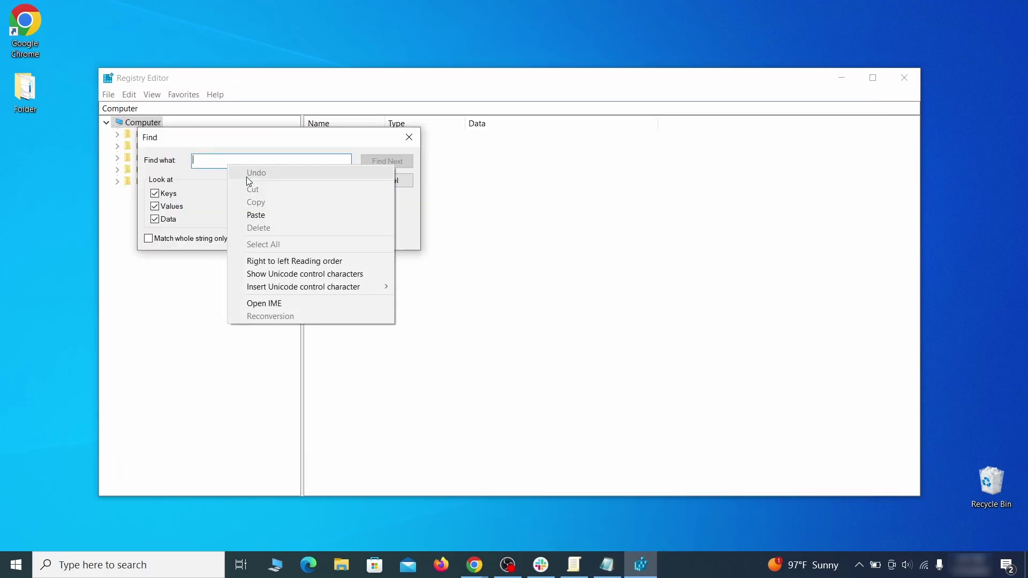
pyautogui.click(262, 216)
pyautogui.click(398, 163)
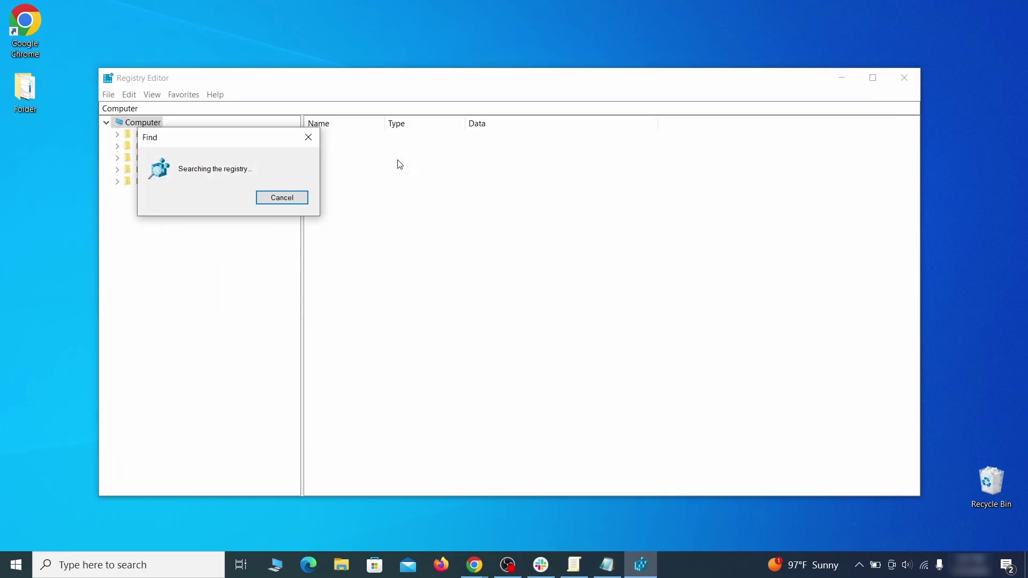
# Delete the Recommended key under Policies\Google\Chrome in the HKEY_CURRENT_USER Group Policy Objects branch
pyautogui.rightClick(255, 322)
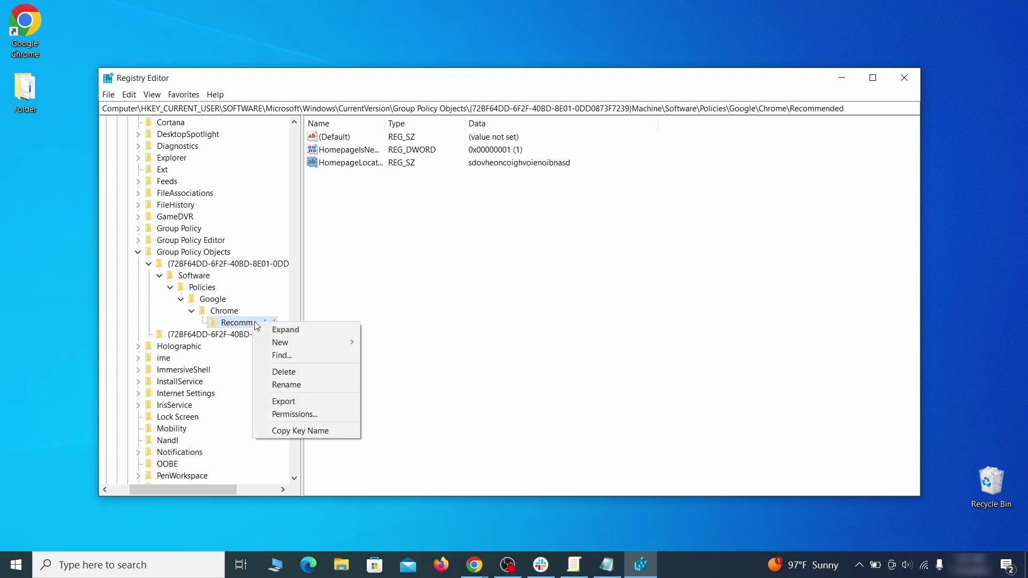
pyautogui.click(306, 373)
pyautogui.click(585, 280)
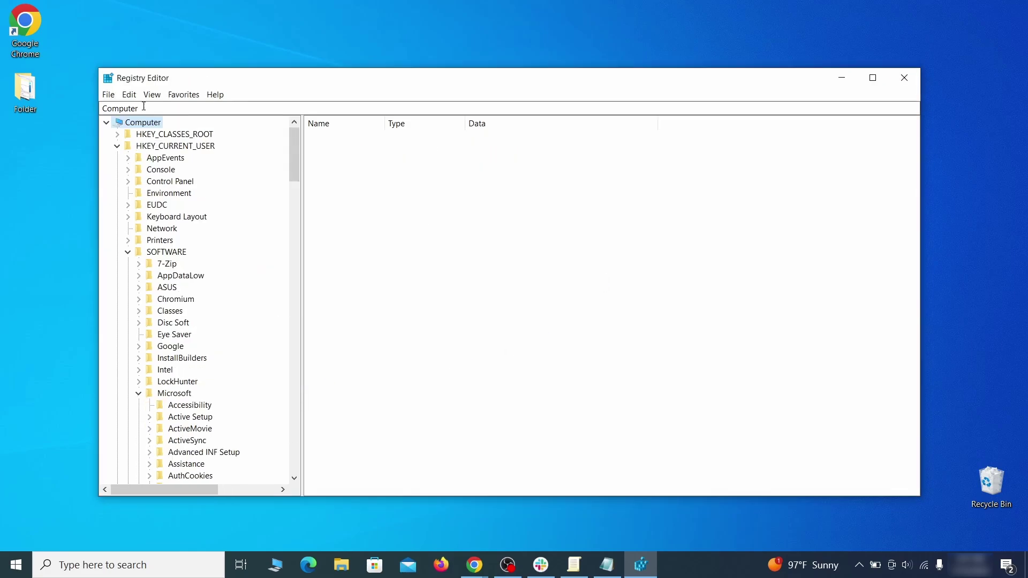
pyautogui.click(129, 94)
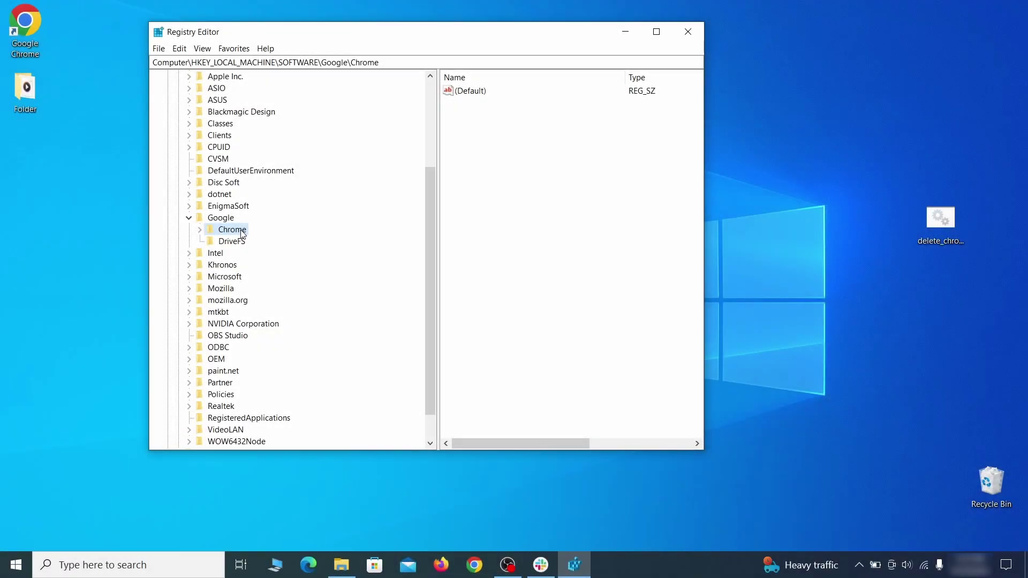
# Try to delete the Chrome key under HKEY_LOCAL_MACHINE\SOFTWARE\Google
pyautogui.rightClick(241, 231)
pyautogui.click(284, 280)
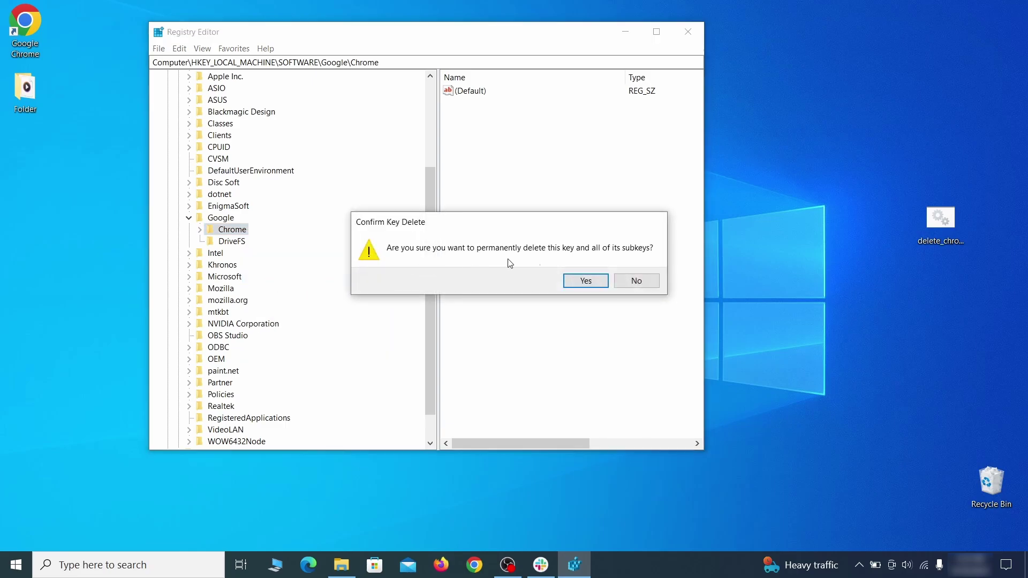
pyautogui.click(585, 281)
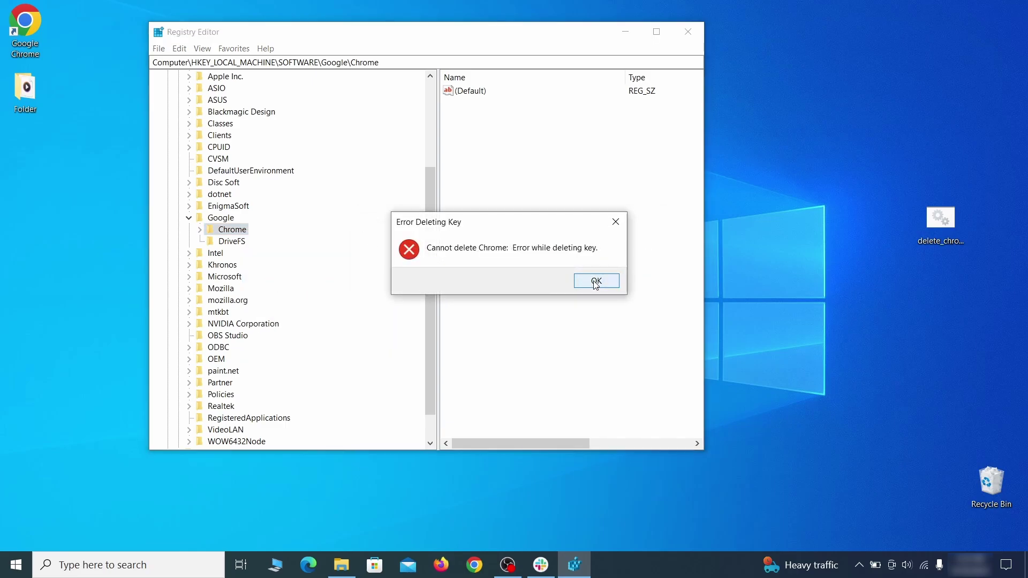
pyautogui.click(598, 280)
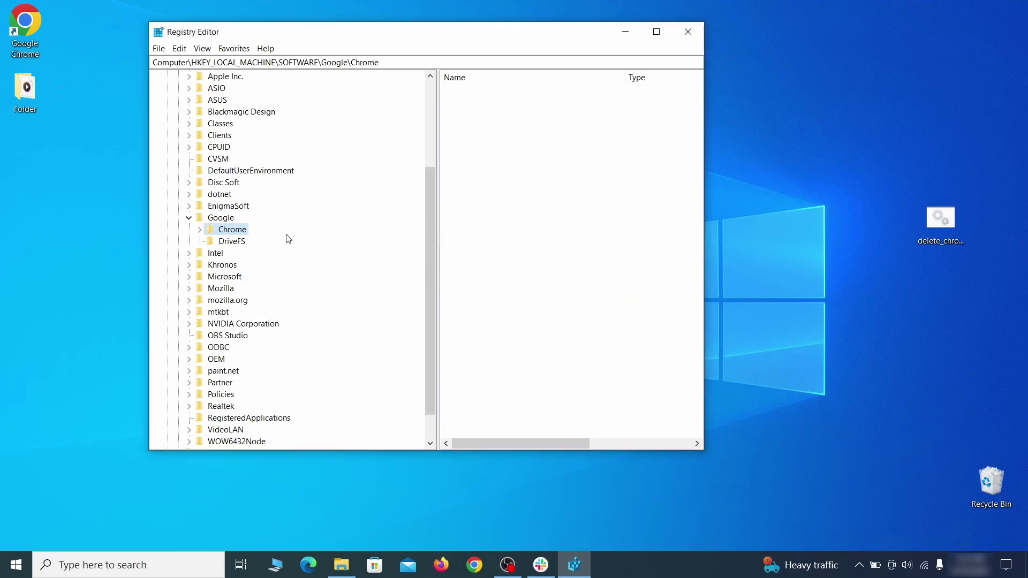
# Change the owner of the Chrome key under HKEY_LOCAL_MACHINE\SOFTWARE\Google to Everyone in its advanced security settings
pyautogui.rightClick(242, 234)
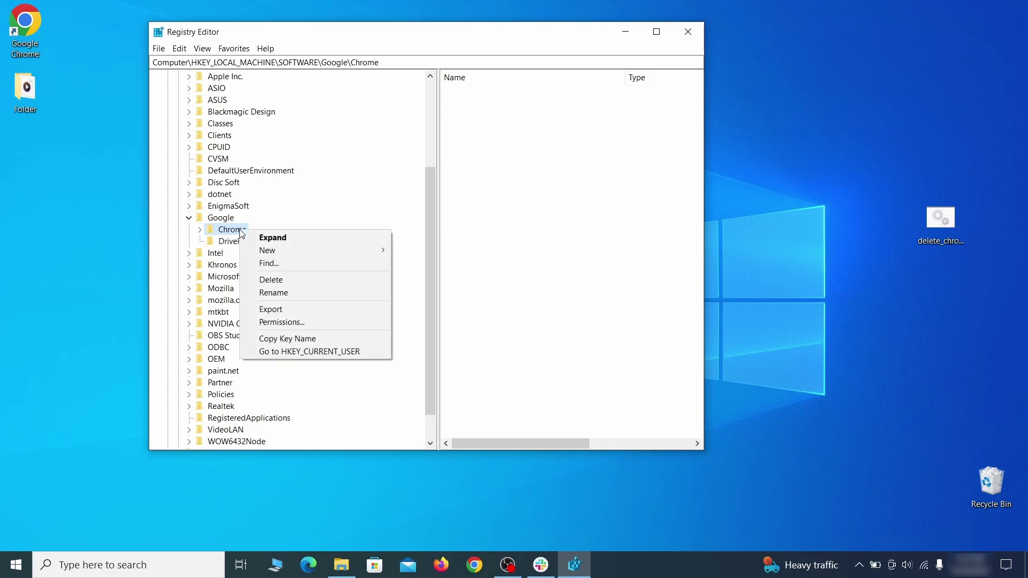
pyautogui.click(304, 322)
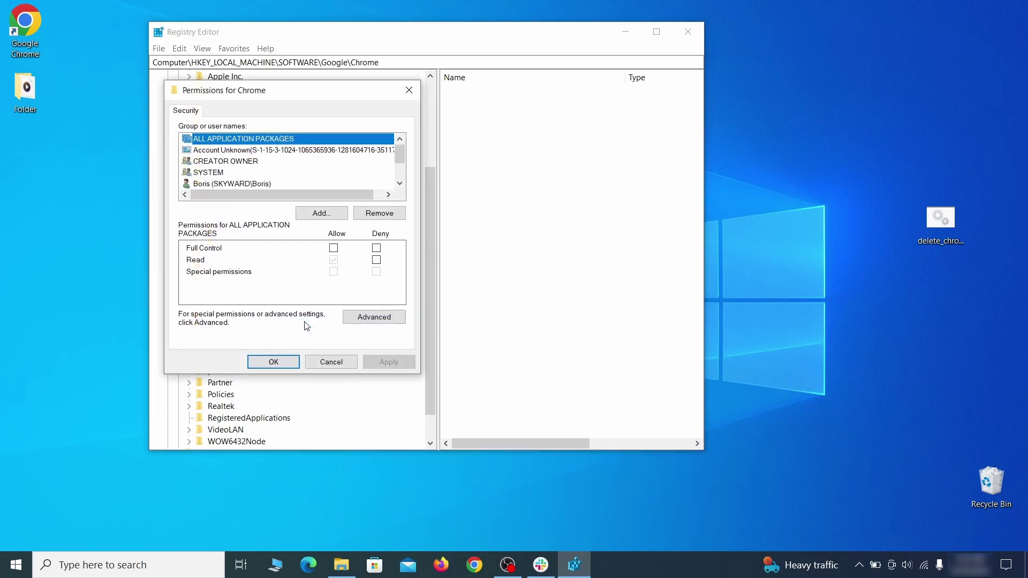
pyautogui.click(374, 316)
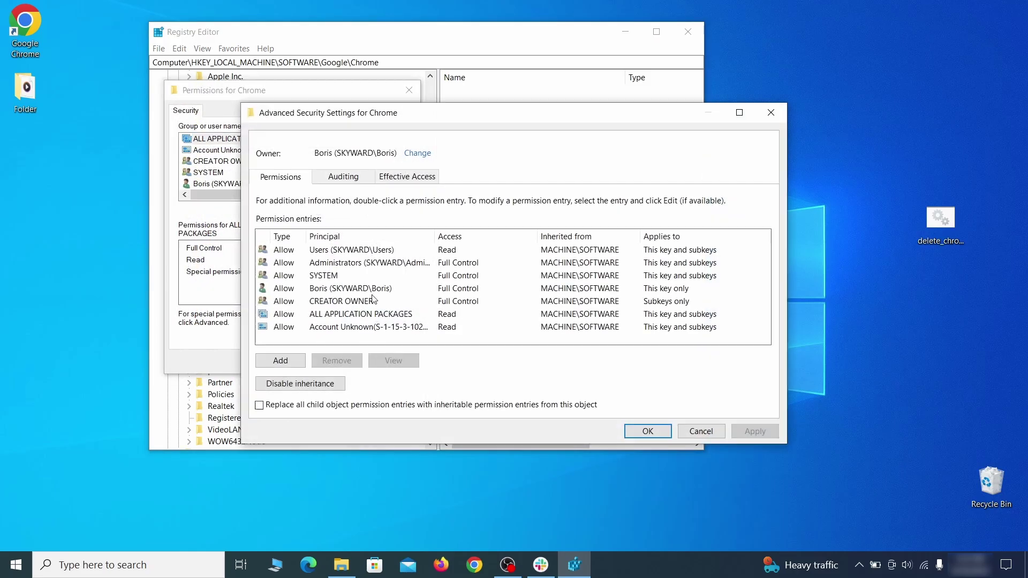
pyautogui.click(417, 153)
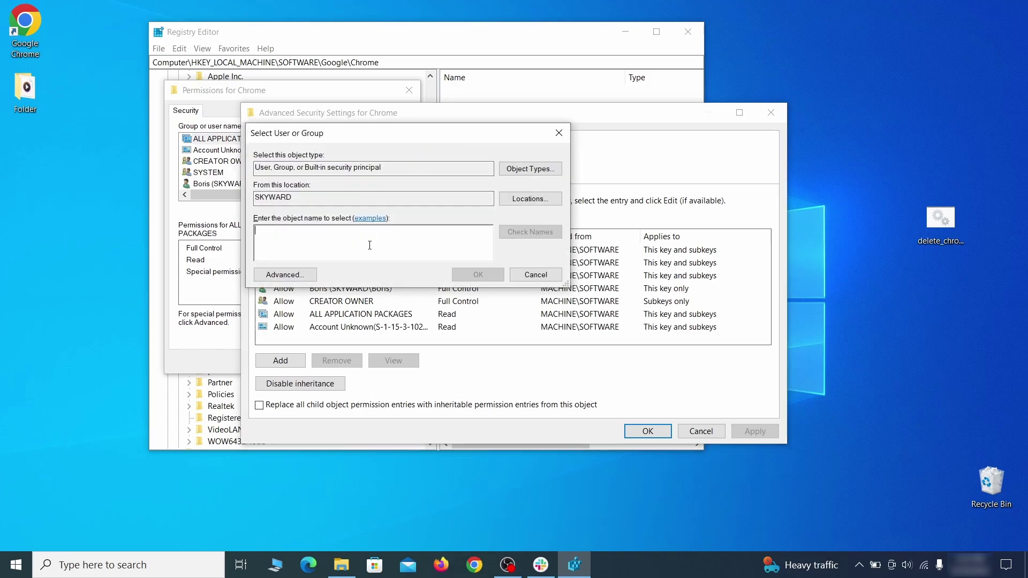
pyautogui.write('every')
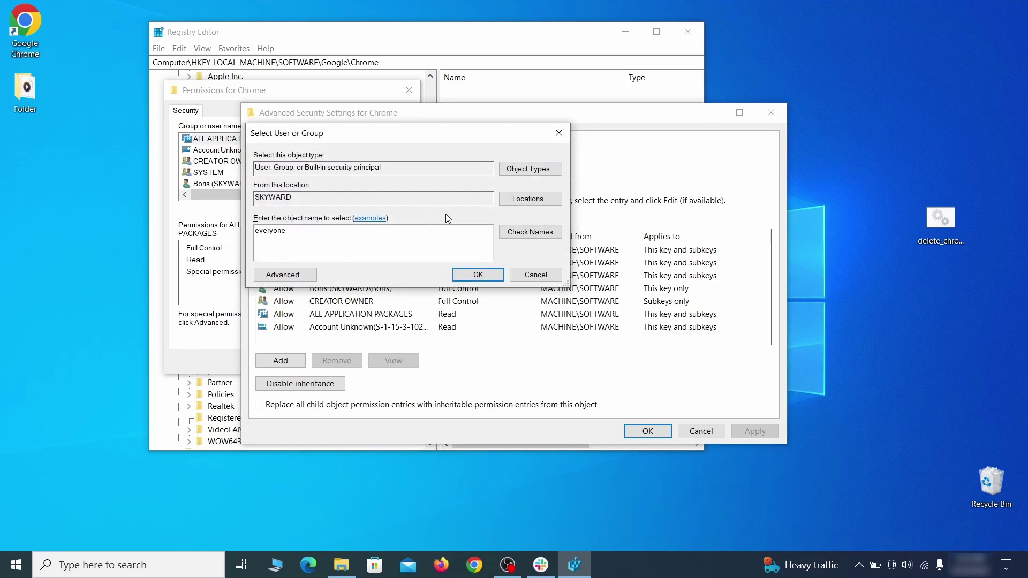
pyautogui.click(478, 274)
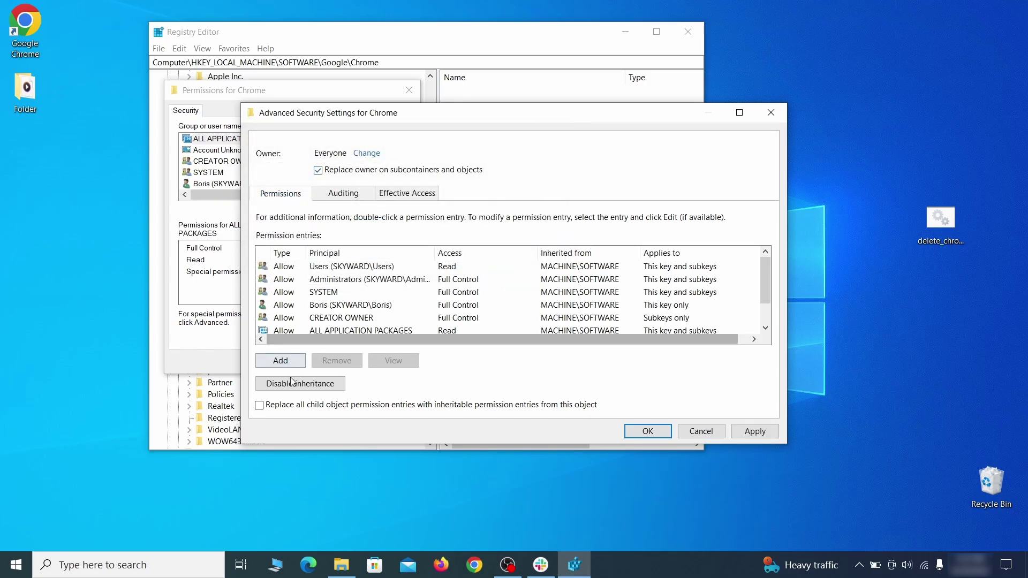
# Apply owner replacement on the Chrome key's subcontainers and objects, and replace all child permission entries with inheritable ones
pyautogui.click(754, 431)
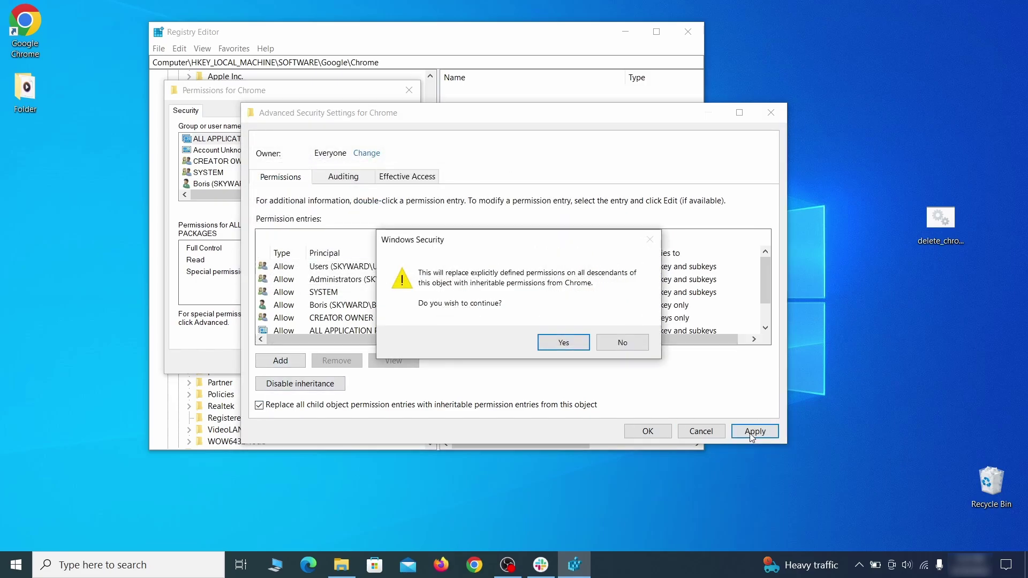
pyautogui.click(564, 344)
pyautogui.click(646, 431)
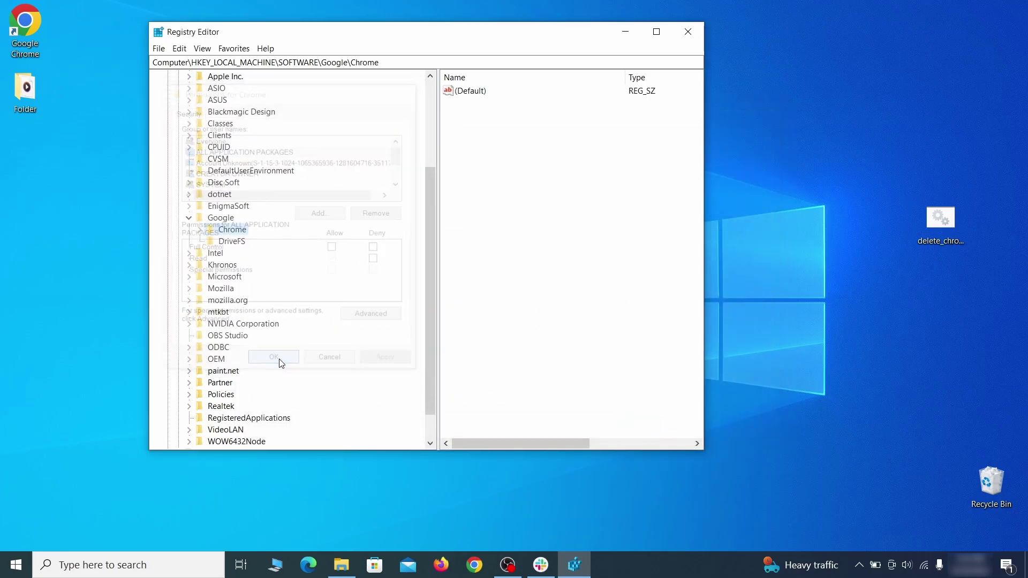
pyautogui.click(279, 359)
# Delete the Chrome key under HKEY_LOCAL_MACHINE\SOFTWARE\Google
pyautogui.rightClick(235, 230)
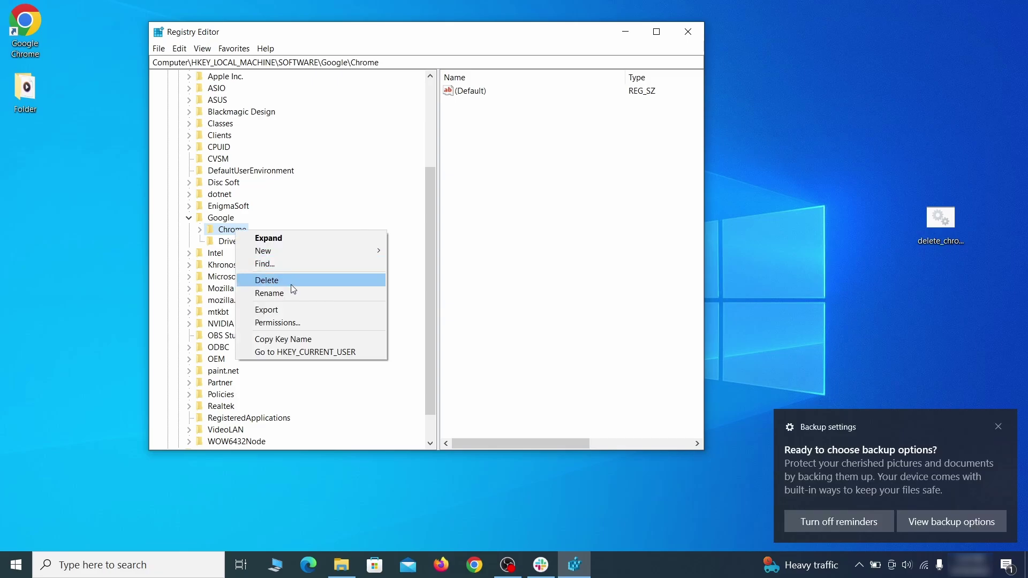
pyautogui.click(292, 285)
pyautogui.click(585, 281)
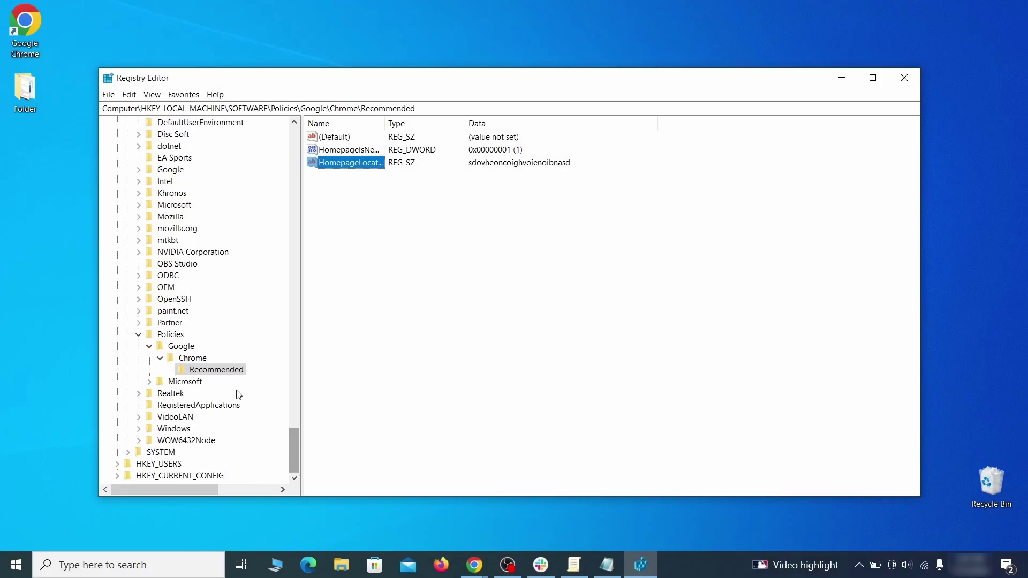
# Delete the Recommended key under HKEY_LOCAL_MACHINE\SOFTWARE\Policies\Google\Chrome
pyautogui.rightClick(231, 374)
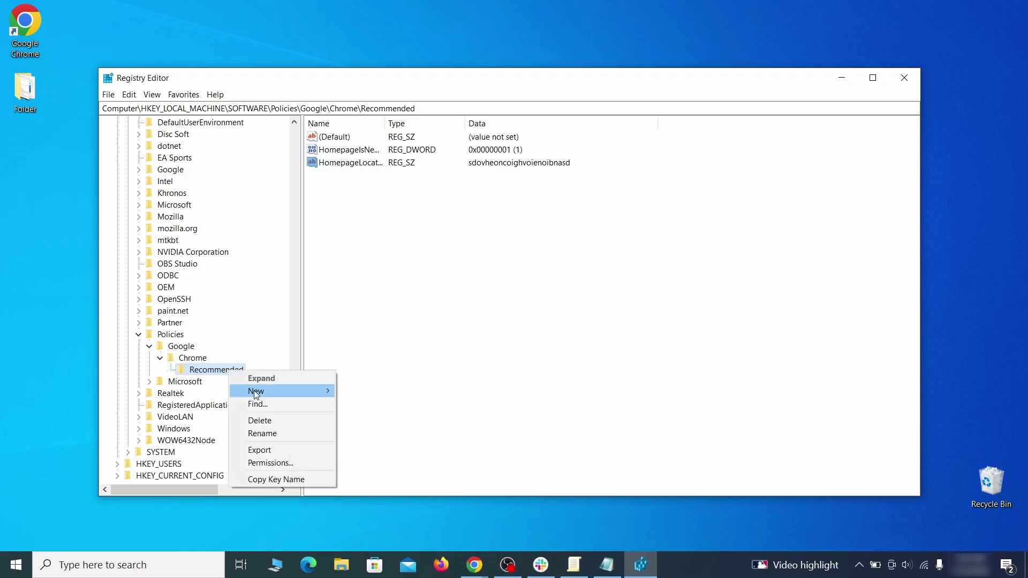
pyautogui.click(284, 422)
pyautogui.click(586, 280)
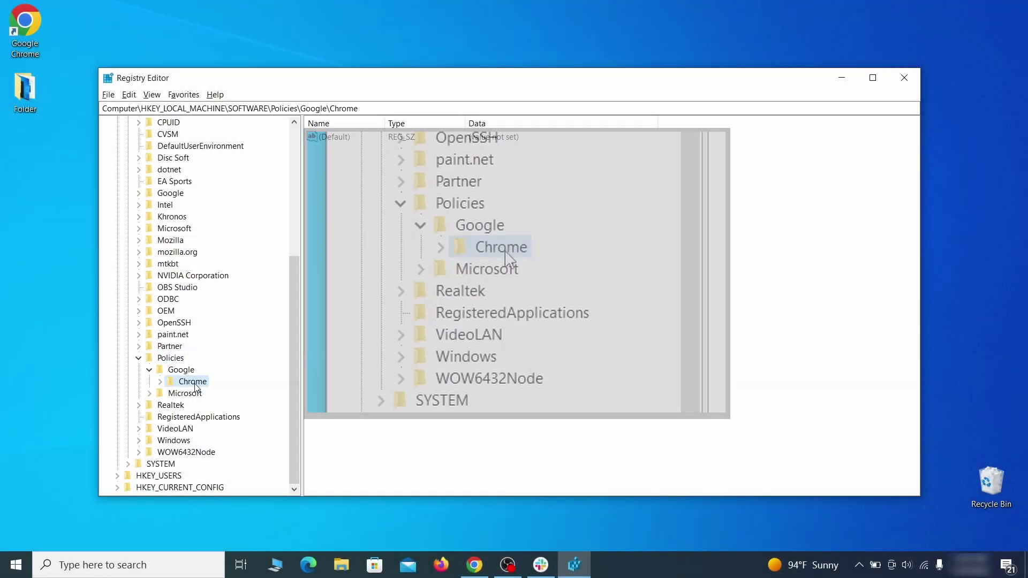
# Delete the Chrome key under HKEY_LOCAL_MACHINE\SOFTWARE\Policies\Google along with all its subkeys
pyautogui.rightClick(190, 383)
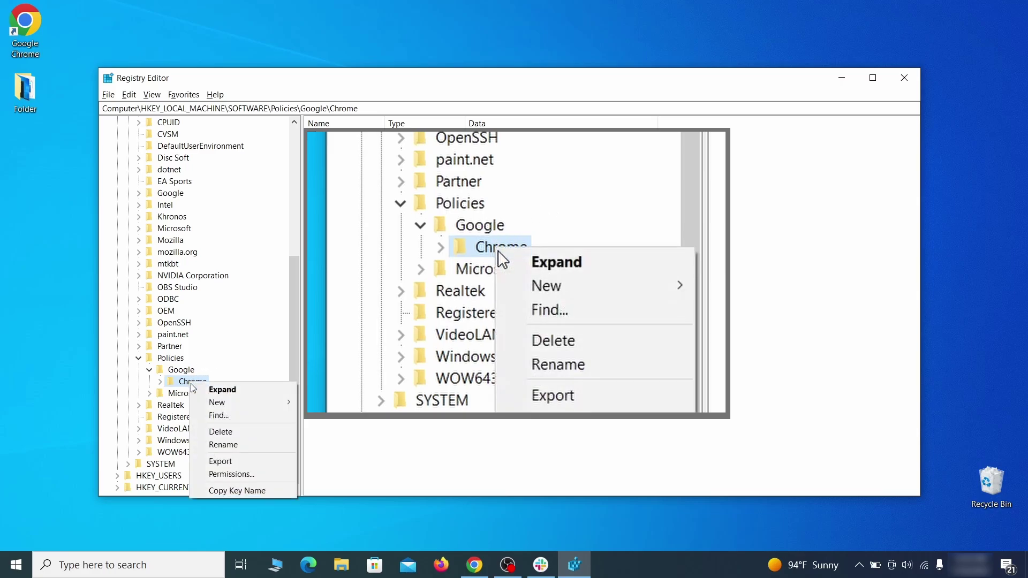
pyautogui.click(236, 431)
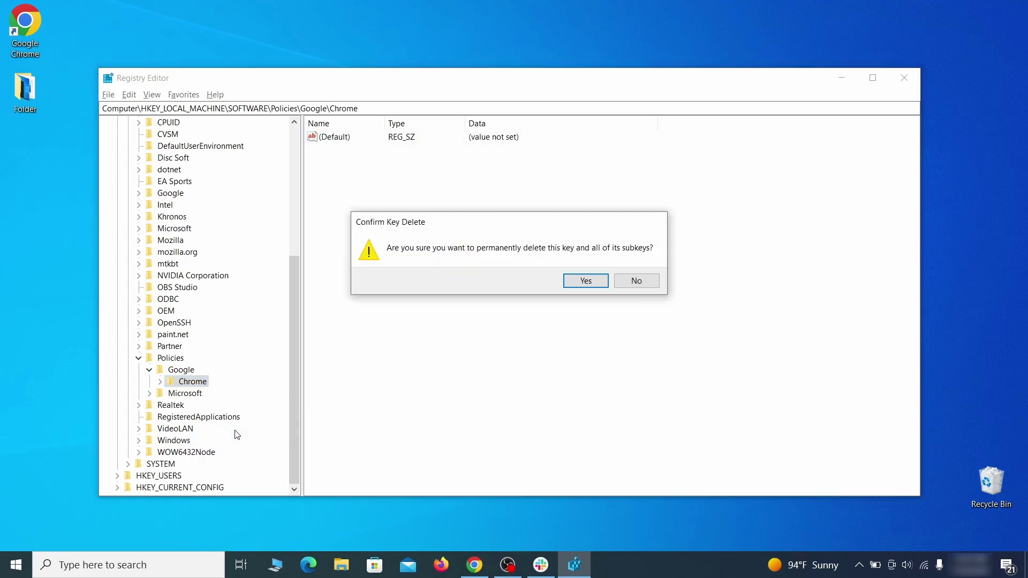
pyautogui.click(599, 281)
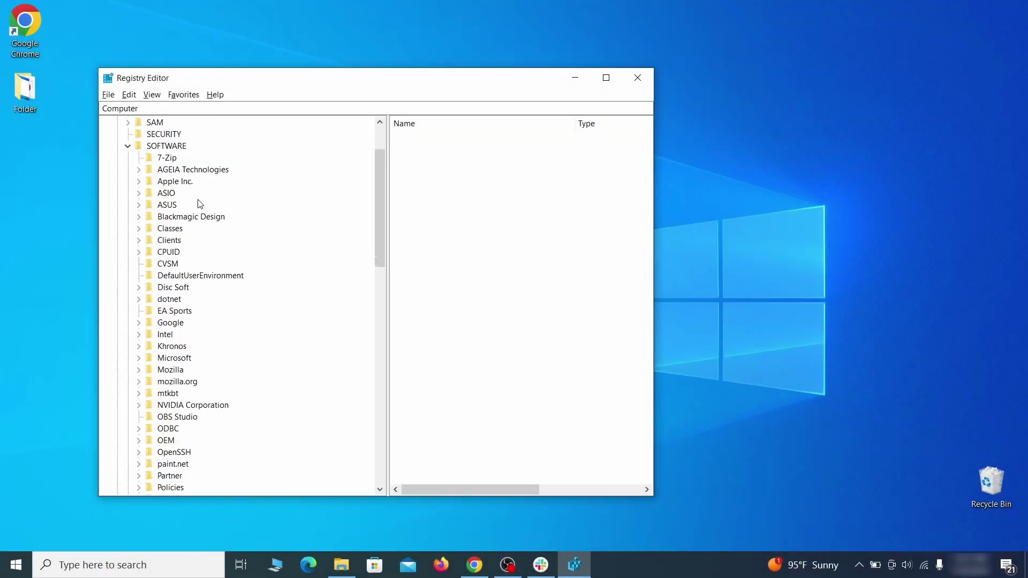
pyautogui.moveTo(384, 202); pyautogui.dragTo(371, 379)
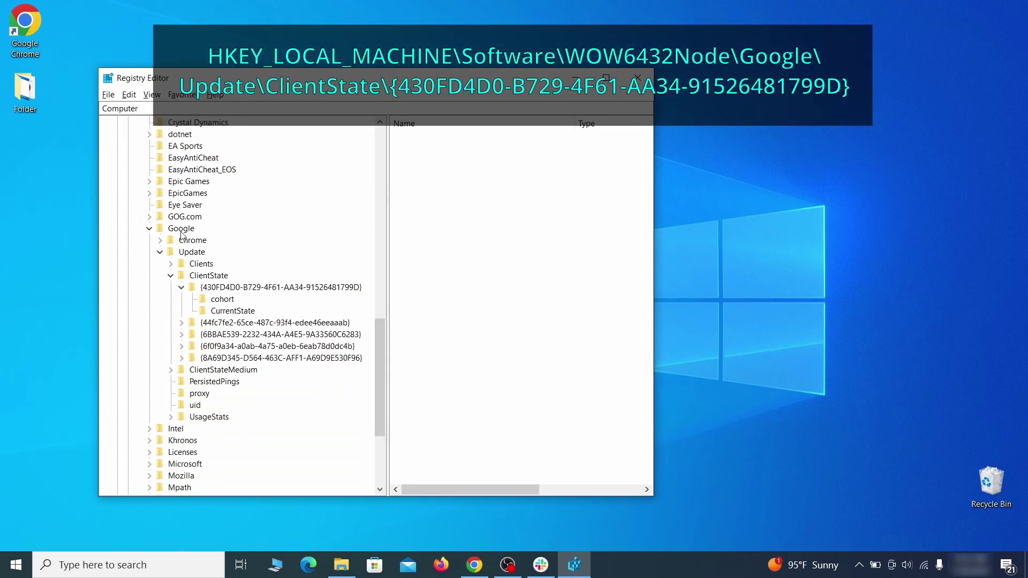
pyautogui.click(227, 288)
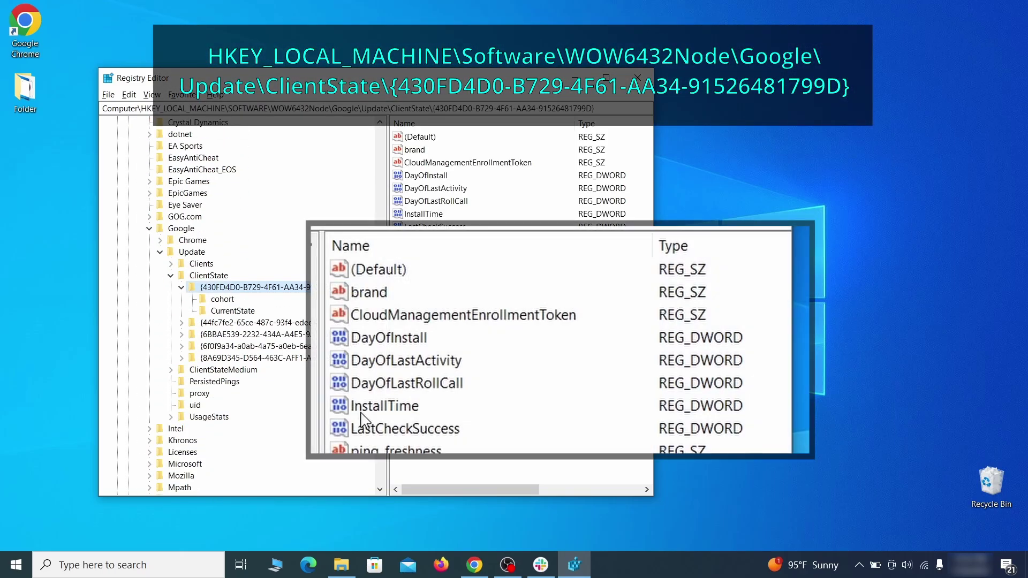
pyautogui.click(522, 168)
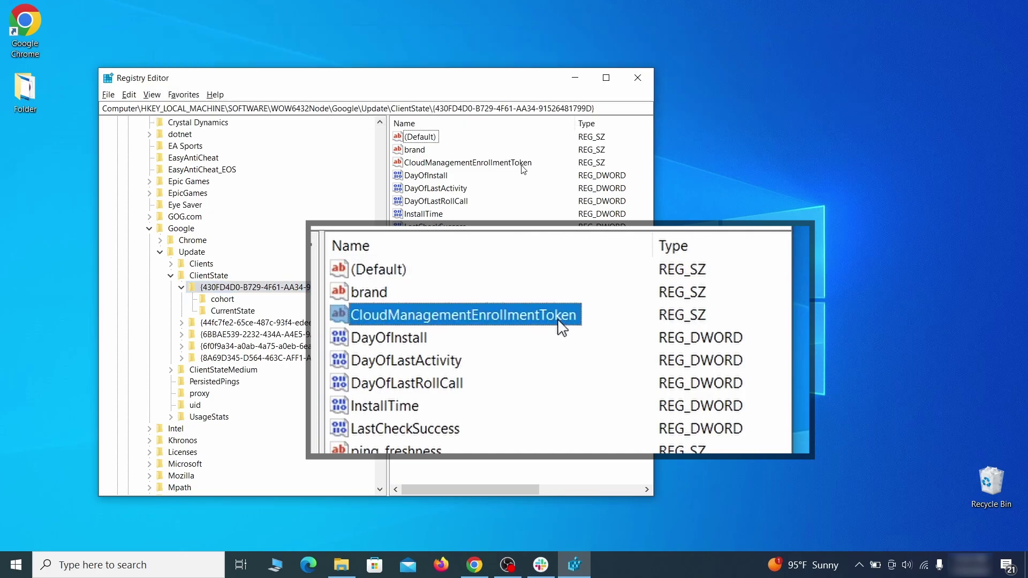
pyautogui.rightClick(523, 169)
pyautogui.click(549, 203)
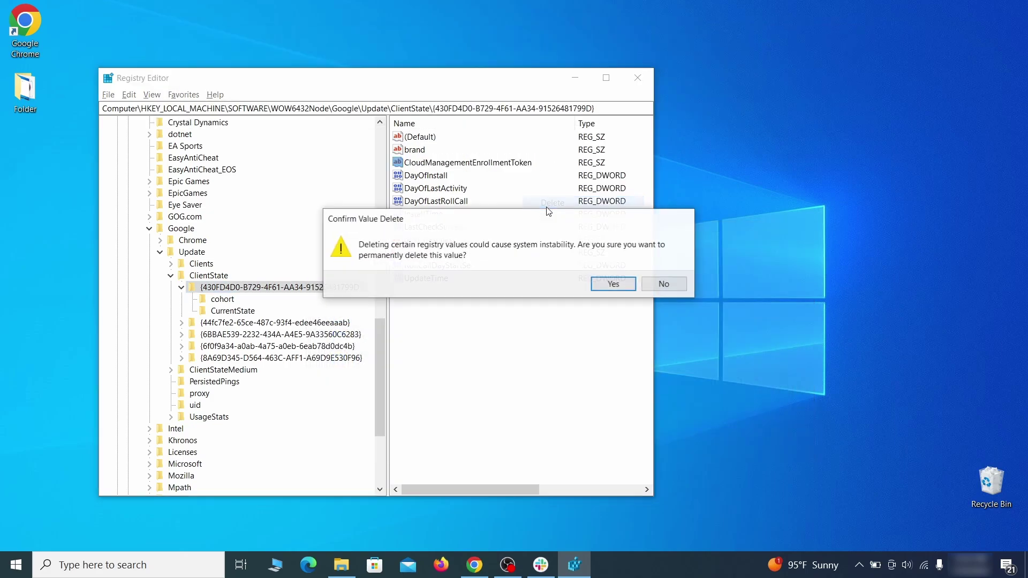
pyautogui.click(611, 286)
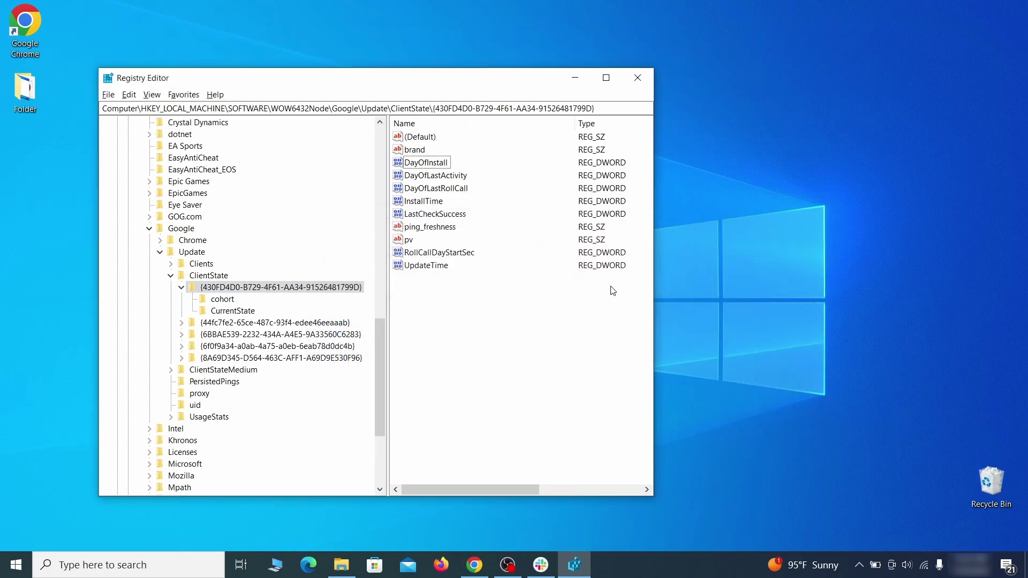
pyautogui.click(643, 79)
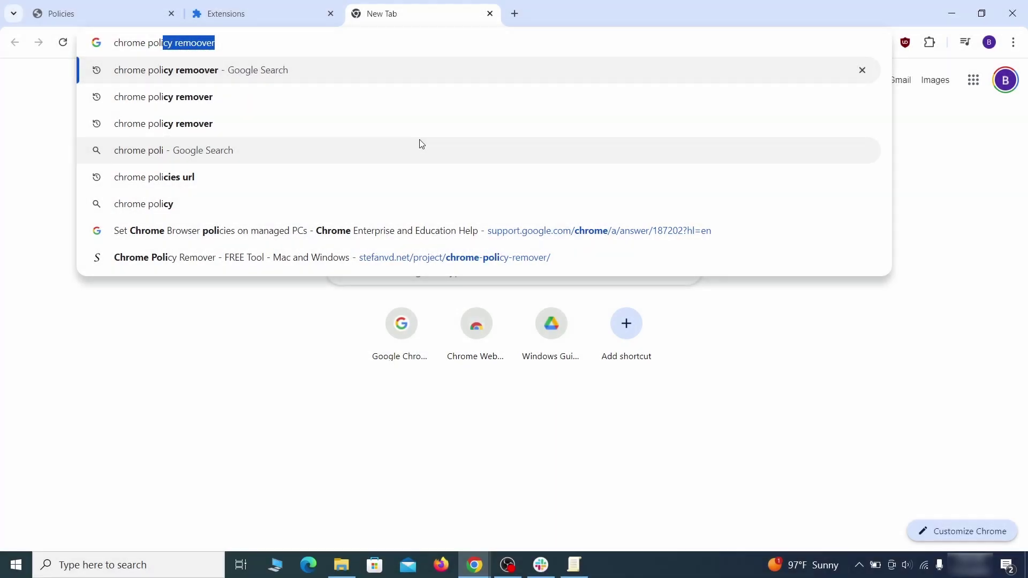
# Search Google in Chrome for "chrome policy remover" and open the stefanvd.net Chrome Policy Remover page
pyautogui.write('cy remover')
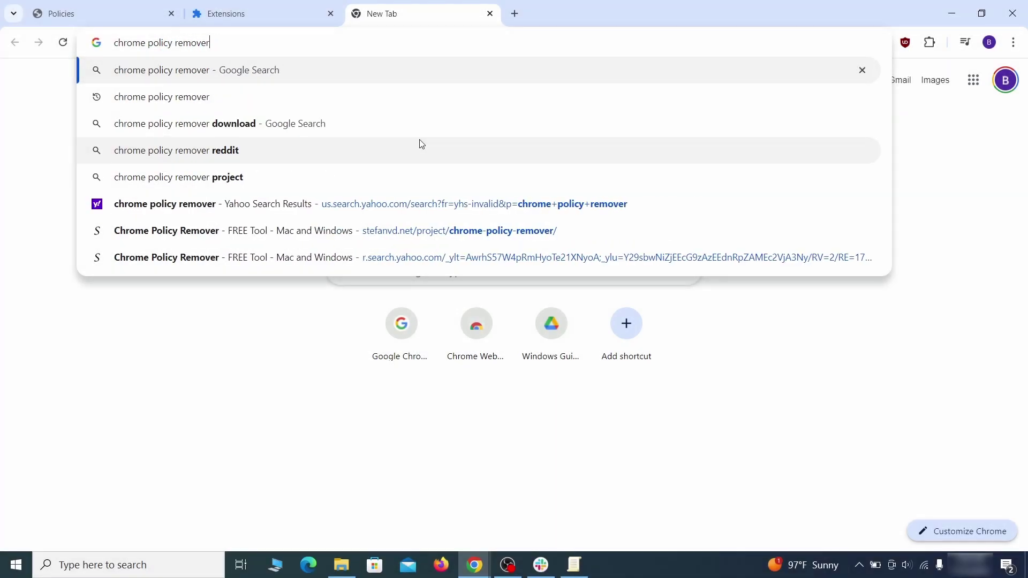
pyautogui.press('Return')
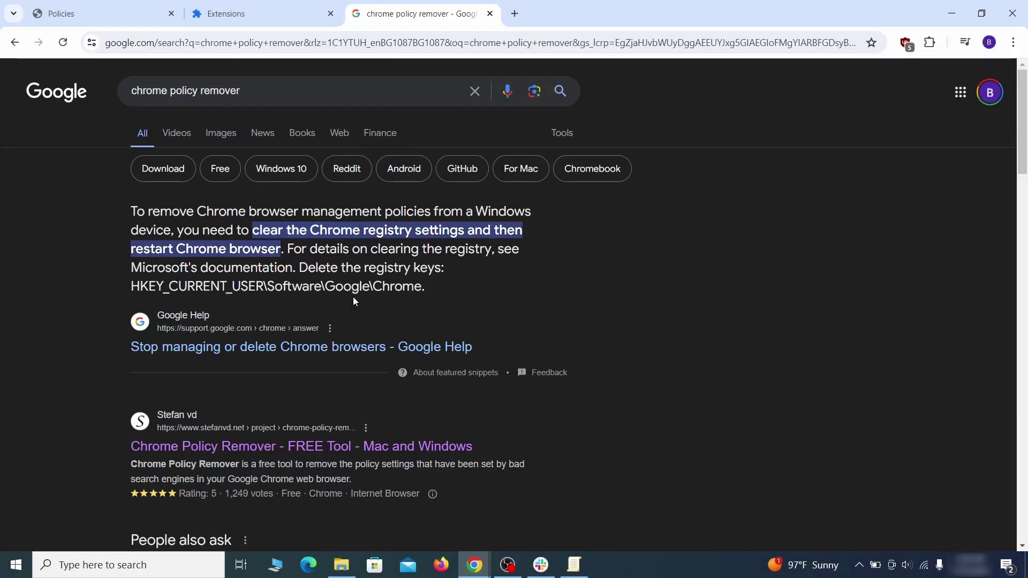
pyautogui.click(306, 446)
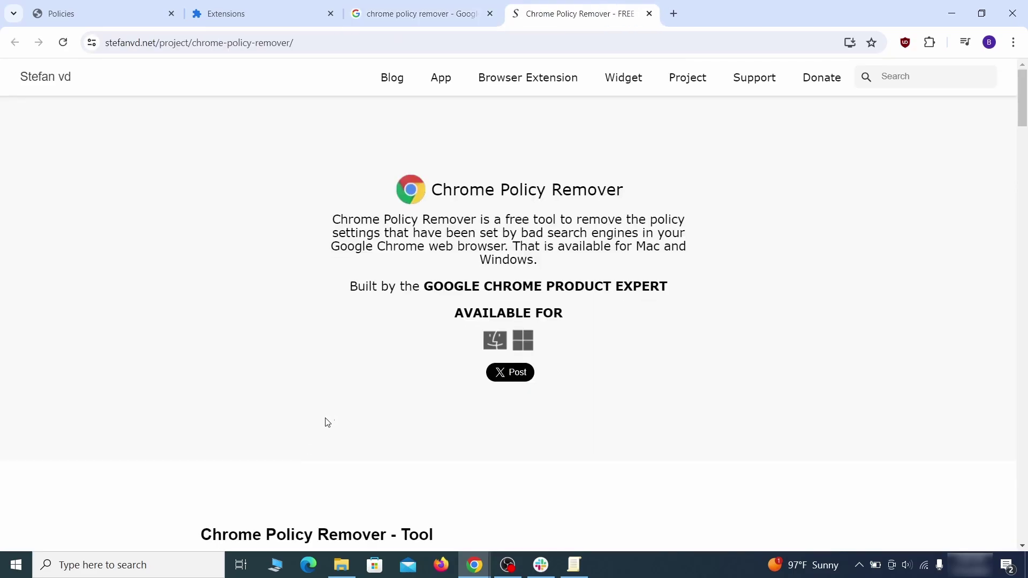
# Download the Windows version of Chrome Policy Remover from the page
pyautogui.scroll(-10, 333, 407)
pyautogui.scroll(-20, 334, 409)
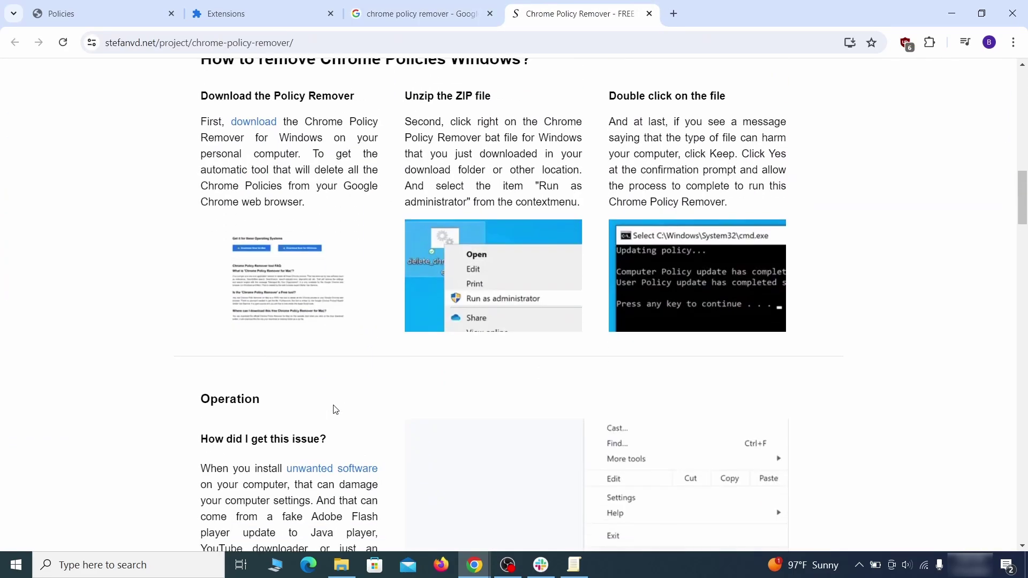
pyautogui.scroll(-20, 335, 409)
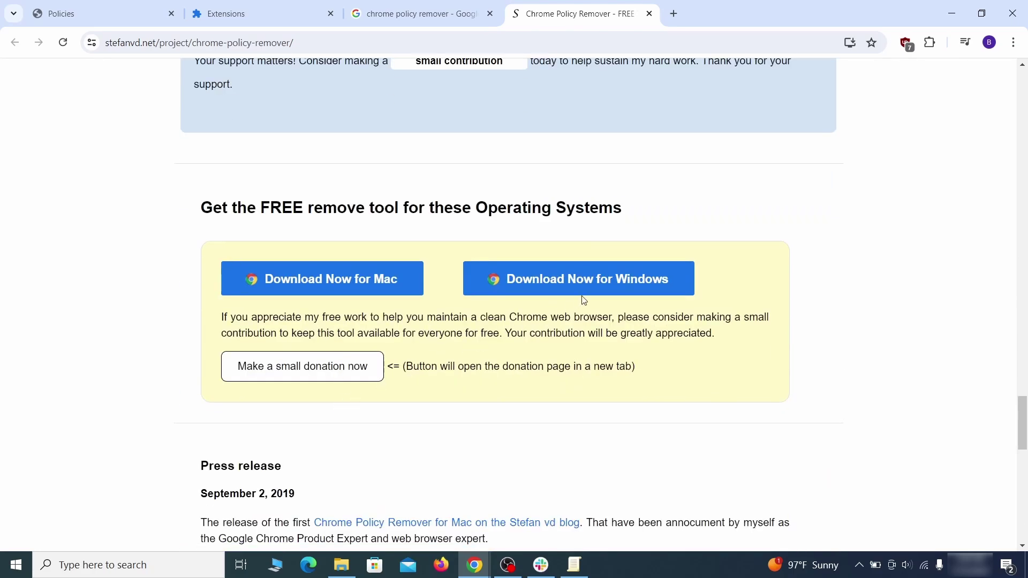
pyautogui.click(594, 284)
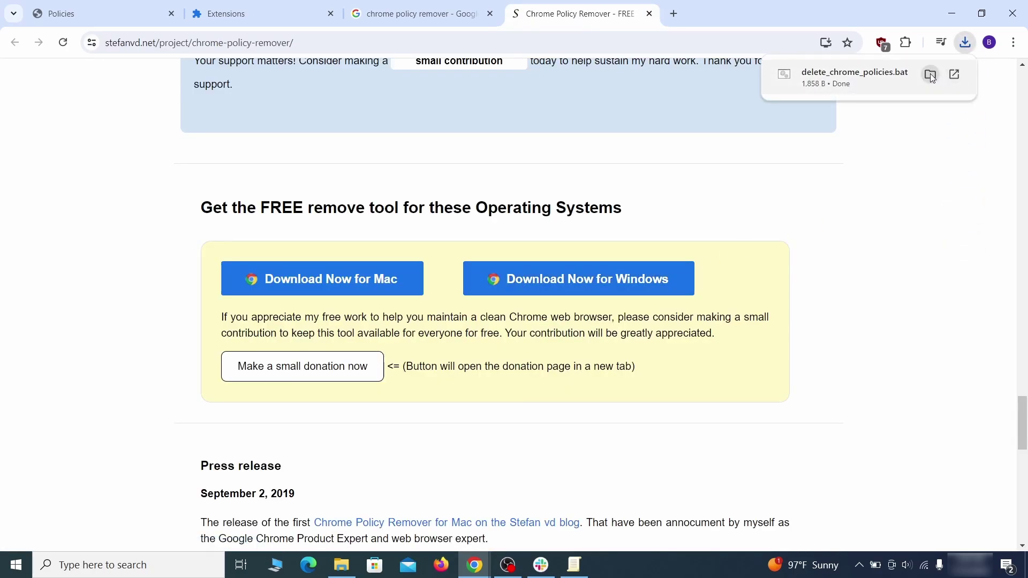
# Move the downloaded delete_chrome_policies batch file from the Downloads folder to the desktop and close the folder
pyautogui.click(931, 76)
pyautogui.click(951, 13)
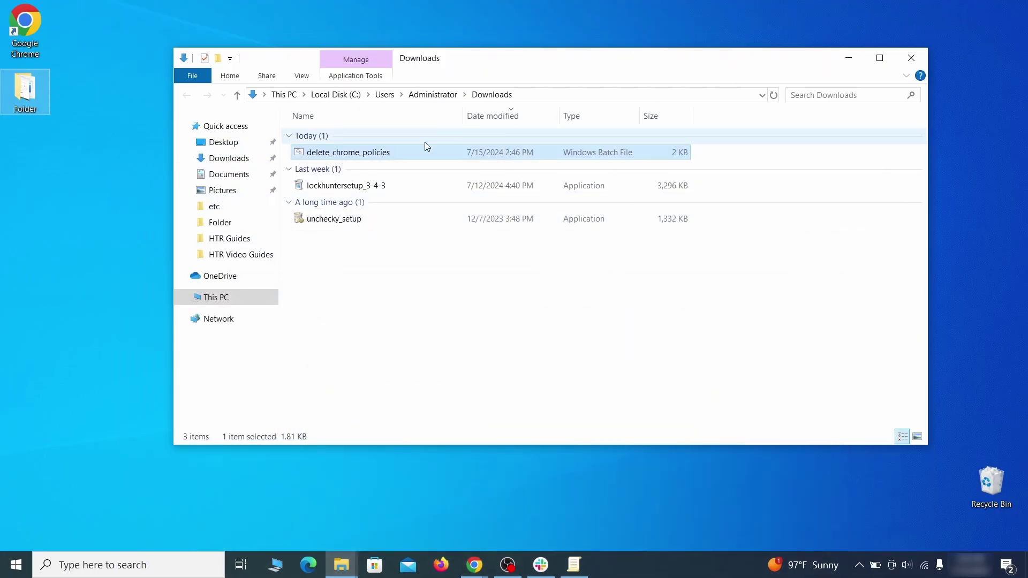
pyautogui.moveTo(378, 152); pyautogui.dragTo(517, 207)
pyautogui.click(911, 59)
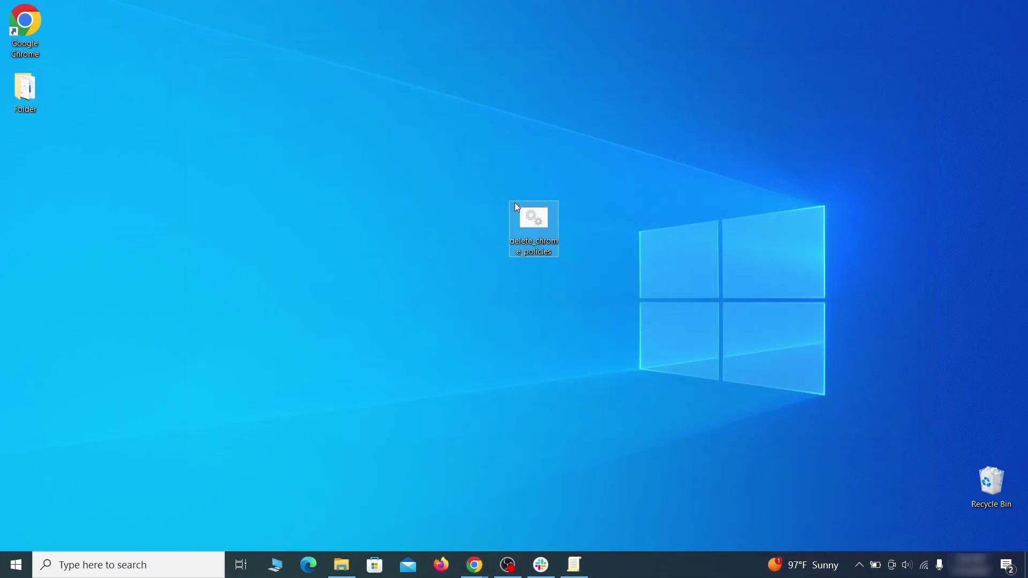
# Run delete_chrome_policies as administrator, allowing it past the SmartScreen block
pyautogui.rightClick(545, 220)
pyautogui.click(616, 273)
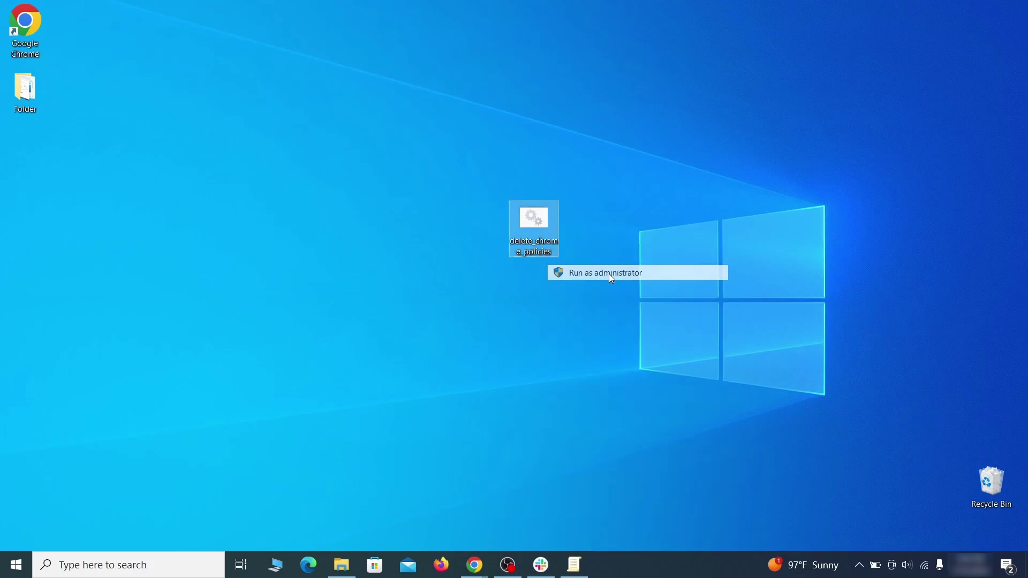
pyautogui.click(377, 186)
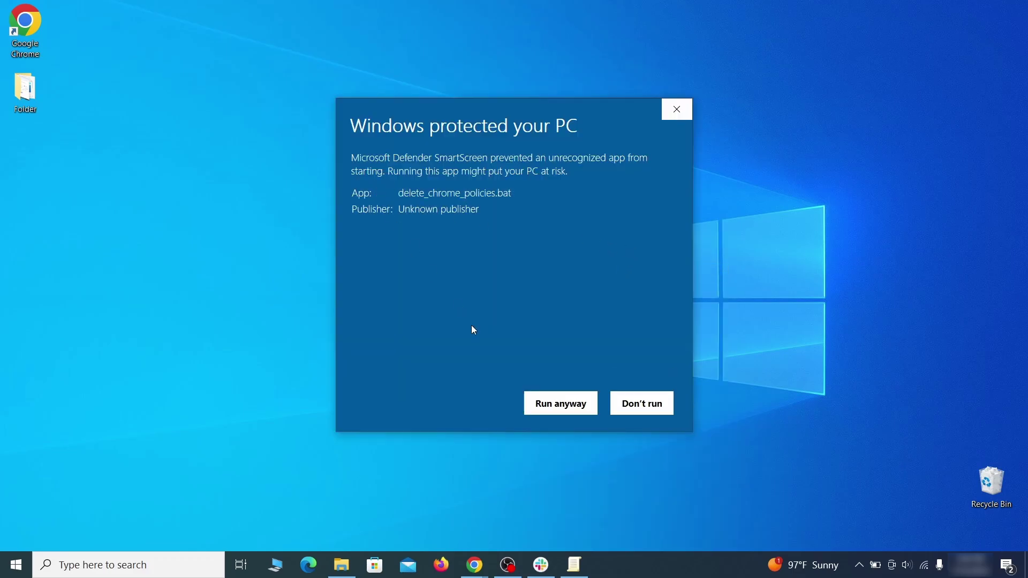
pyautogui.click(560, 403)
pyautogui.moveTo(368, 38); pyautogui.dragTo(542, 71)
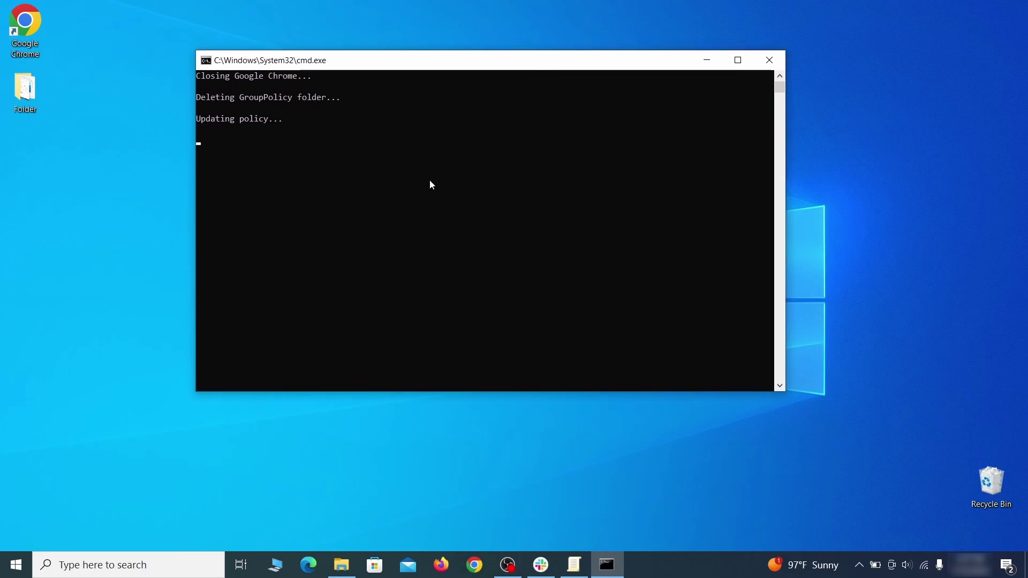
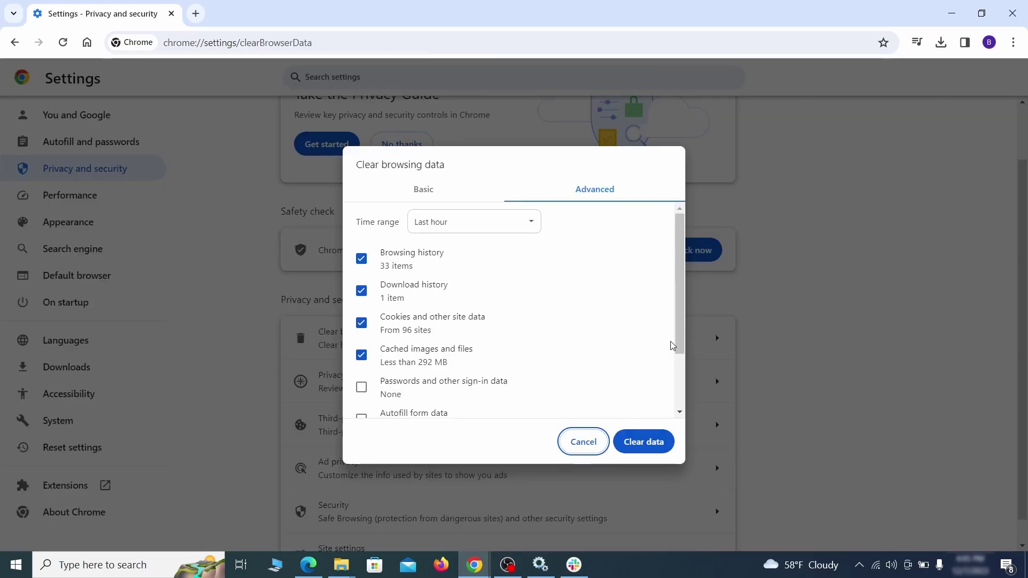
# Clear last hour's history, downloads, cookies, cache, autofill form data, site settings and hosted app data using the advanced options, leaving passwords excluded
pyautogui.click(452, 193)
pyautogui.click(572, 193)
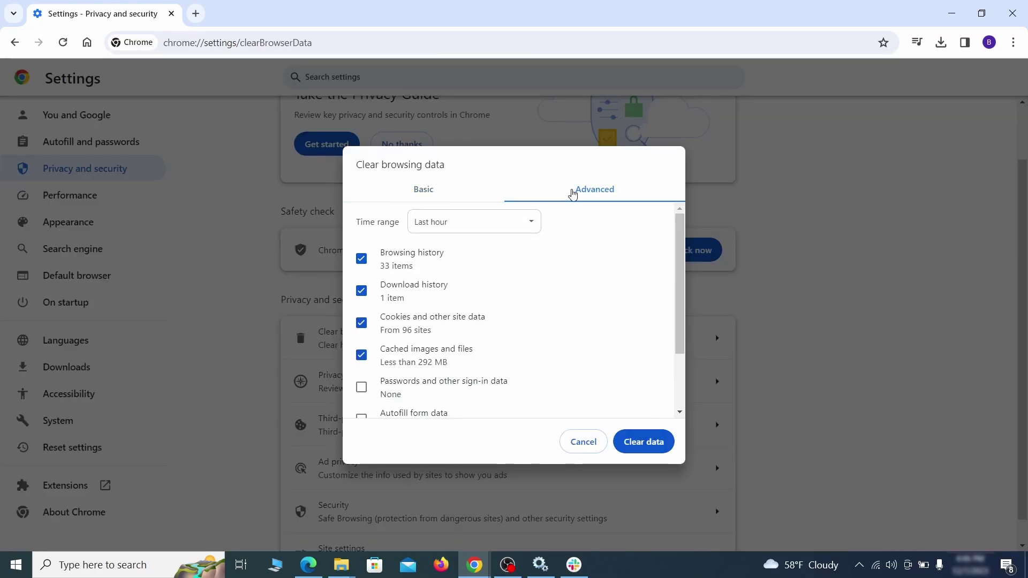
pyautogui.scroll(-3, 521, 307)
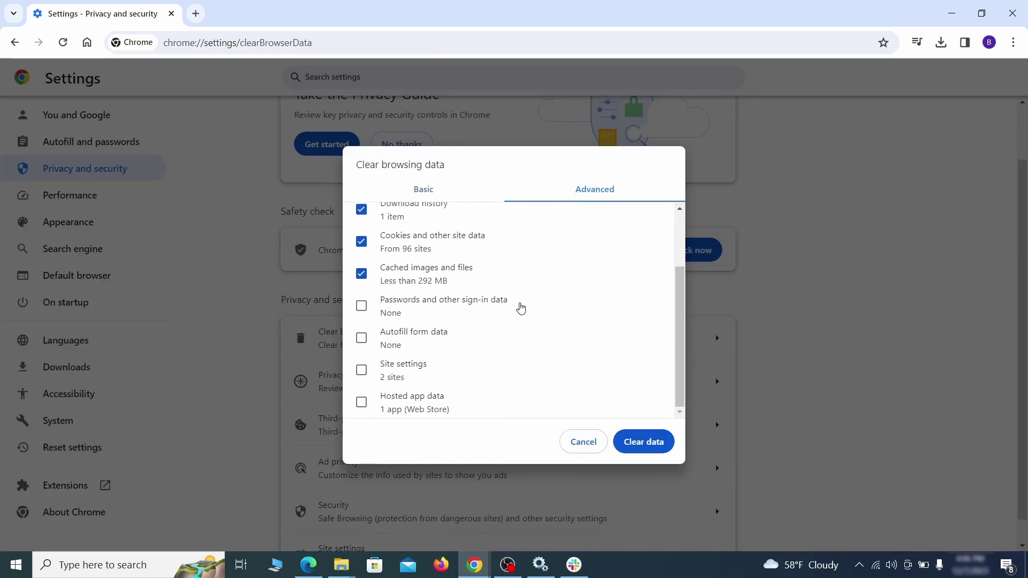
pyautogui.click(361, 338)
pyautogui.click(361, 371)
pyautogui.click(363, 402)
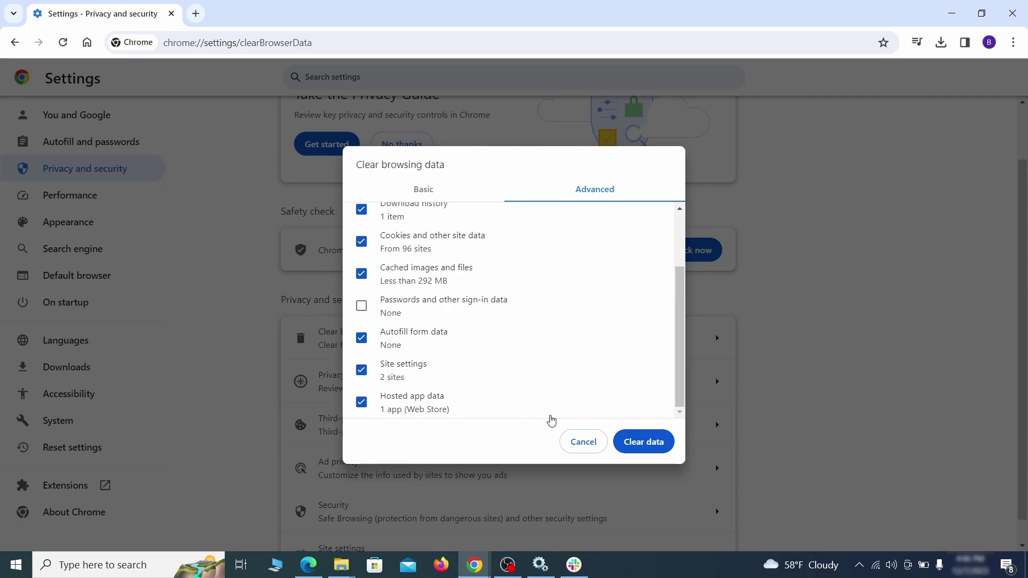
pyautogui.click(653, 446)
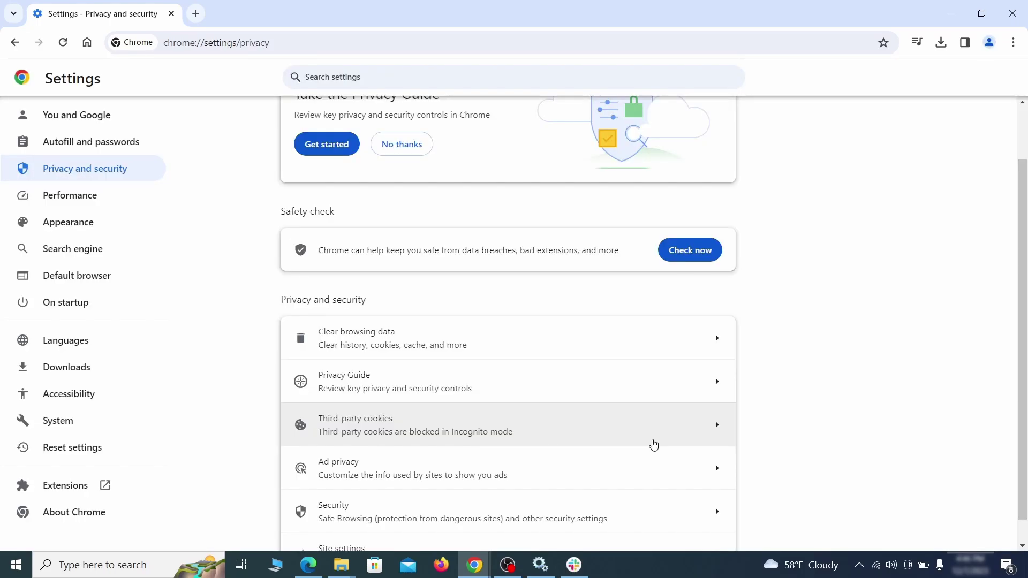
# In the site settings, remove ExampleRougeURL.com from the sites allowed to send notifications and return to the site settings
pyautogui.scroll(-1, 760, 364)
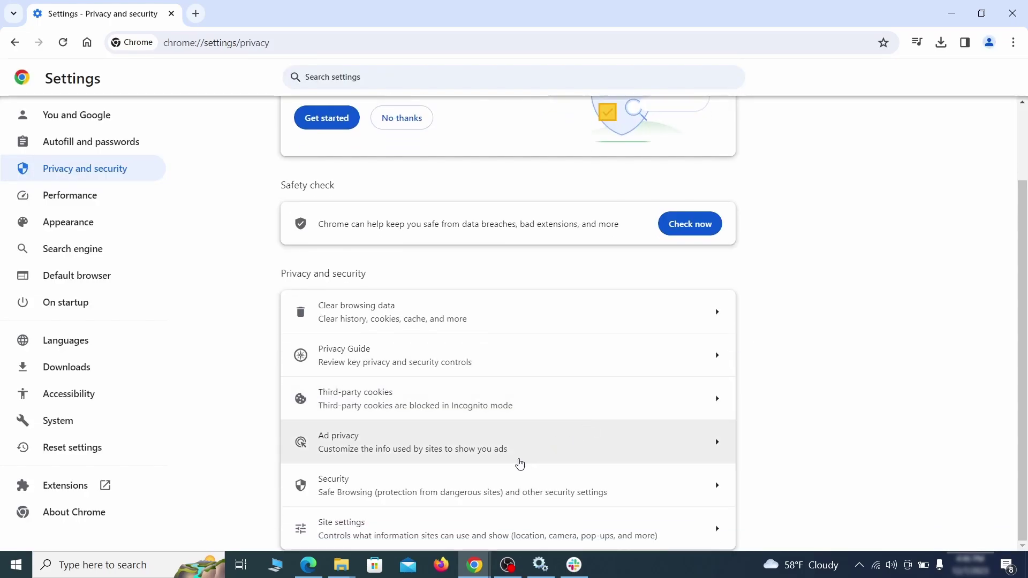
pyautogui.click(501, 524)
pyautogui.scroll(-3, 737, 327)
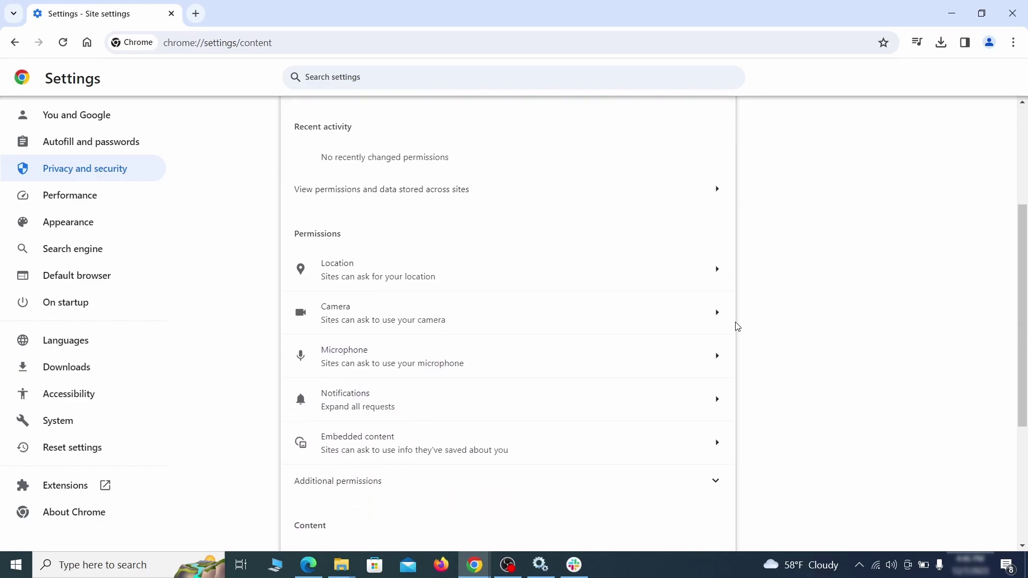
pyautogui.scroll(-1, 752, 310)
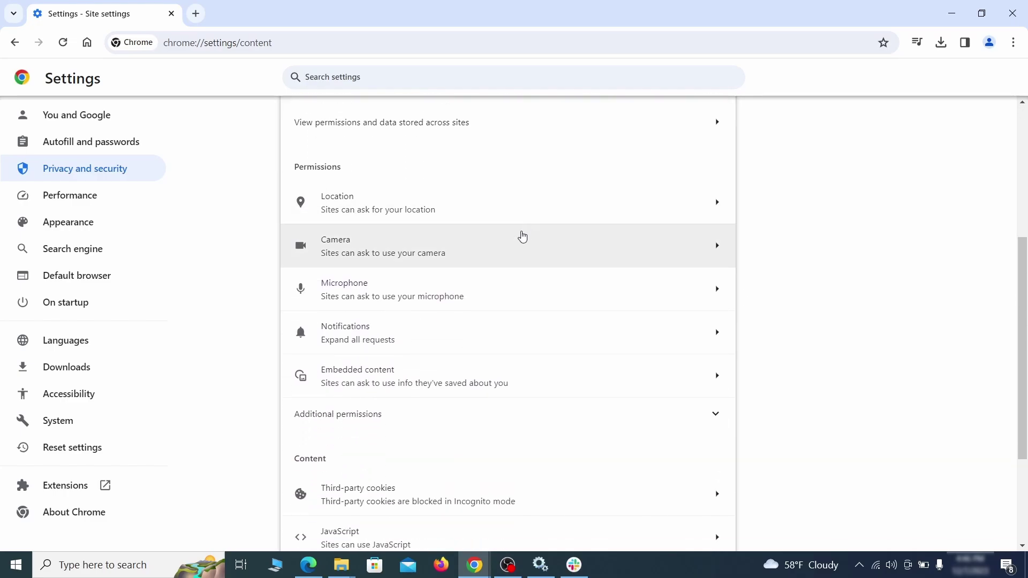
pyautogui.click(517, 213)
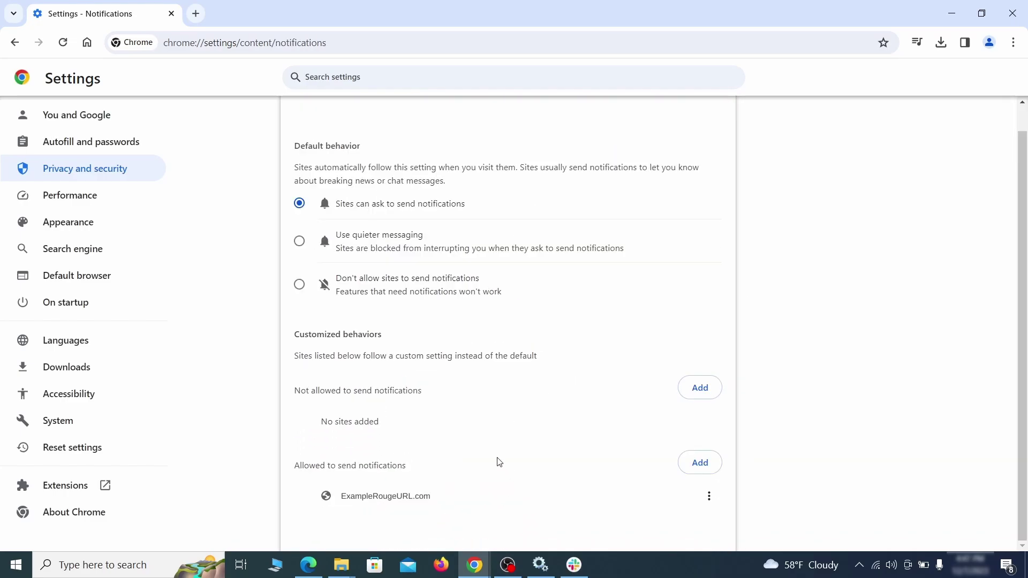
pyautogui.click(709, 498)
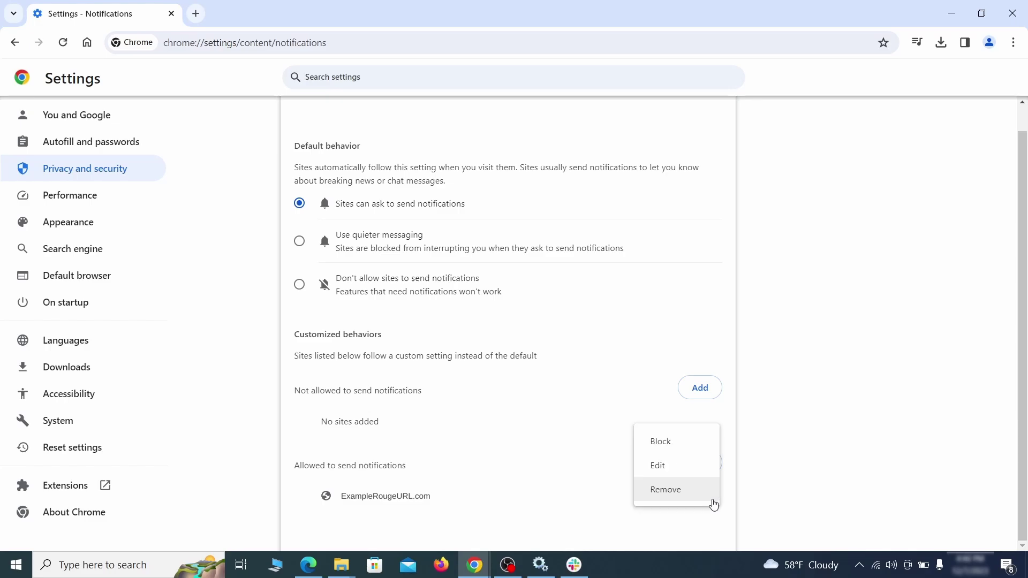
pyautogui.click(678, 492)
pyautogui.hotkey('alt', 'Left')
# Delete ExampleRougeURL.com from the sites allowed to use third-party cookies and return to the site settings
pyautogui.scroll(-2, 555, 362)
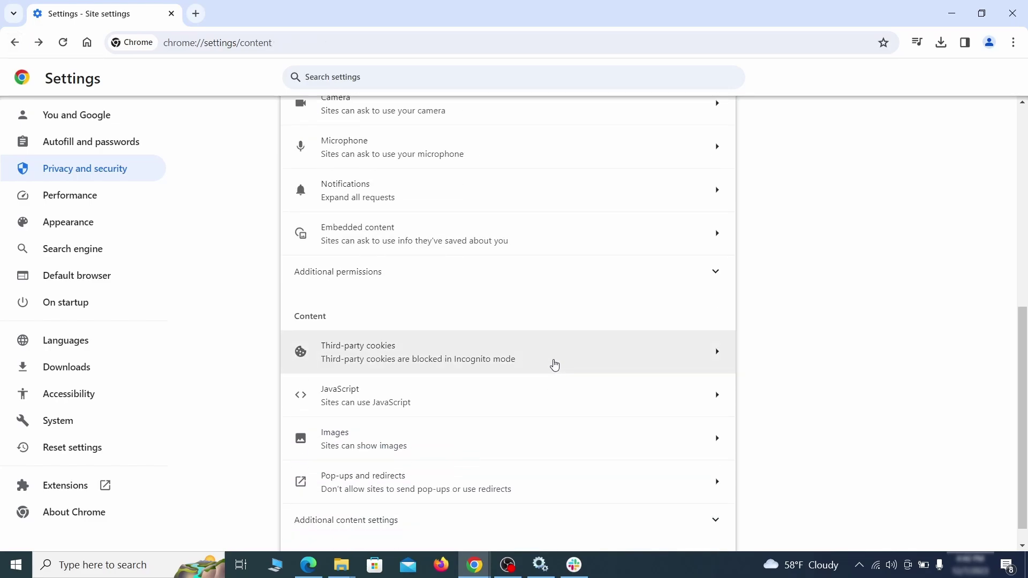
pyautogui.click(550, 362)
pyautogui.scroll(-1, 566, 397)
pyautogui.scroll(-4, 566, 397)
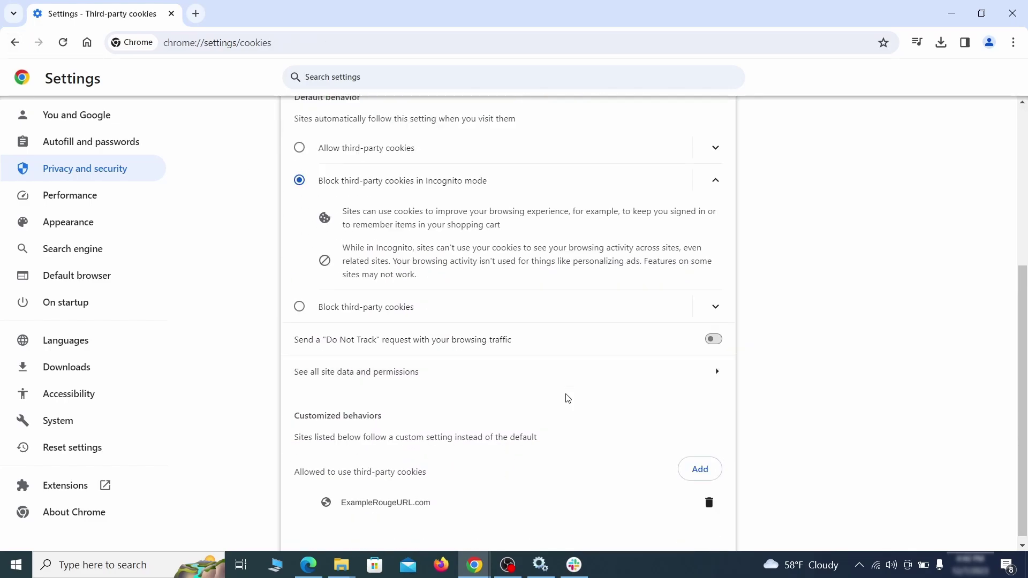
pyautogui.click(710, 505)
pyautogui.hotkey('alt', 'Left')
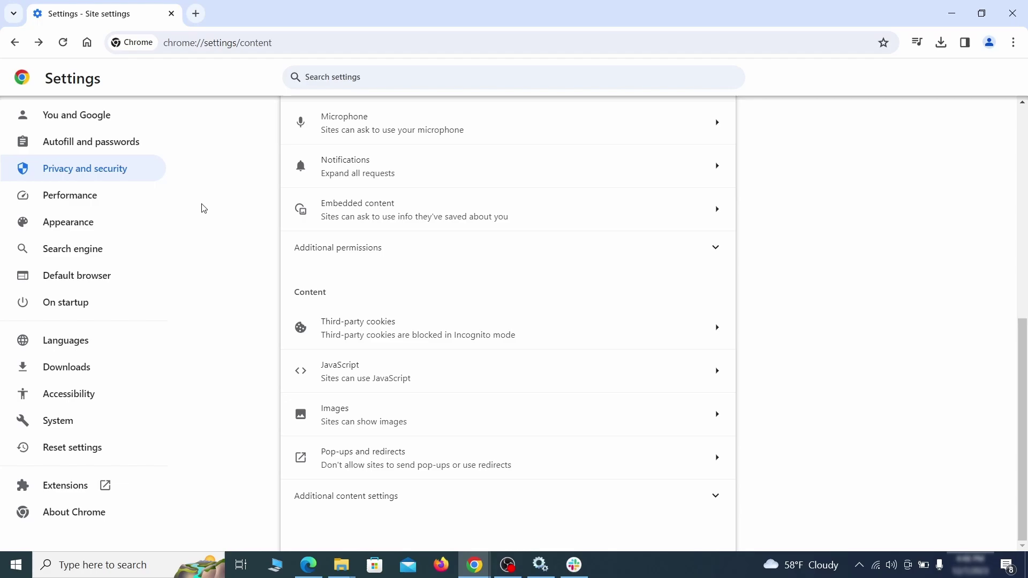
# In the appearance settings, clear the custom home page address and turn off the home button
pyautogui.click(140, 224)
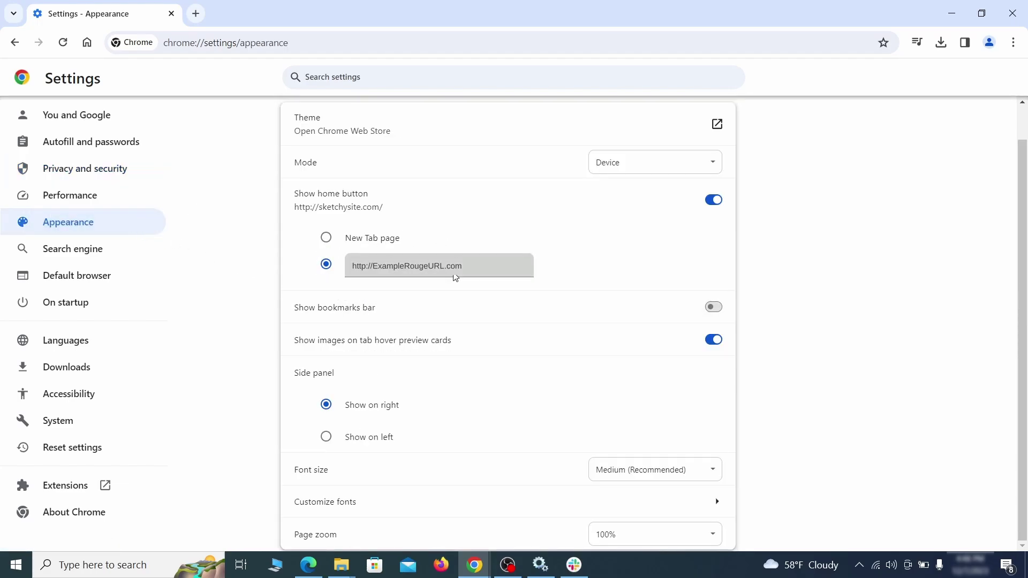
pyautogui.click(338, 266)
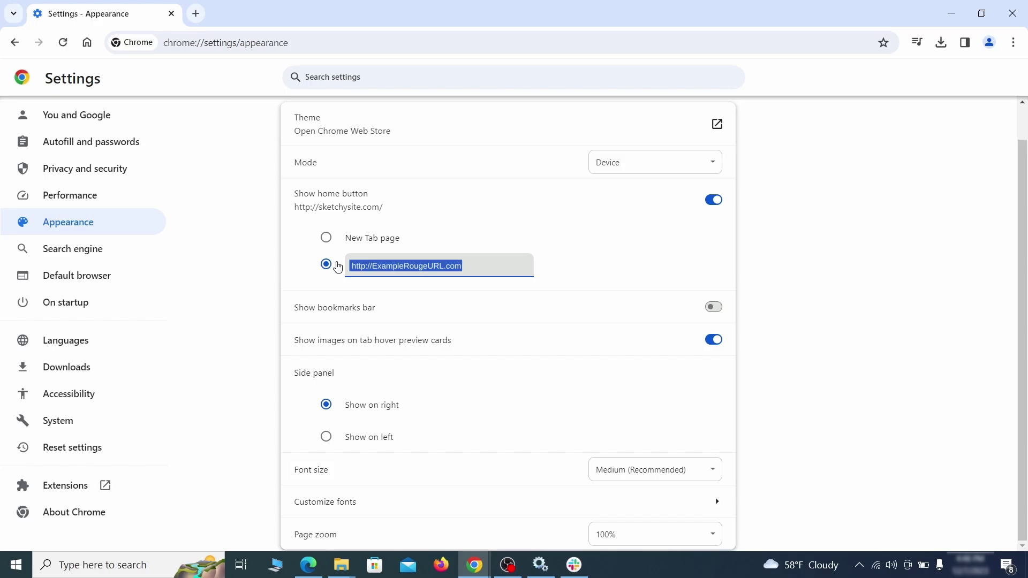
pyautogui.press('BackSpace')
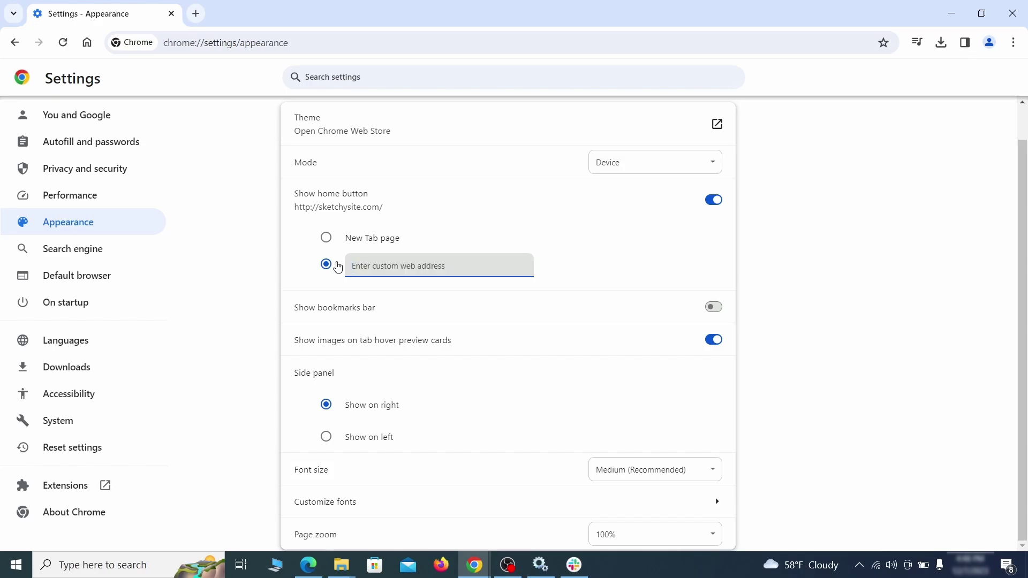
pyautogui.click(431, 204)
# Set the search engine used in the address bar to Google
pyautogui.click(109, 253)
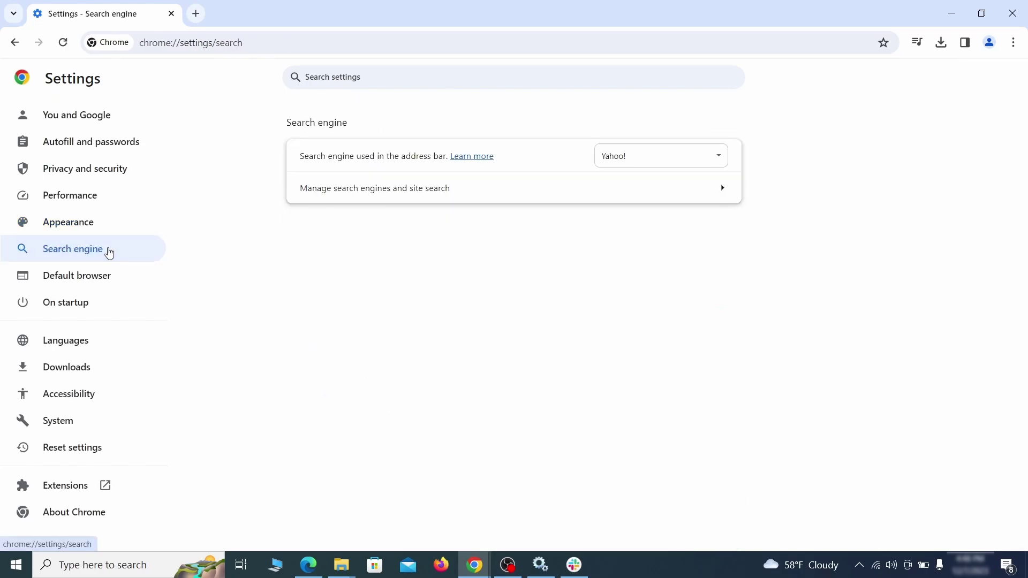
pyautogui.click(684, 161)
pyautogui.click(680, 173)
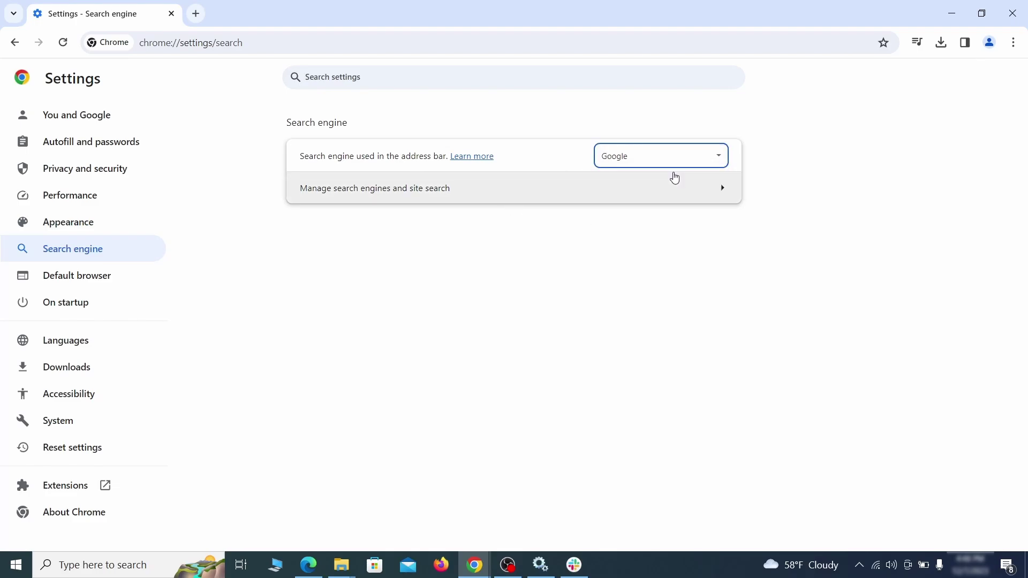
# Delete the ExampleRougeURL.com entry from the site search list in the search engine management settings
pyautogui.click(661, 200)
pyautogui.scroll(-8, 662, 275)
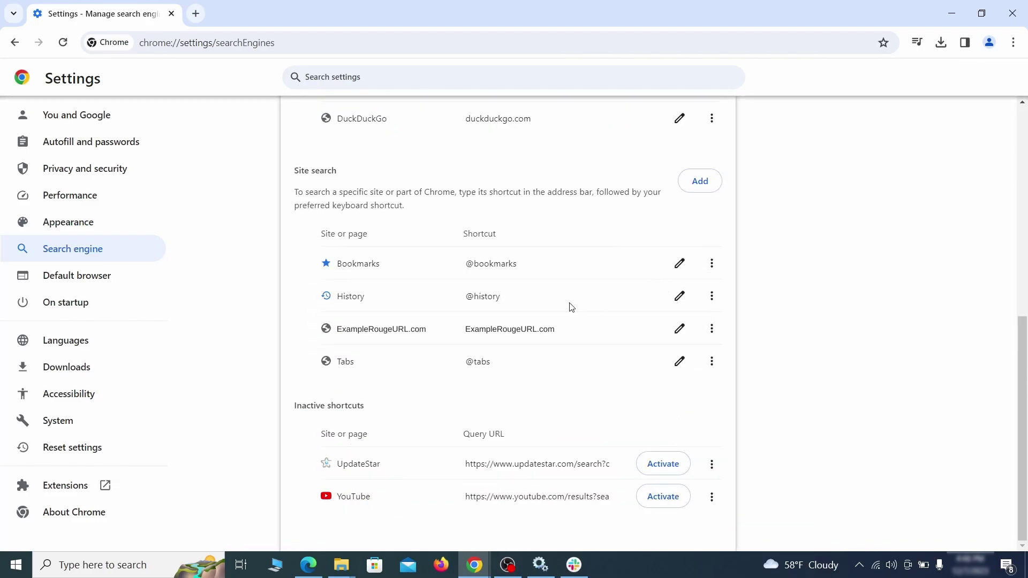
pyautogui.click(711, 329)
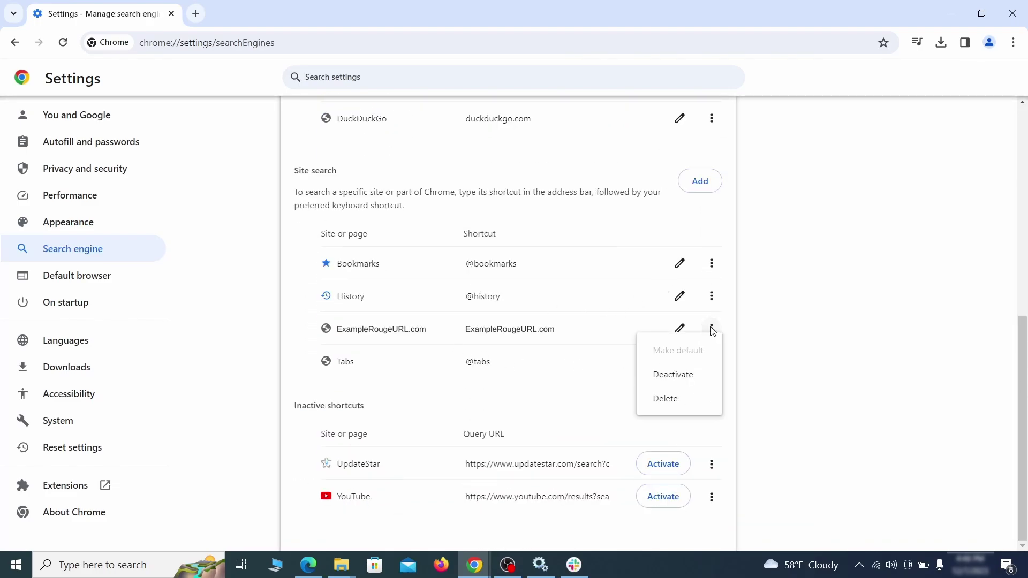
pyautogui.click(666, 400)
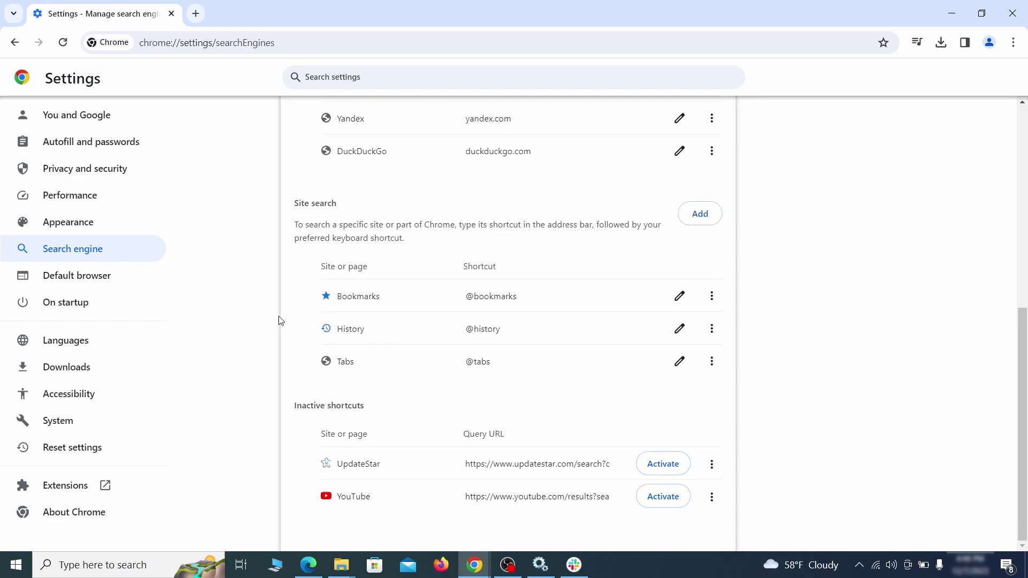
# Remove ExampleRougeURL.com from the startup pages and set startup to continue where you left off
pyautogui.click(79, 301)
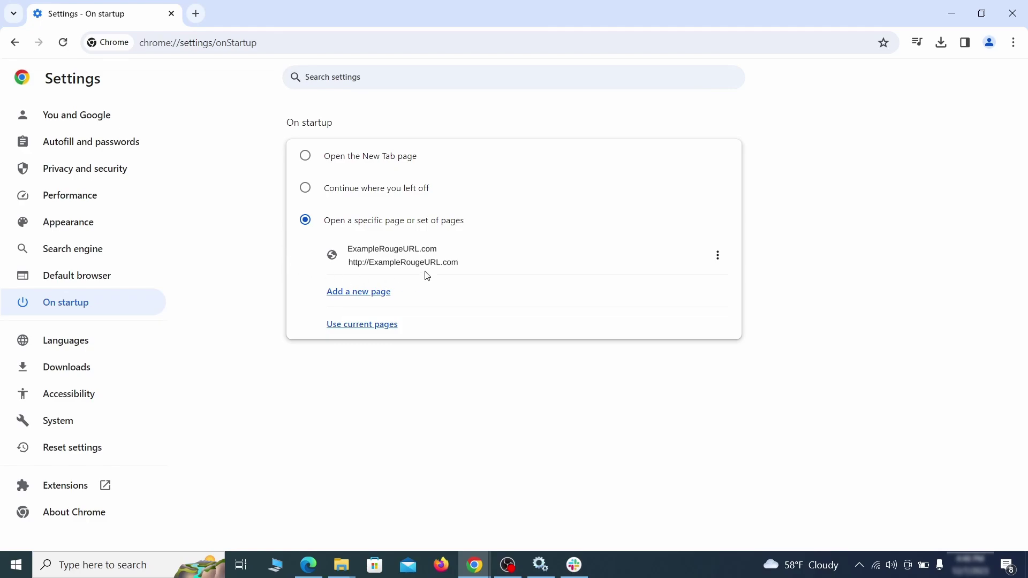
pyautogui.click(718, 257)
pyautogui.click(686, 287)
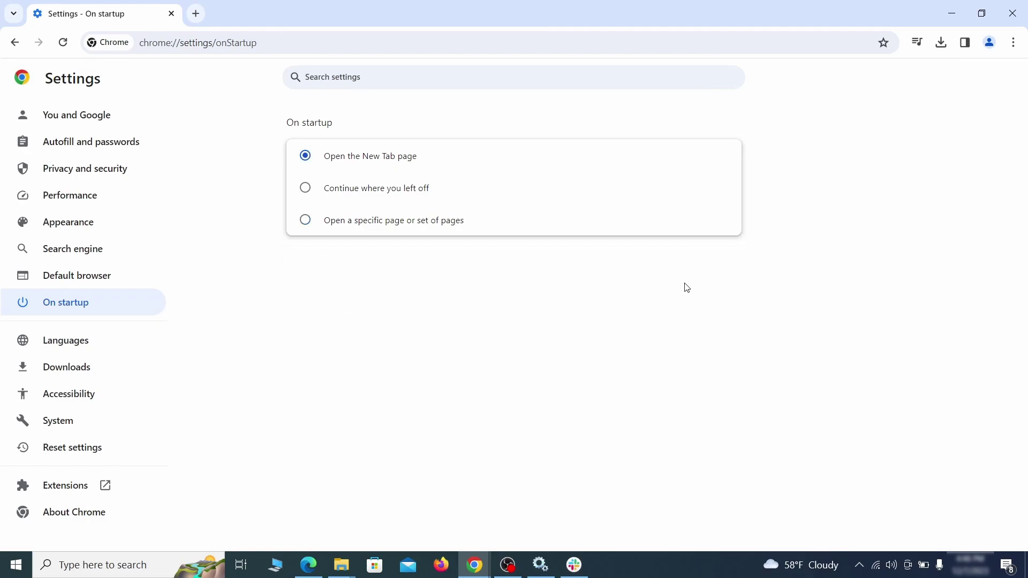
pyautogui.click(306, 193)
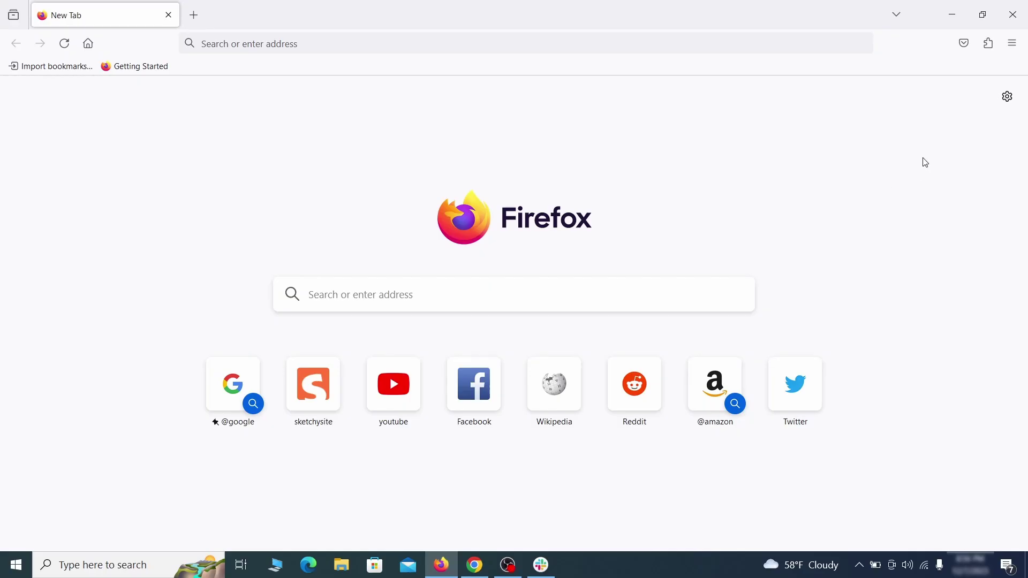
# Switch to Firefox and disable and remove the Contenu+ extension in the add-ons manager without reporting it
pyautogui.click(989, 43)
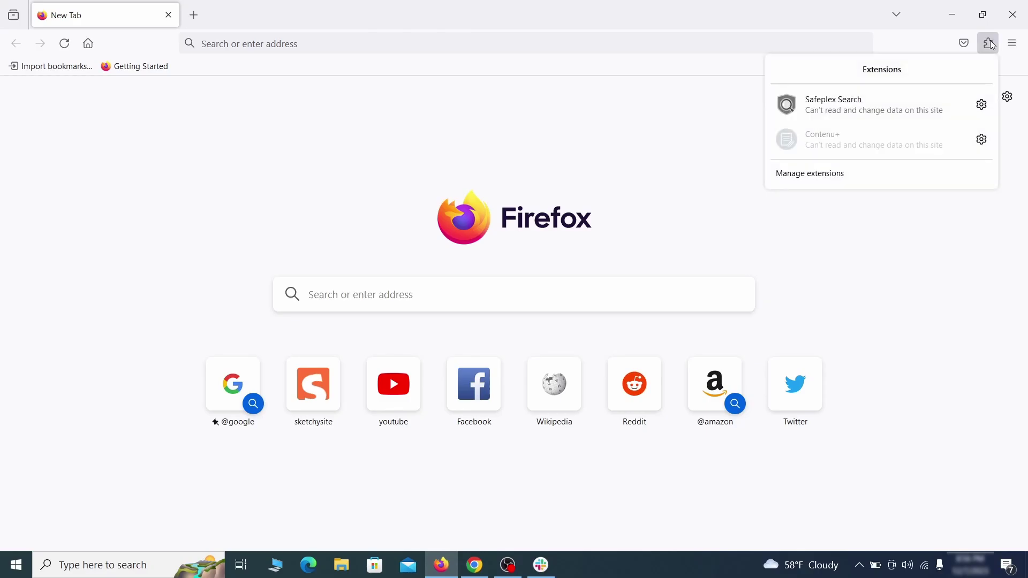
pyautogui.click(865, 175)
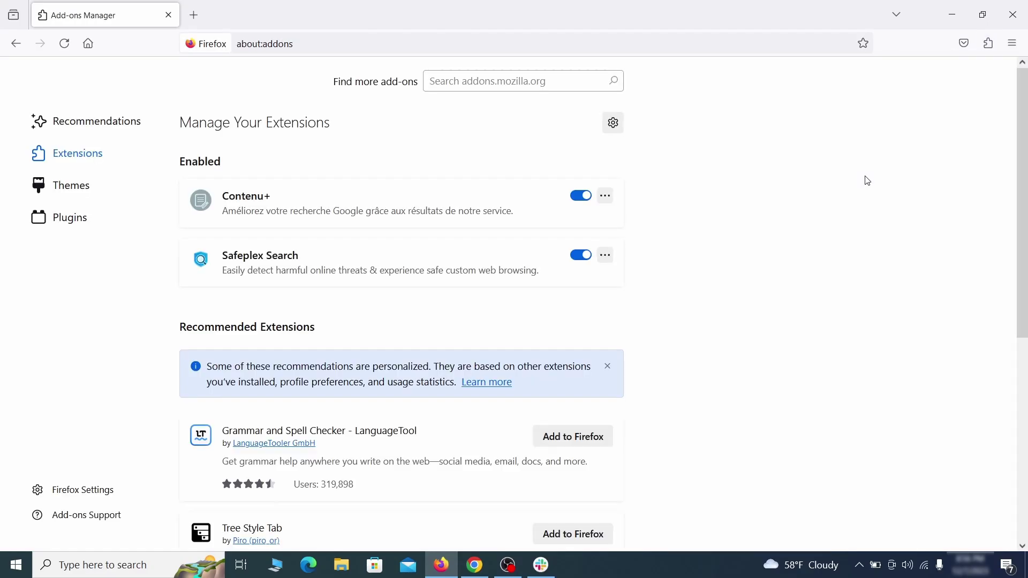
pyautogui.click(581, 195)
pyautogui.click(605, 195)
pyautogui.click(650, 217)
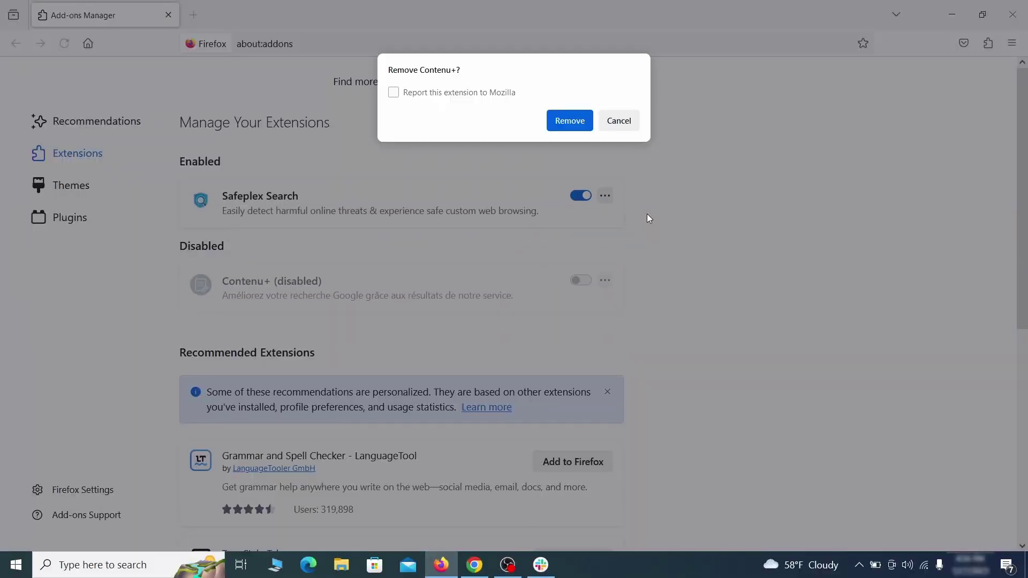
pyautogui.click(582, 124)
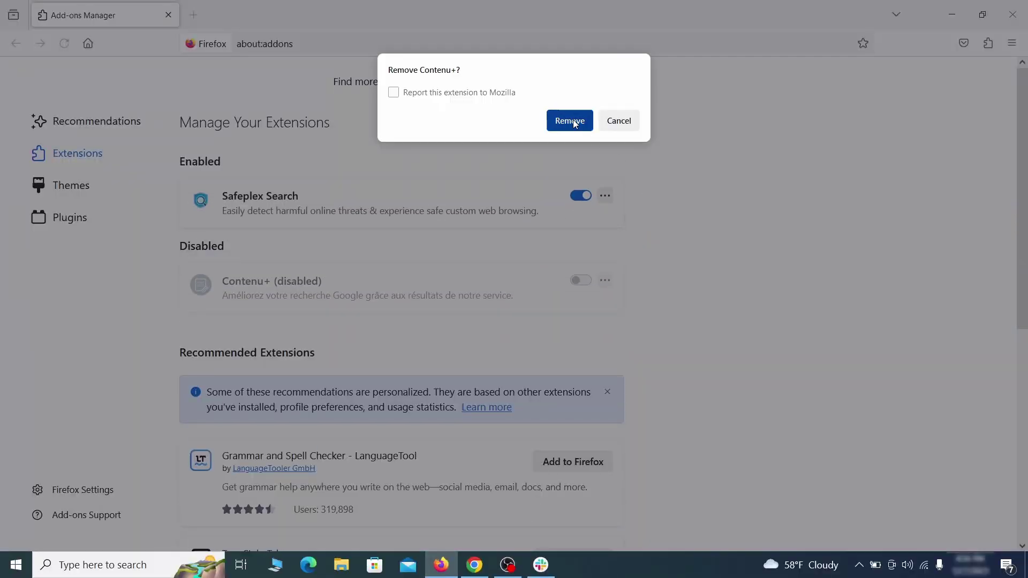
# In the Firefox Home settings, clear the custom ExampleRougeURL.com homepage address
pyautogui.click(1012, 44)
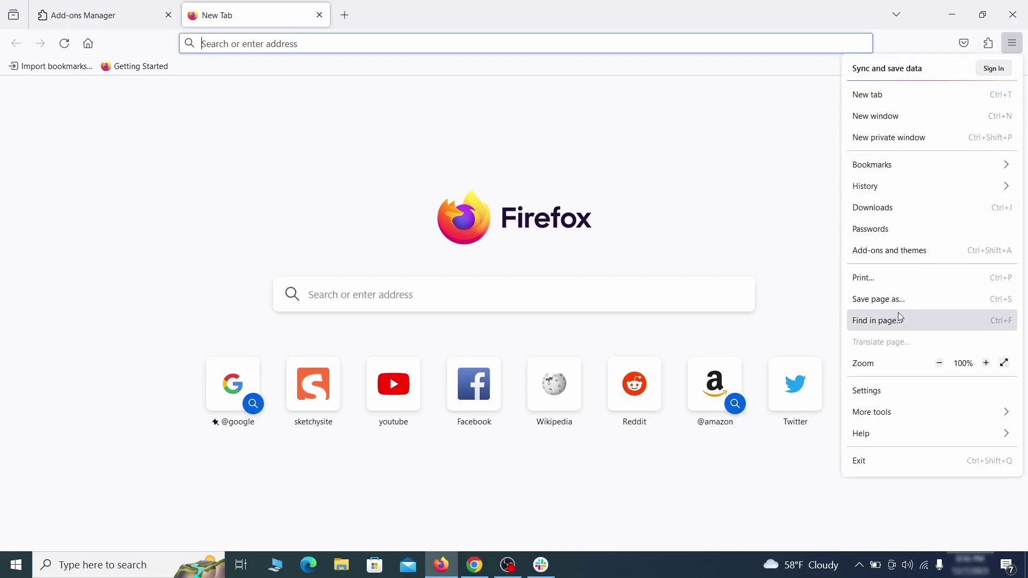
pyautogui.click(890, 395)
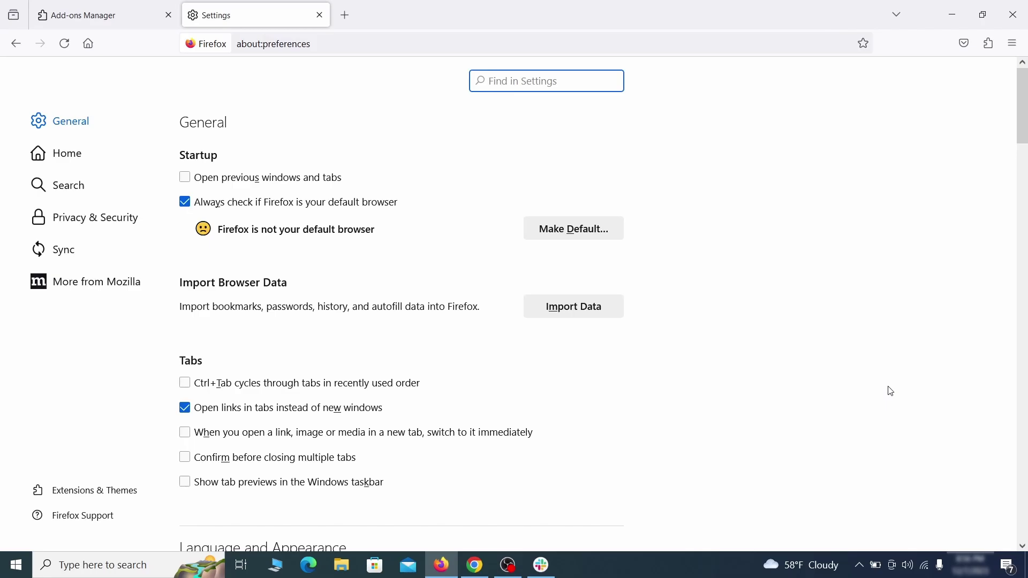
pyautogui.click(76, 154)
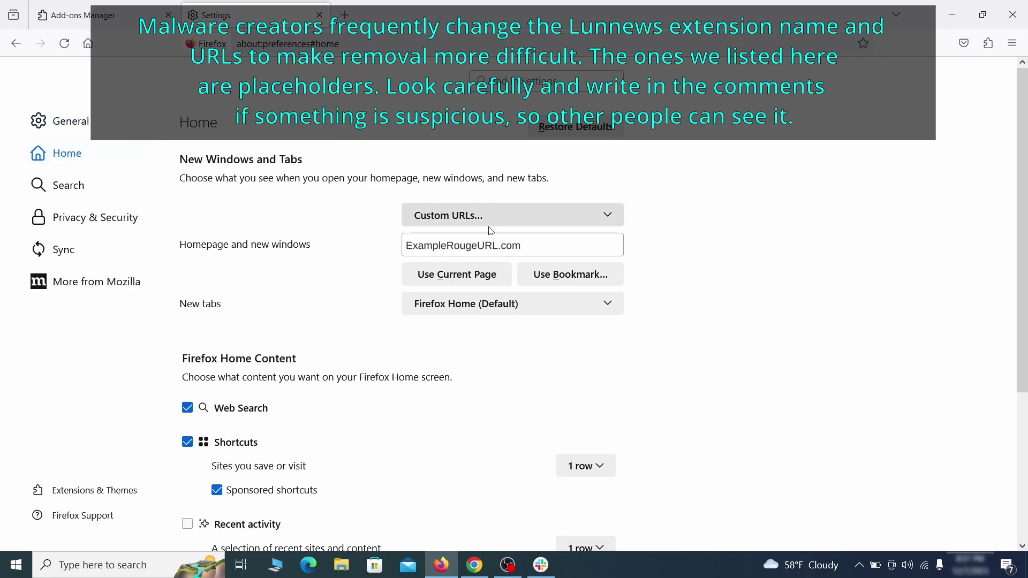
pyautogui.tripleClick(518, 246)
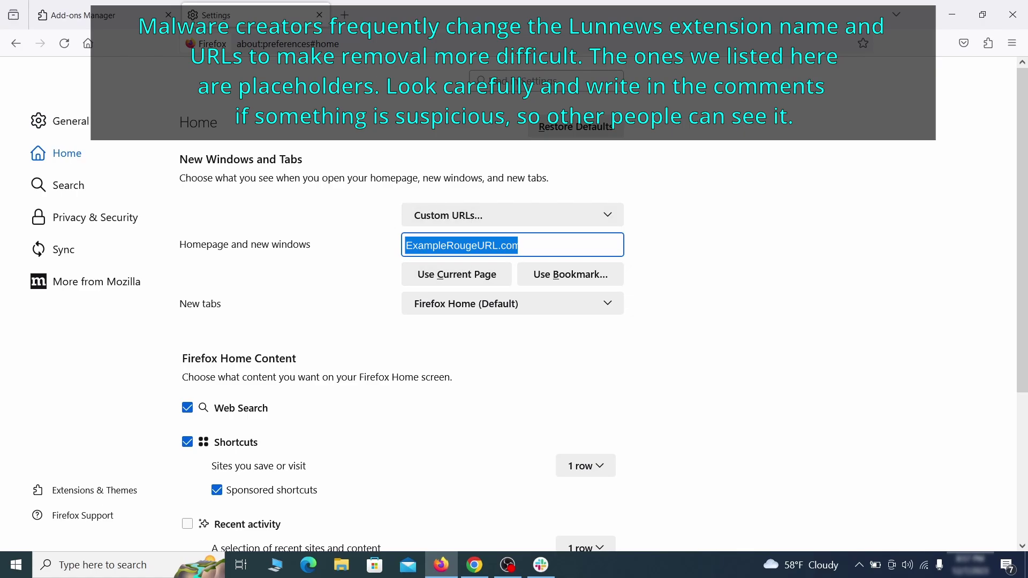
pyautogui.press('BackSpace')
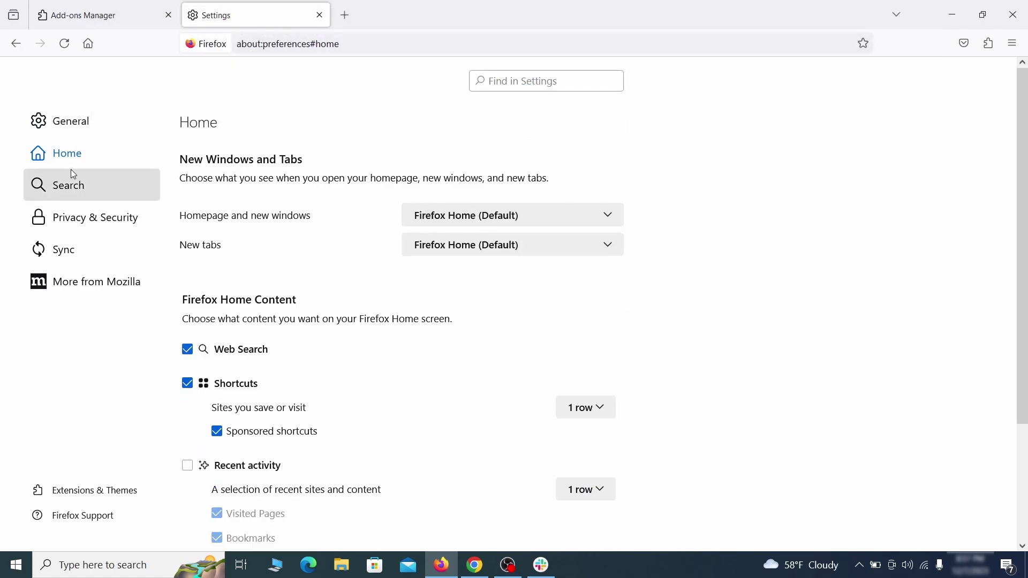
# Set Firefox's default search engine to Google in the search settings
pyautogui.click(73, 186)
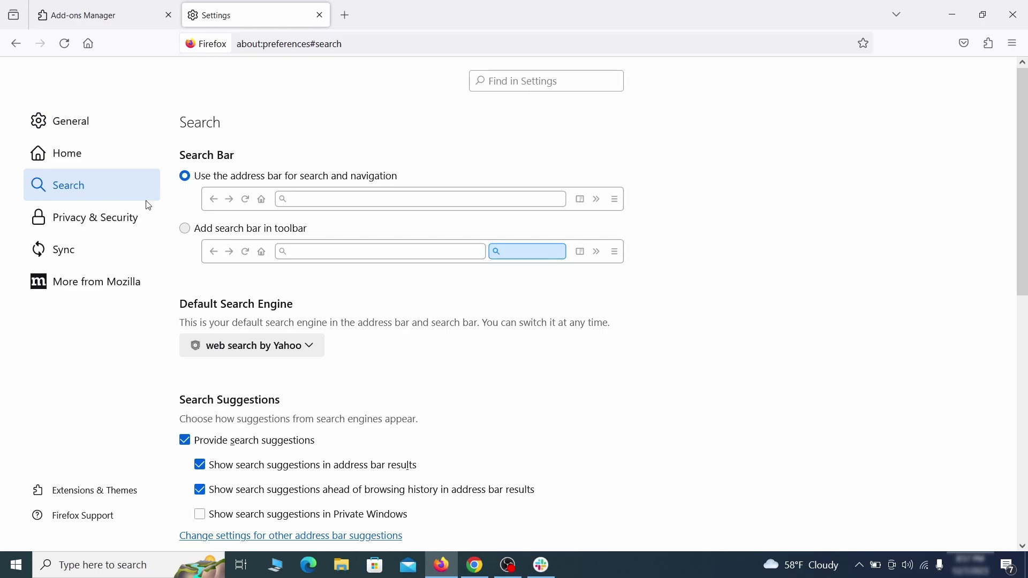
pyautogui.scroll(-2, 344, 284)
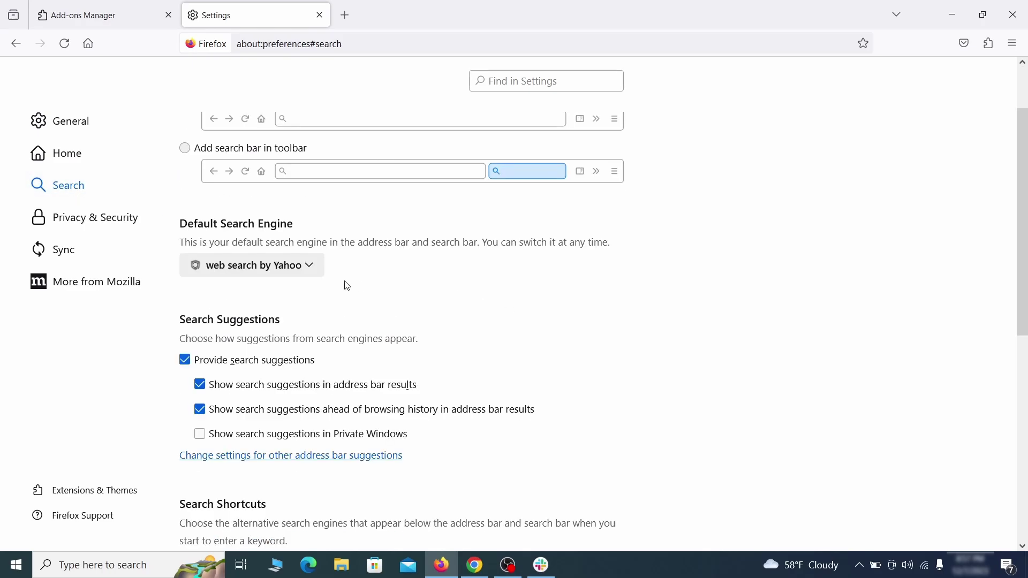
pyautogui.click(306, 270)
pyautogui.click(297, 286)
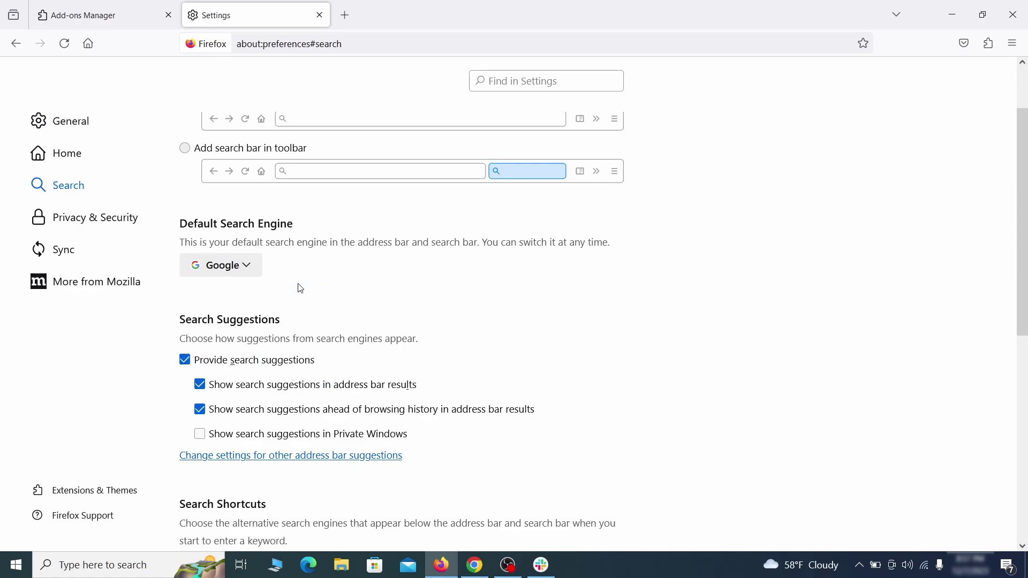
# Remove the "web search by Yahoo" engine from Firefox's search shortcuts
pyautogui.scroll(-4, 487, 300)
pyautogui.scroll(-3, 561, 270)
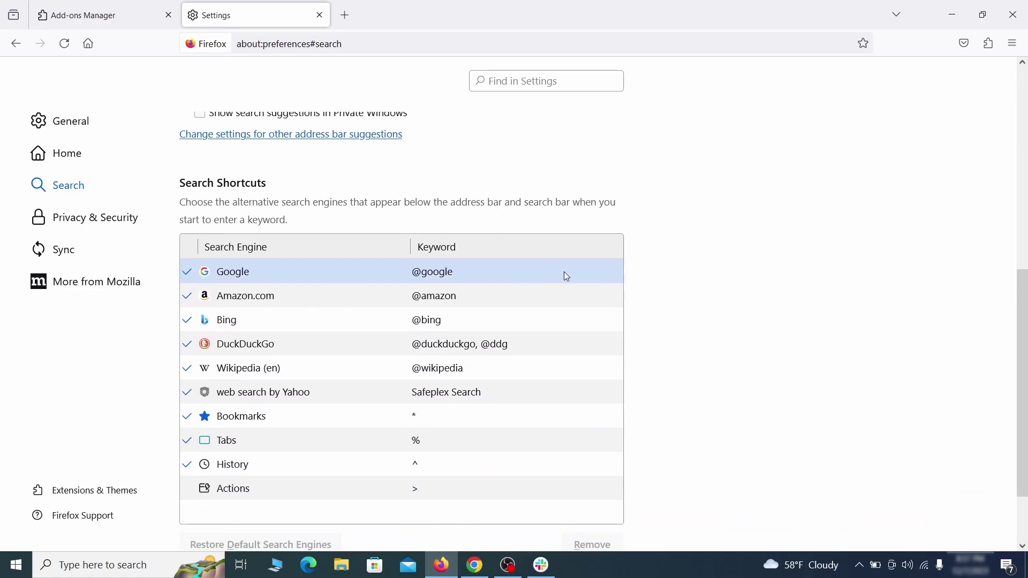
pyautogui.scroll(-3, 563, 271)
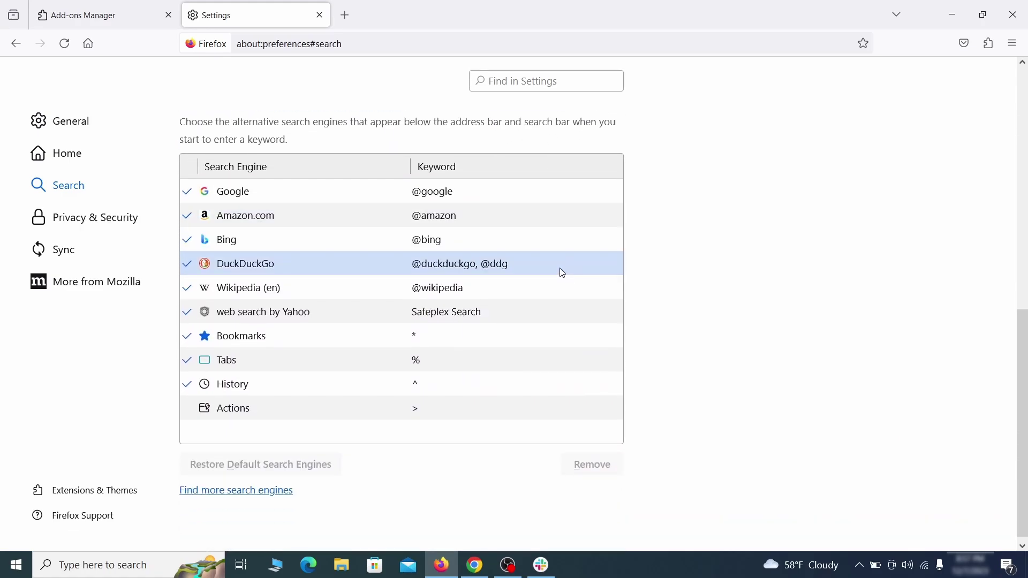
pyautogui.click(511, 317)
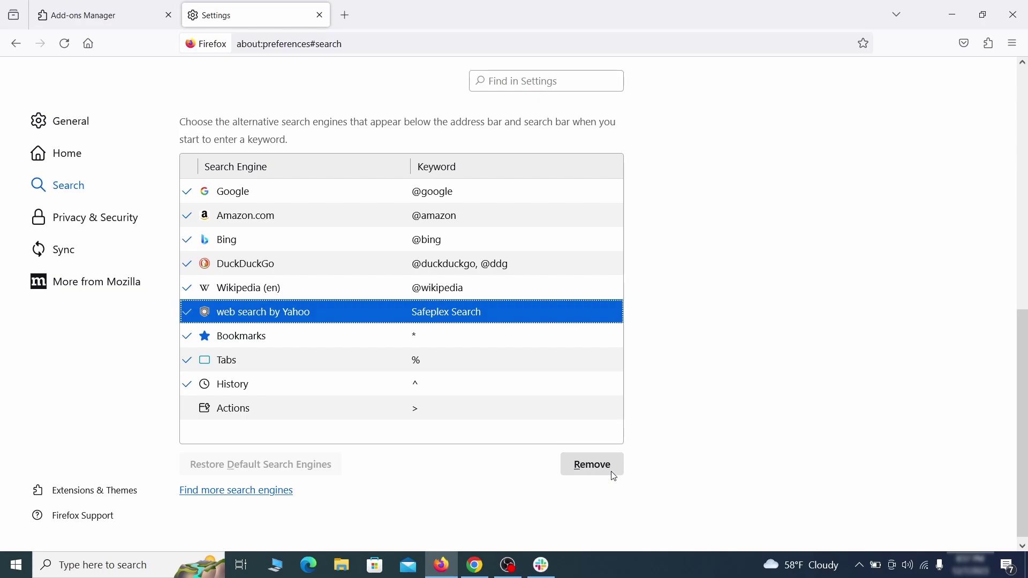
pyautogui.click(593, 467)
pyautogui.scroll(5, 487, 335)
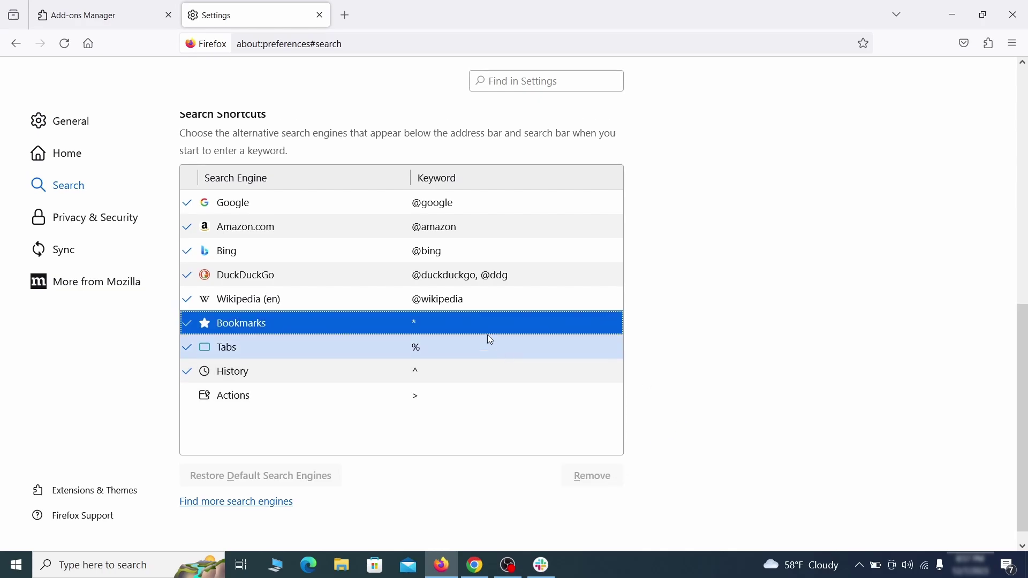
# Clear all cookies, site data and cached web content in Firefox's privacy and security settings
pyautogui.click(99, 215)
pyautogui.scroll(-10, 684, 246)
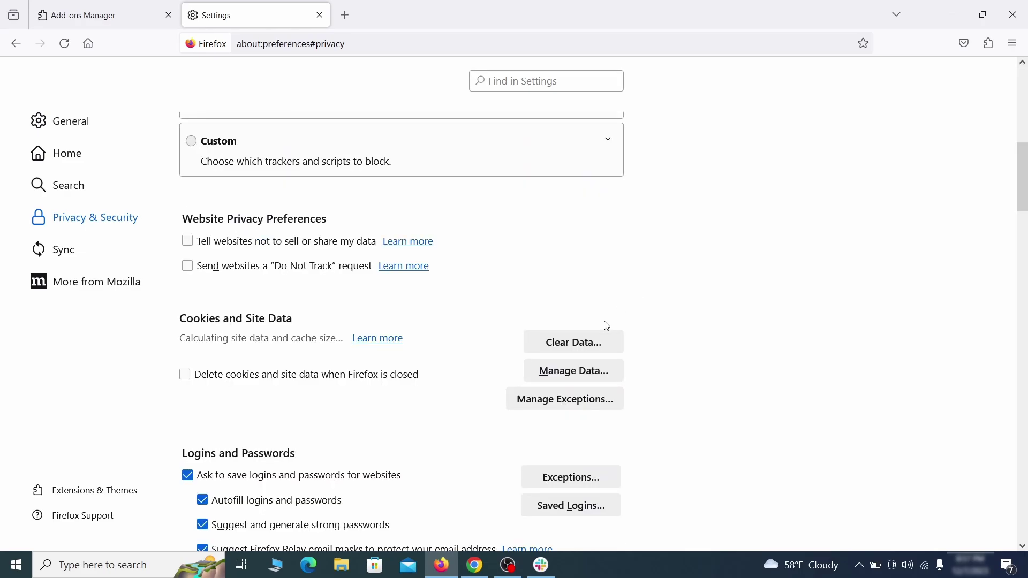
pyautogui.click(587, 344)
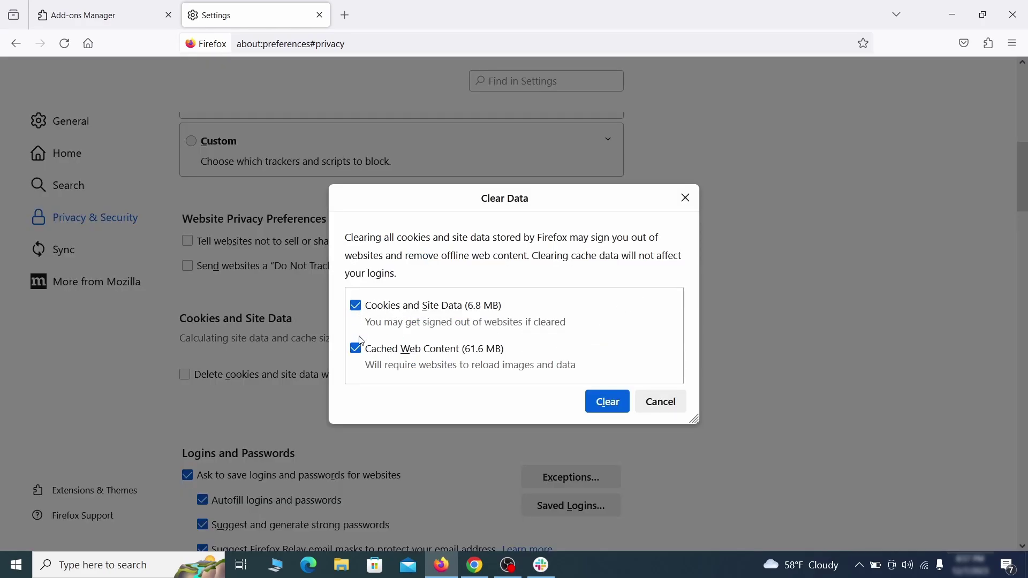
pyautogui.click(627, 403)
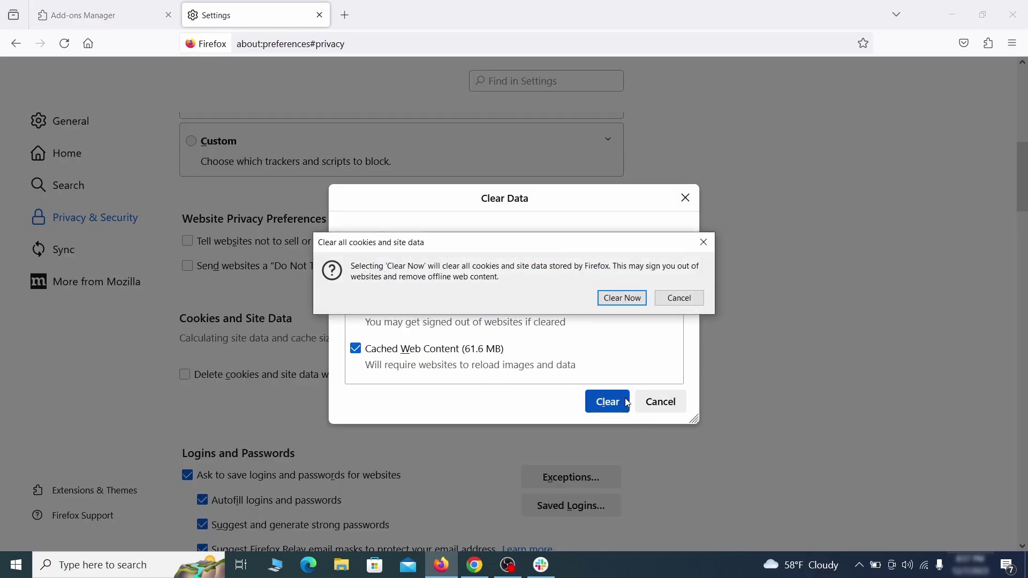
pyautogui.click(624, 298)
# Open the notification permission settings in Firefox's privacy and security page
pyautogui.scroll(-5, 696, 328)
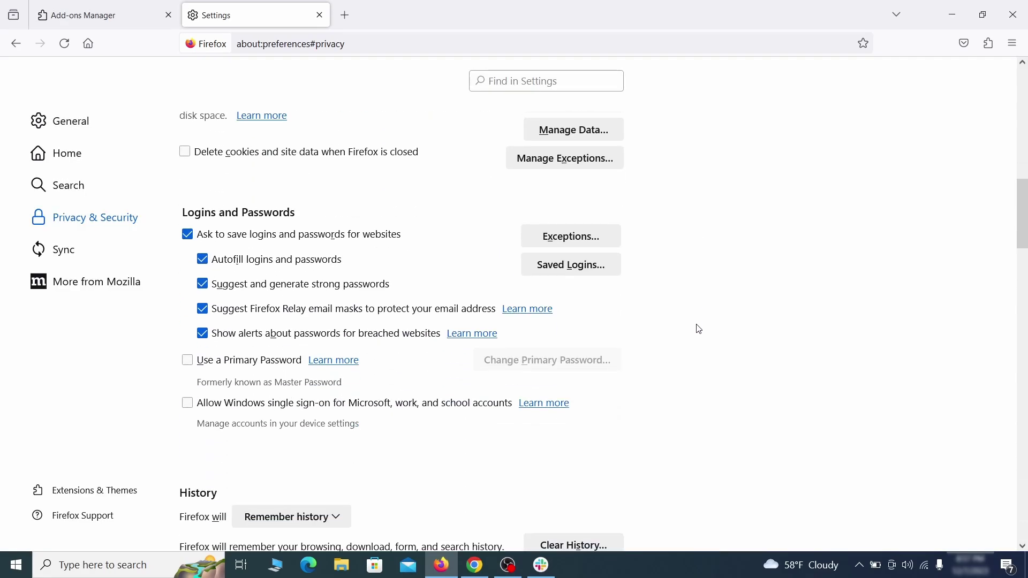
pyautogui.scroll(-10, 699, 329)
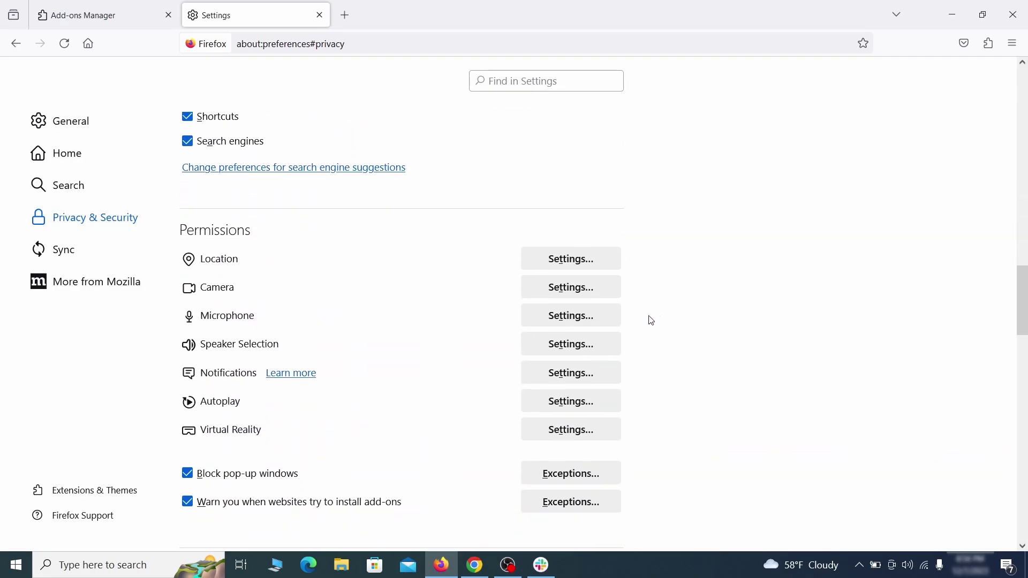
pyautogui.click(593, 376)
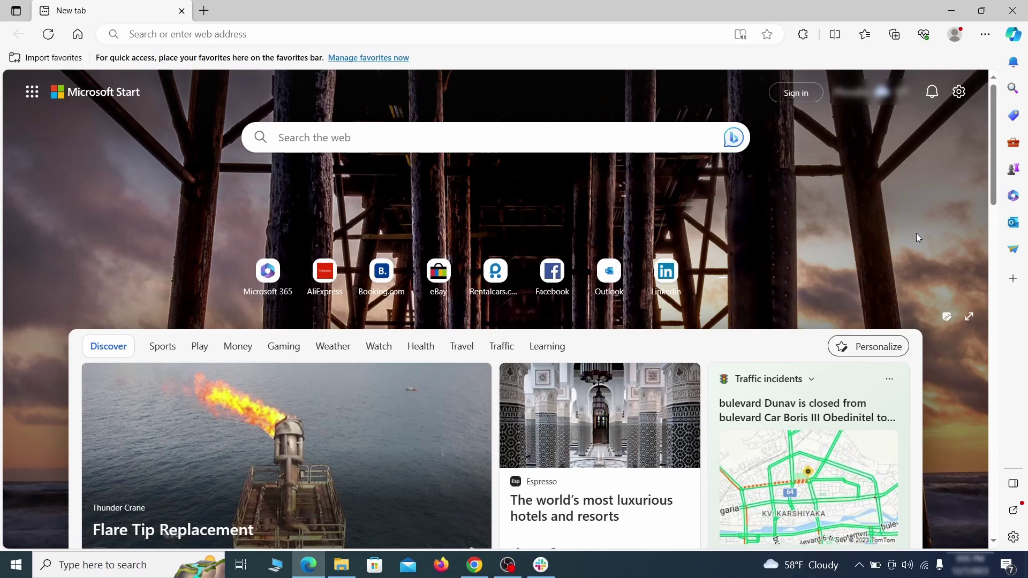
# In Microsoft Edge, disable the Quidco Cashback Reminder extension and remove it from the installed extensions
pyautogui.click(984, 34)
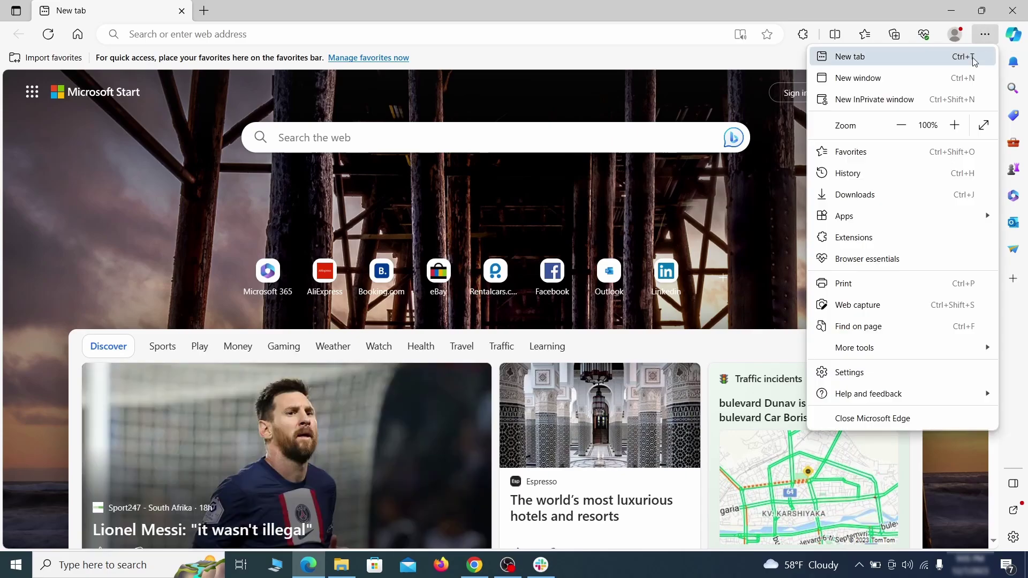
pyautogui.click(883, 236)
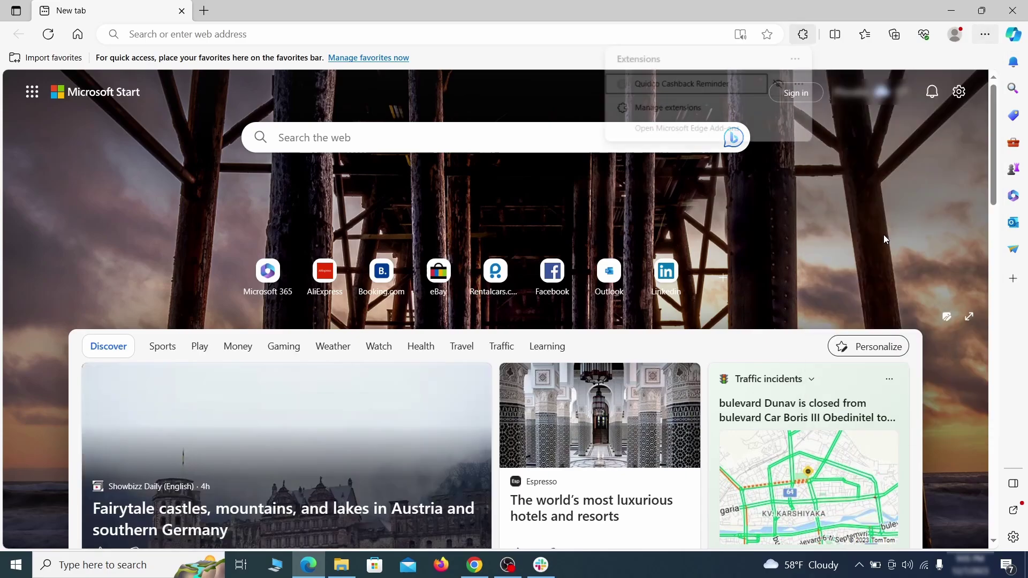
pyautogui.click(666, 110)
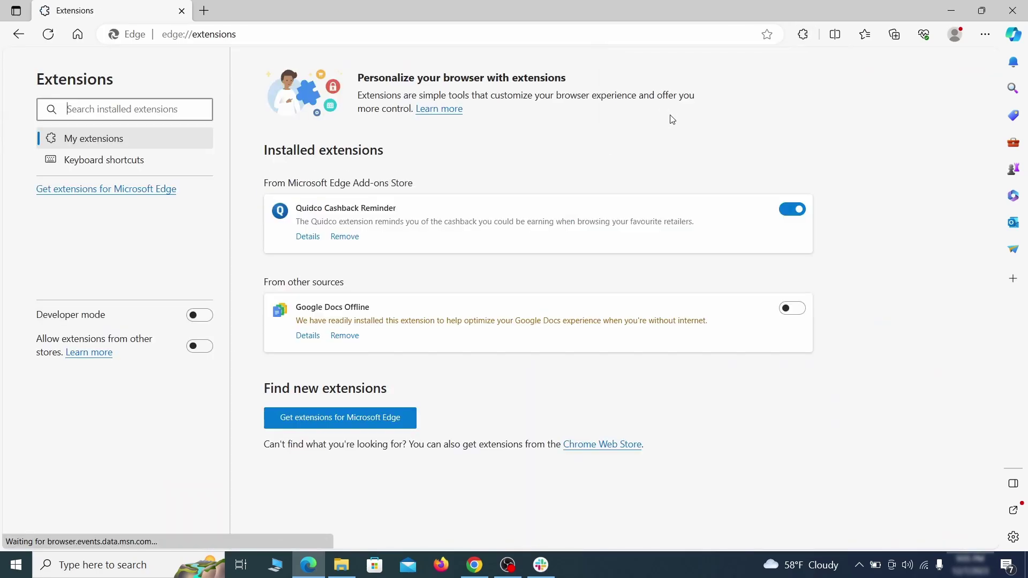
pyautogui.click(794, 211)
pyautogui.click(343, 237)
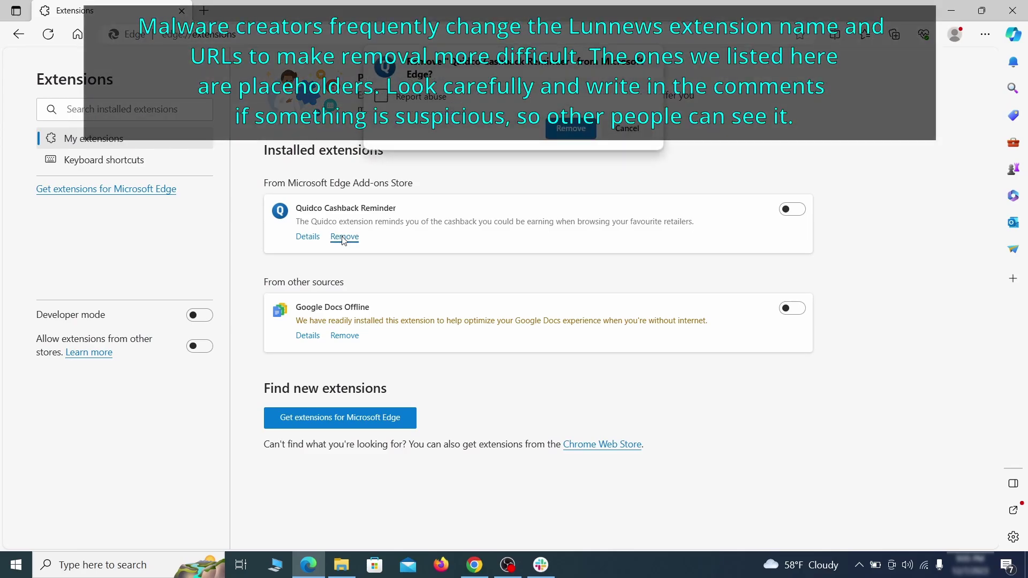
# Clear Edge's browsing data for the last hour from the privacy settings, including browsing history, download history, cookies and cached files
pyautogui.hotkey('ctrl', 't')
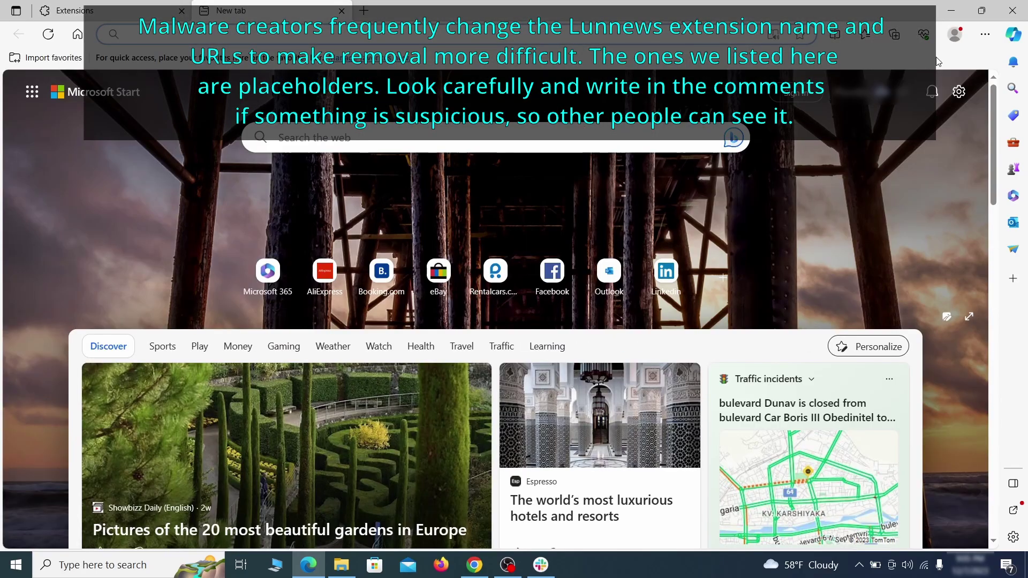
pyautogui.click(985, 40)
pyautogui.click(852, 369)
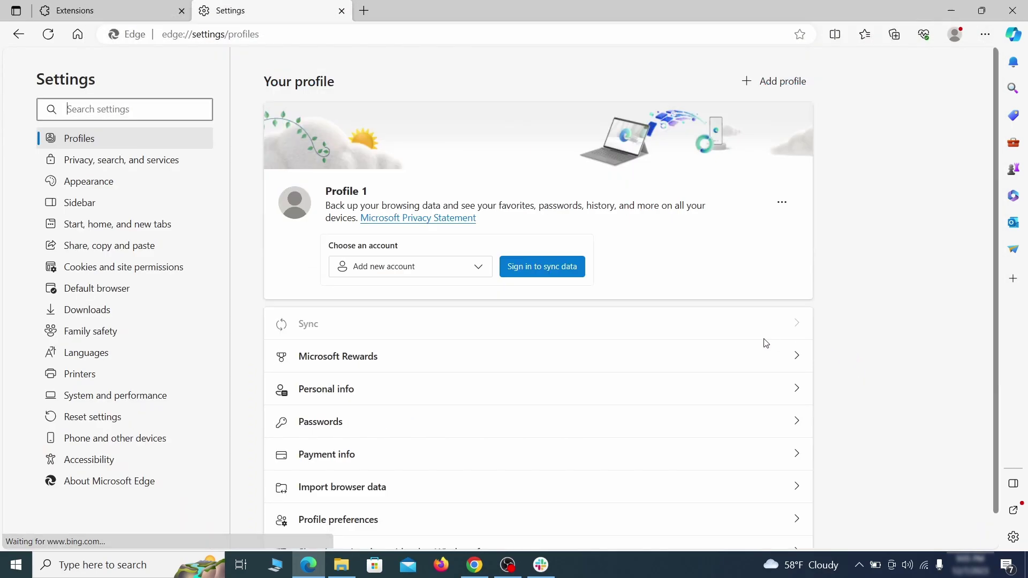
pyautogui.click(172, 162)
pyautogui.scroll(-4, 555, 328)
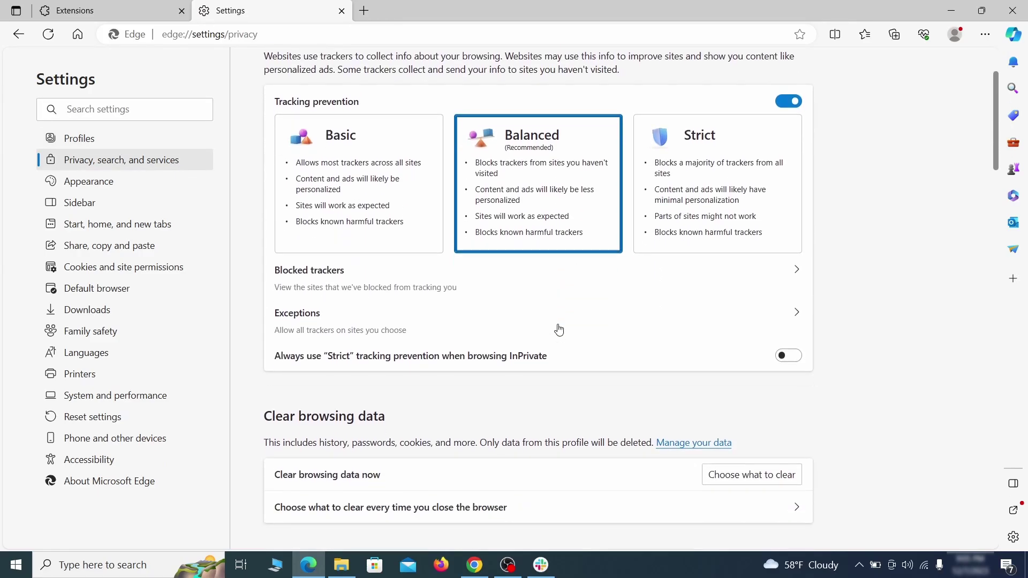
pyautogui.click(769, 372)
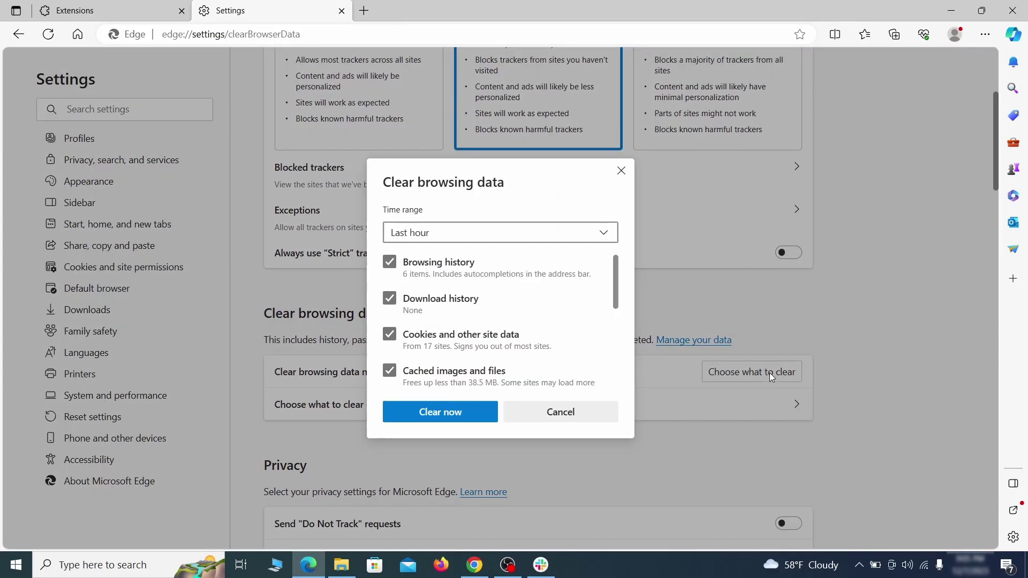
pyautogui.scroll(-5, 412, 262)
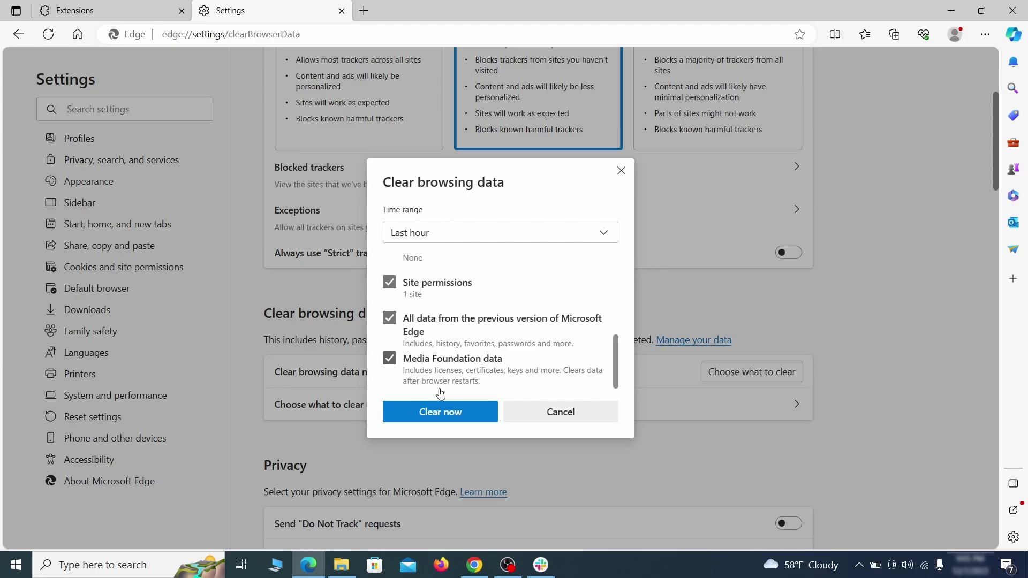
pyautogui.click(484, 418)
# Set Edge's address bar search engine to Google and remove ExampleRougeURL.com from the list of search engines
pyautogui.scroll(-15, 664, 304)
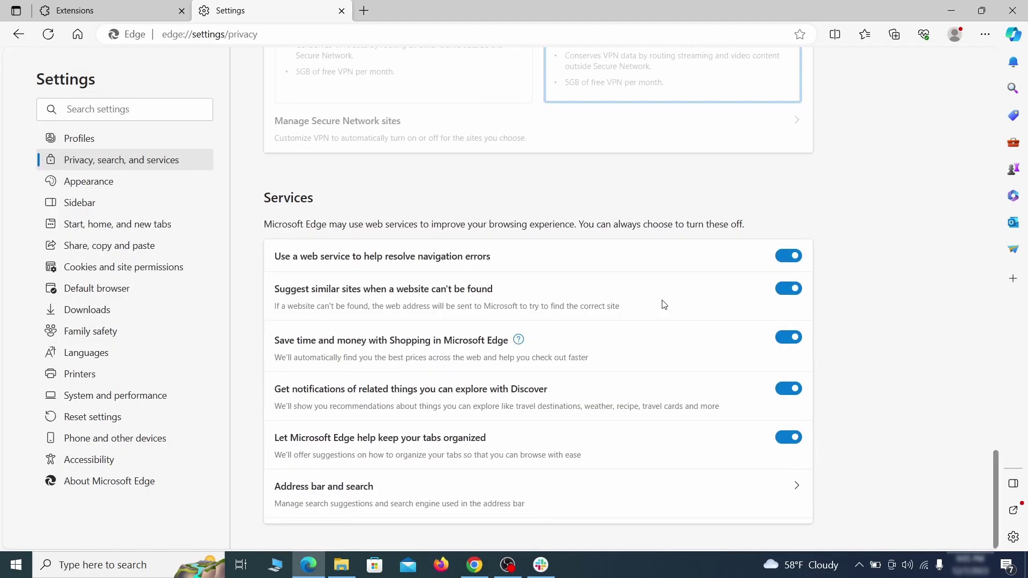
pyautogui.click(588, 502)
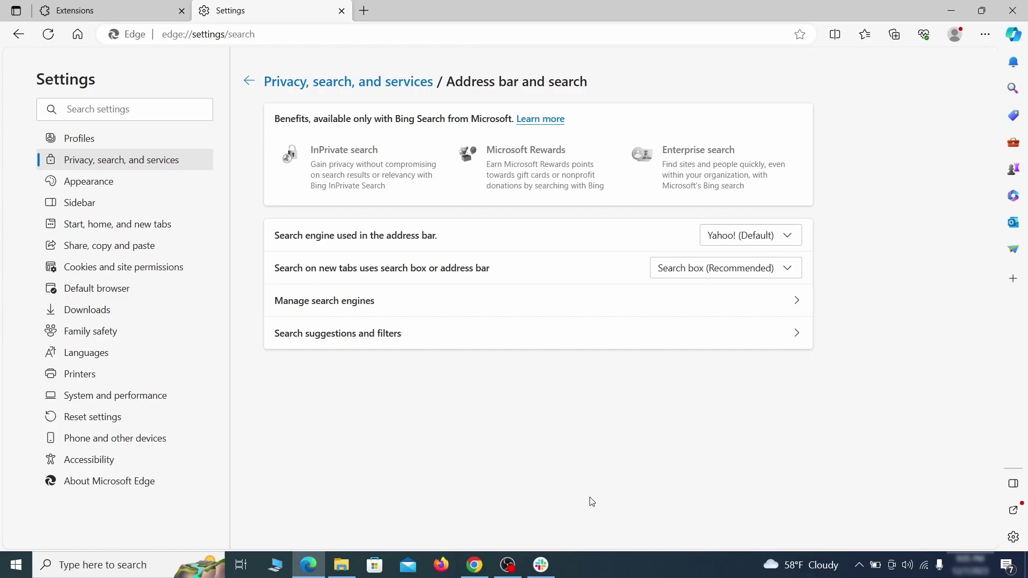
pyautogui.click(791, 236)
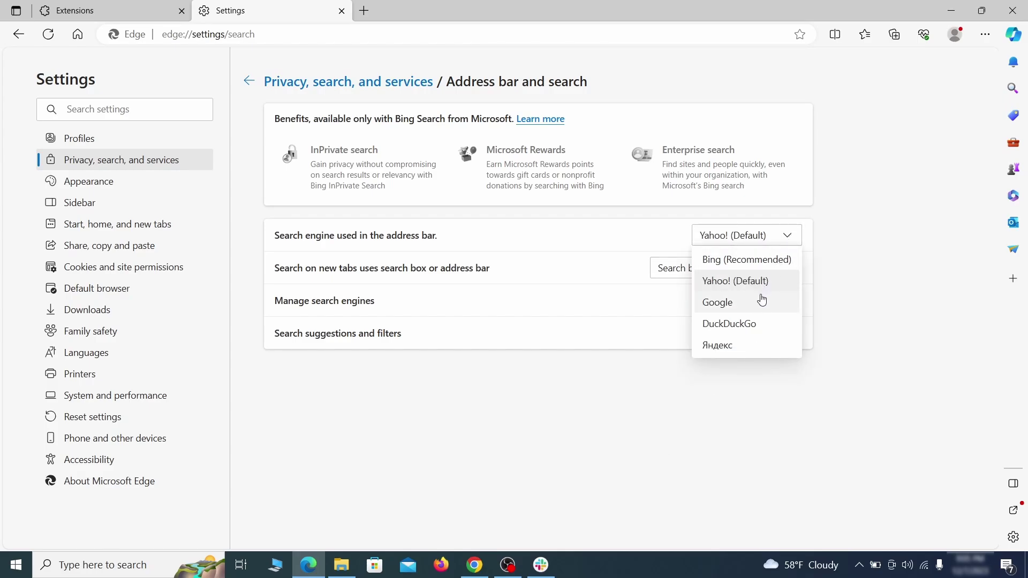
pyautogui.click(762, 301)
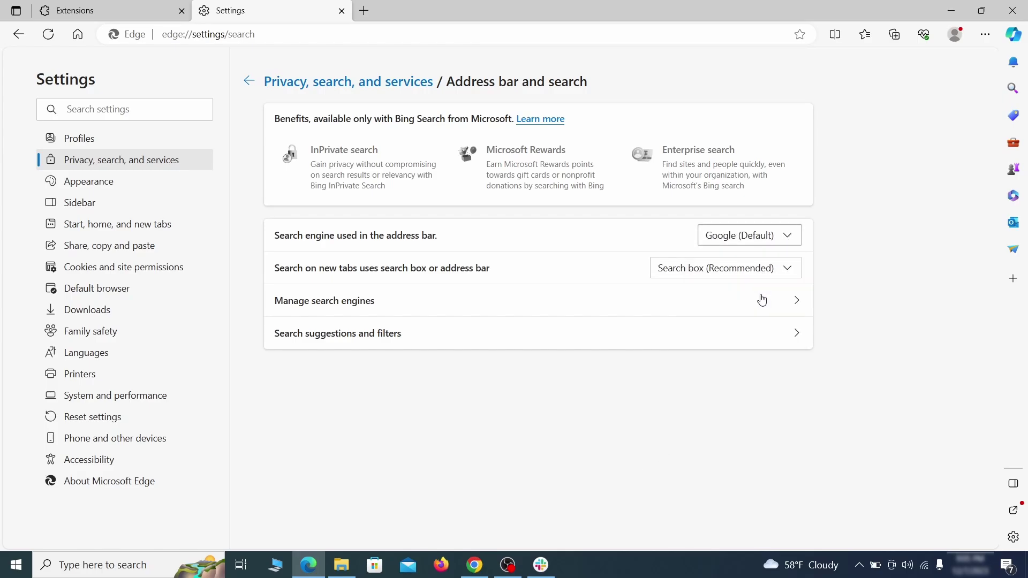
pyautogui.click(396, 309)
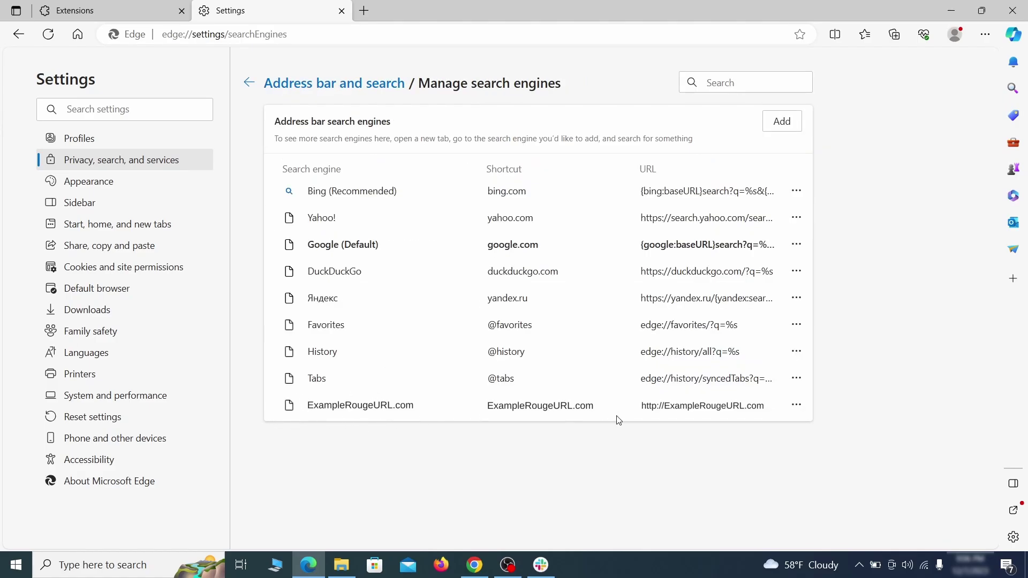
pyautogui.click(797, 406)
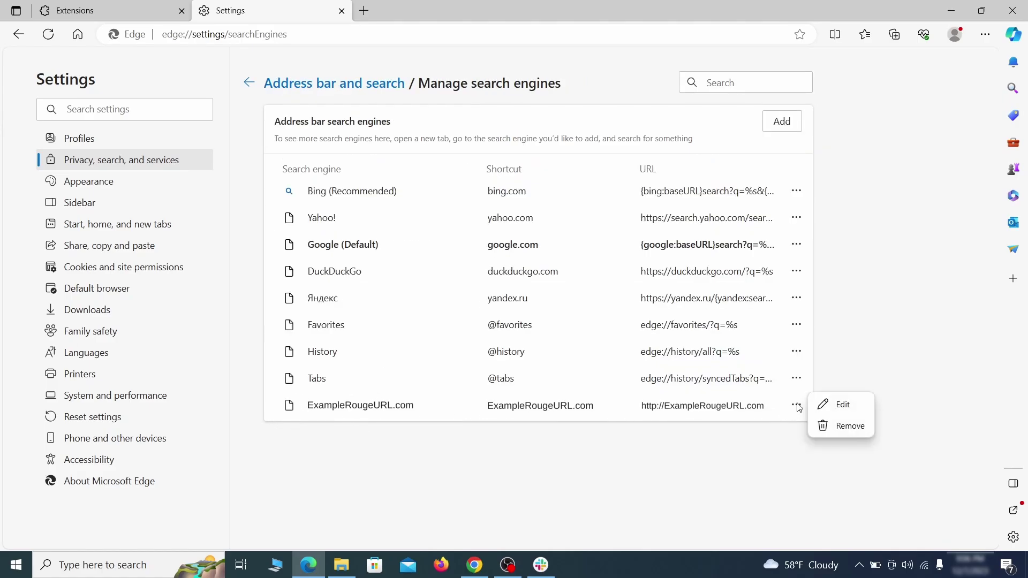
pyautogui.click(853, 428)
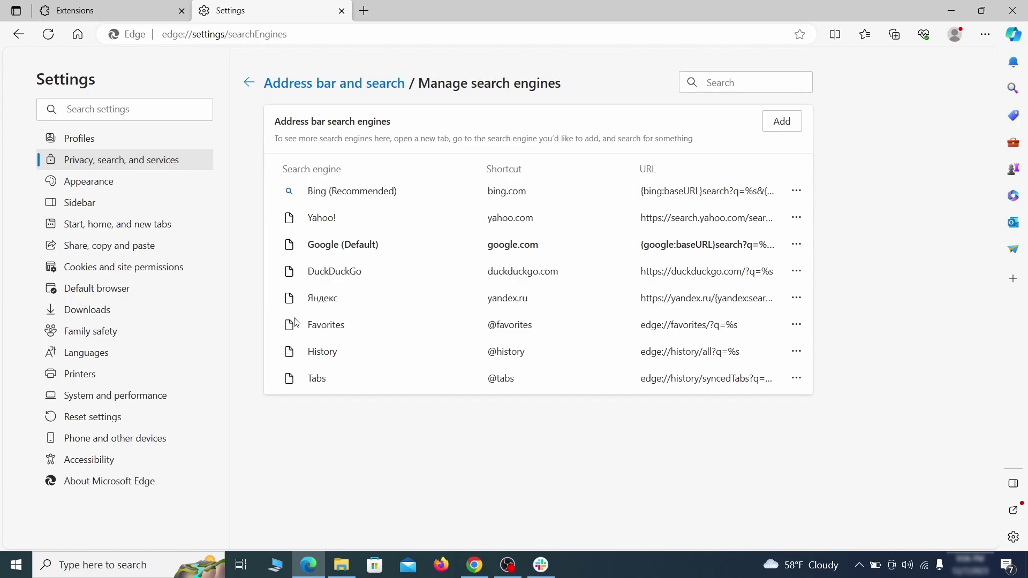
# Delete ExampleRougeURL.com from the pages that open when Edge starts
pyautogui.click(129, 224)
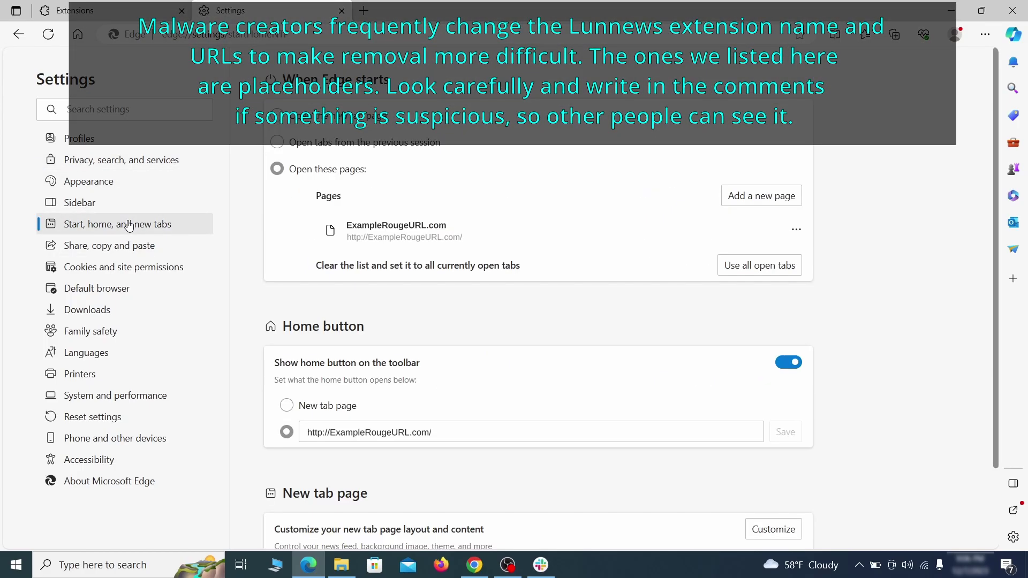
pyautogui.click(795, 233)
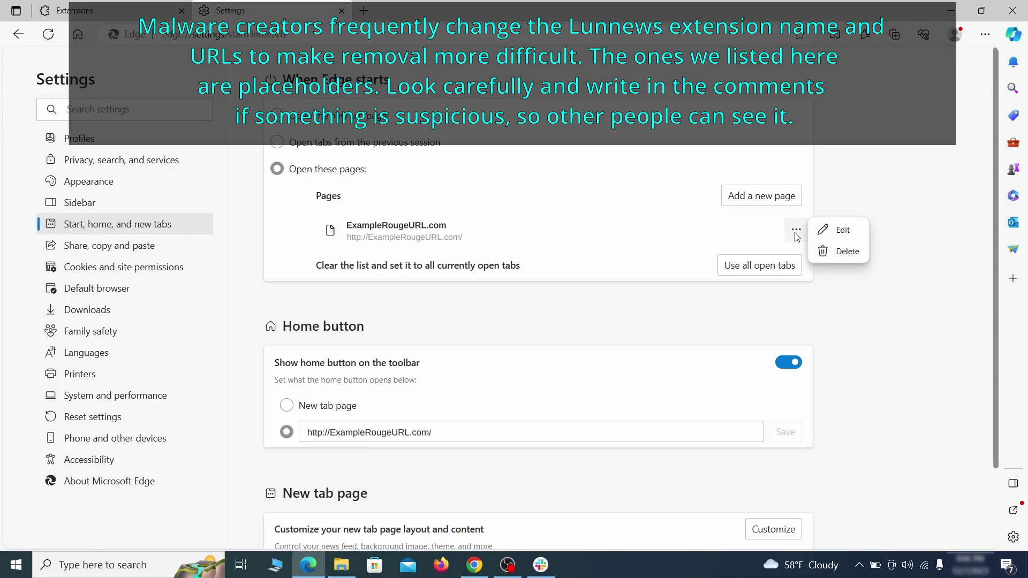
pyautogui.click(838, 251)
# Clear the ExampleRougeURL.com address from the home button setting and make the button open the new tab page
pyautogui.click(449, 386)
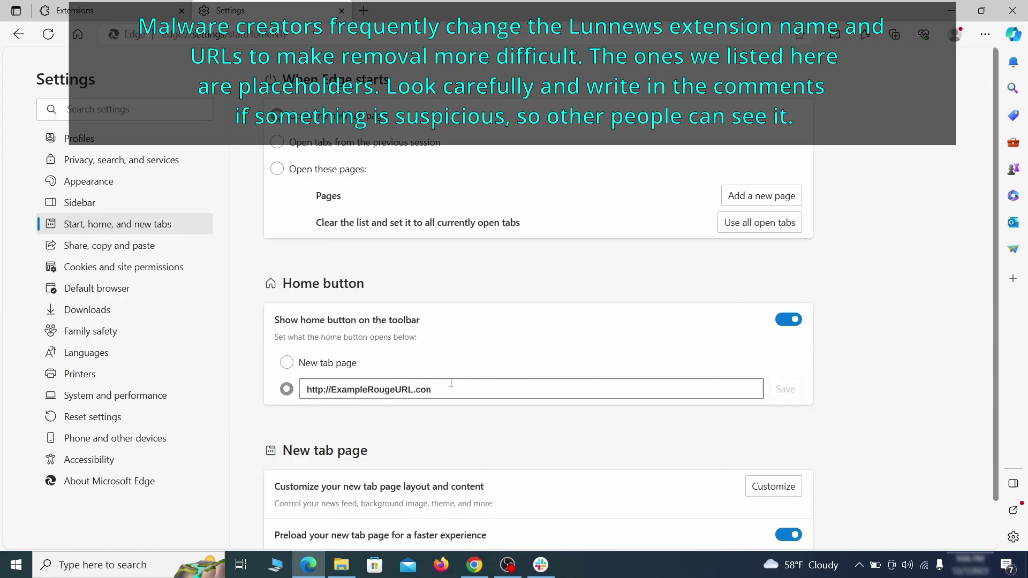
pyautogui.hotkey('ctrl', 'a')
pyautogui.press('BackSpace')
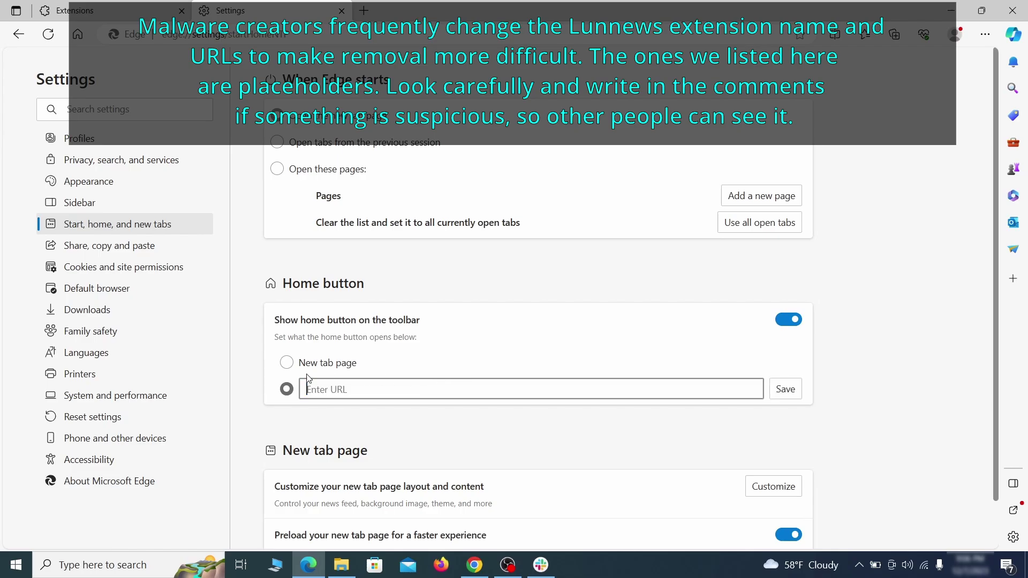
pyautogui.click(286, 362)
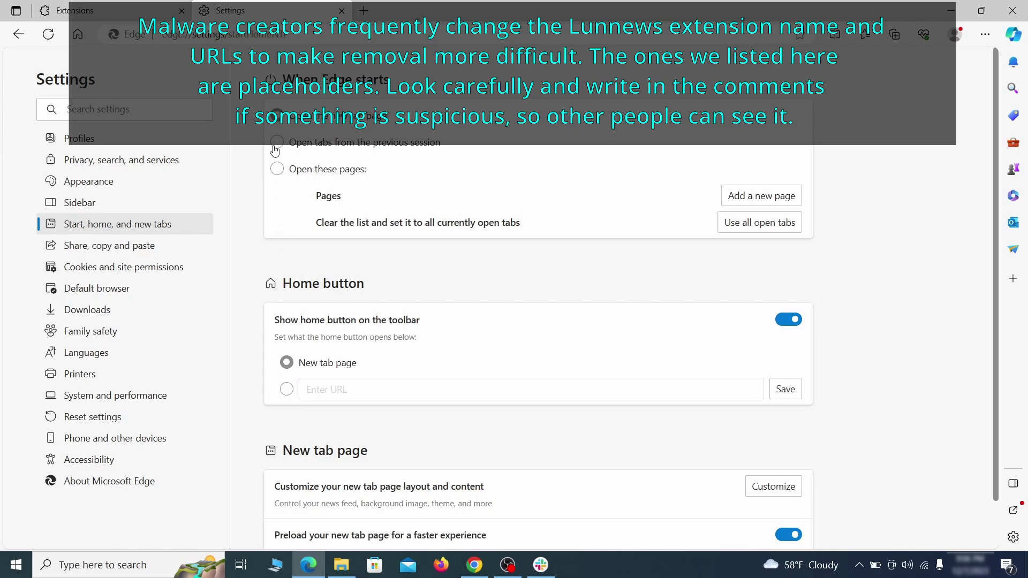
# Remove ExampleRougeURL.com from the sites allowed to send notifications in Edge's site permissions
pyautogui.click(185, 267)
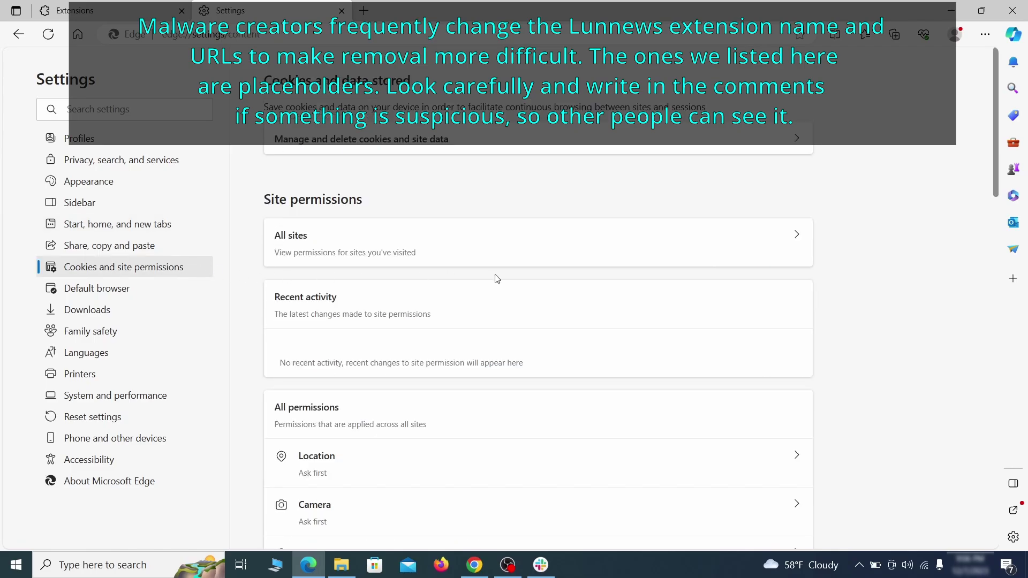
pyautogui.scroll(-5, 496, 278)
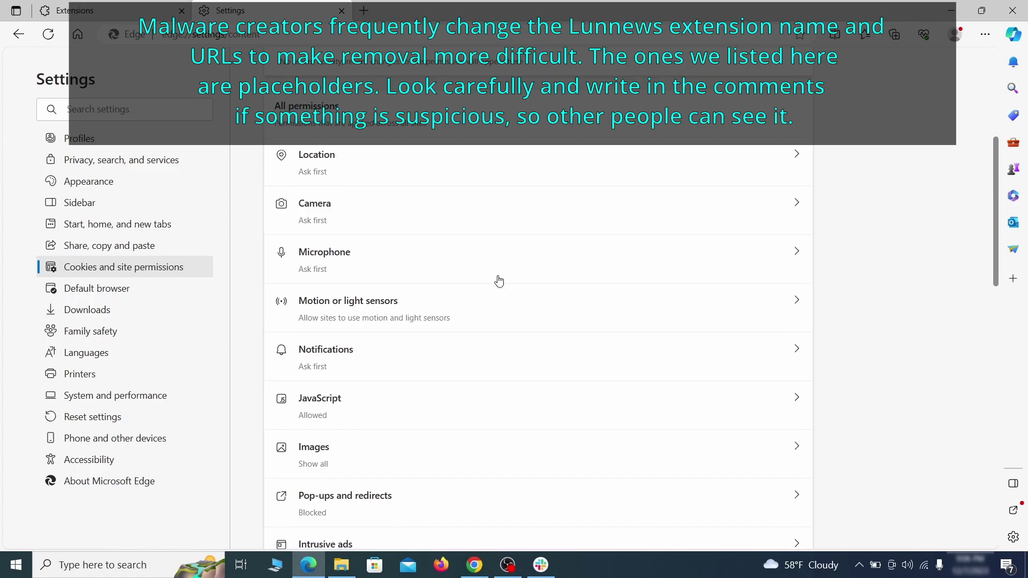
pyautogui.scroll(-1, 498, 281)
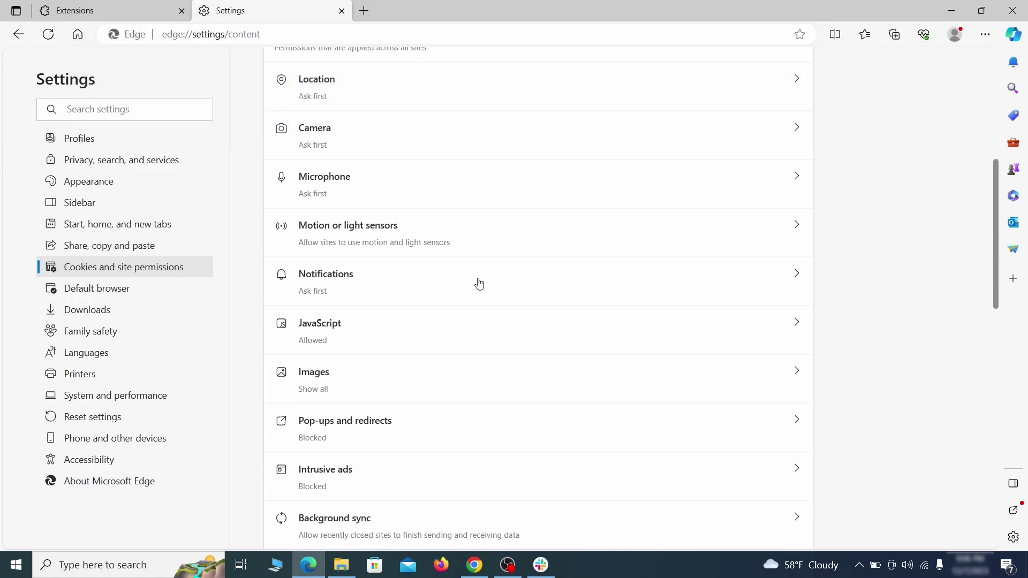
pyautogui.click(479, 284)
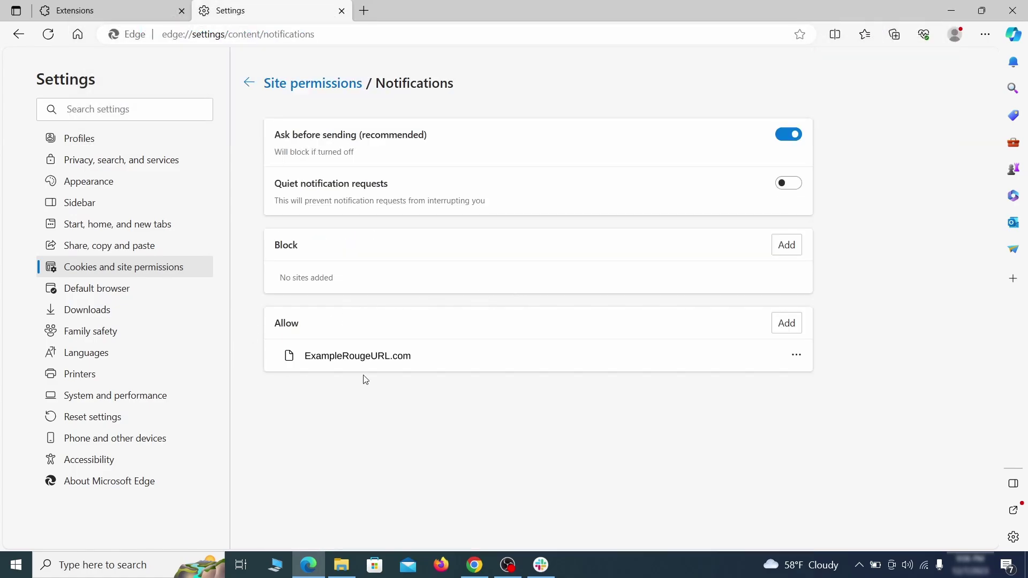
pyautogui.click(795, 355)
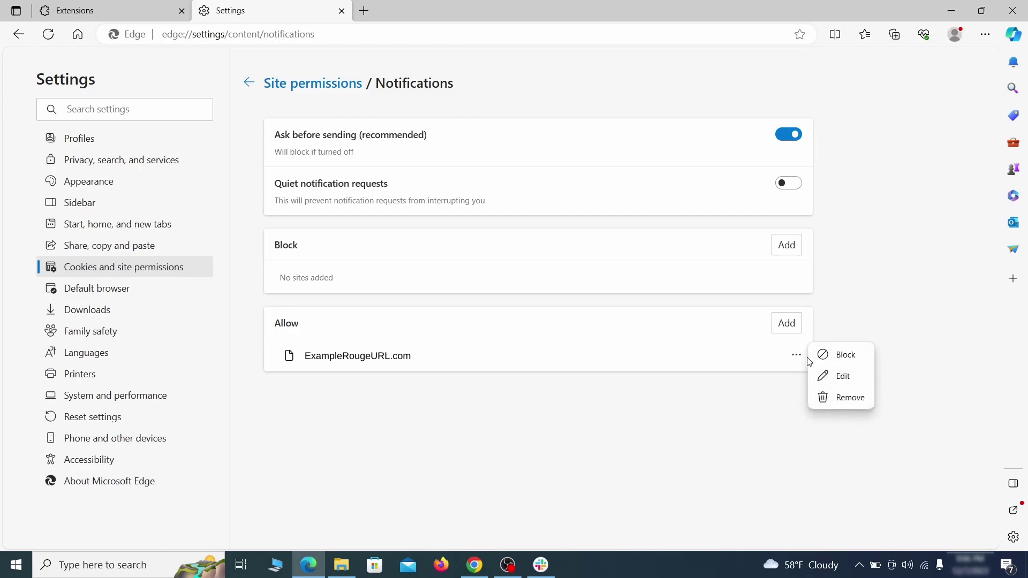
pyautogui.click(843, 399)
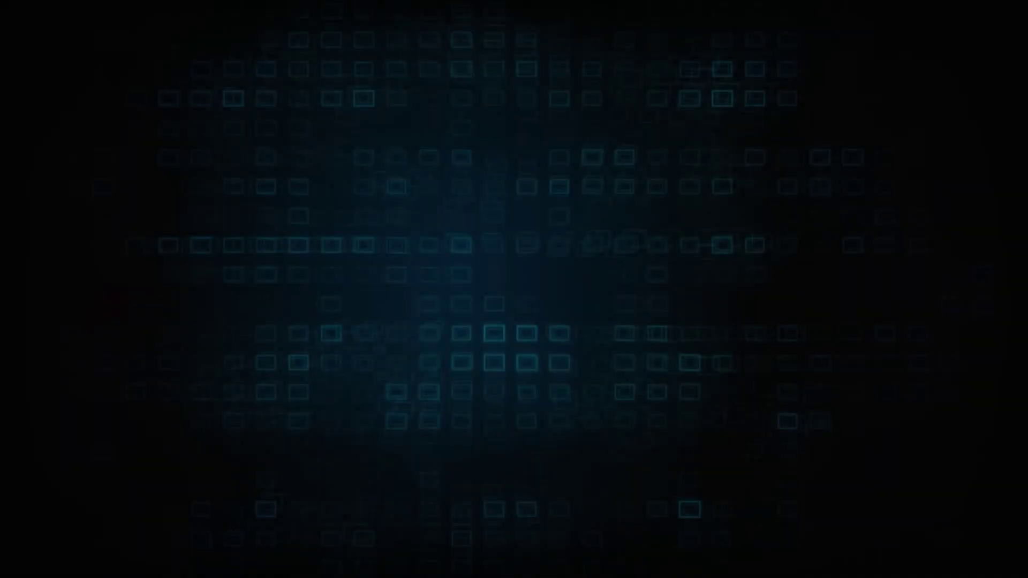